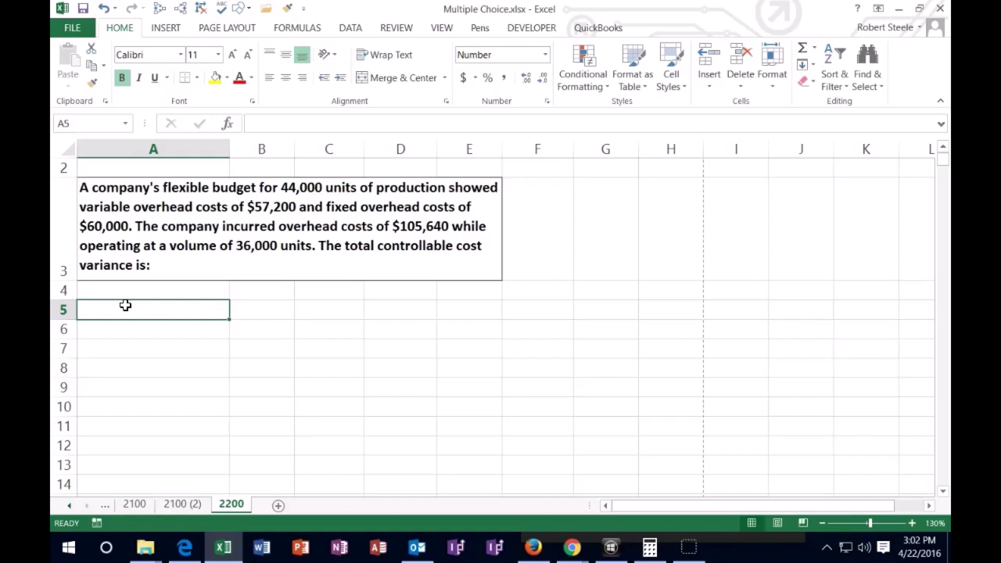
- Label cell A5 "Actual total overhead" and enter 105,640 in E5
text(Ac)
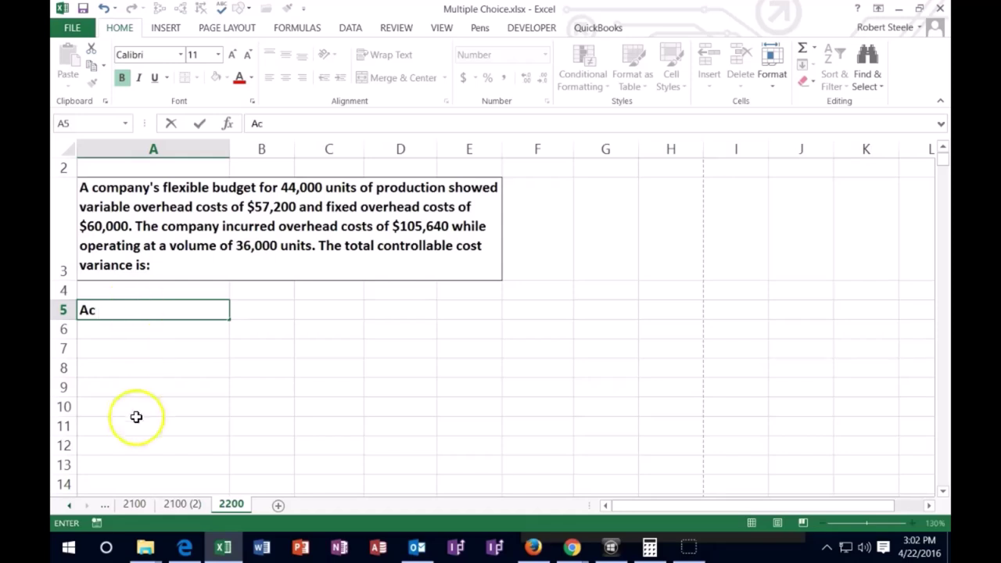
text(tual total overhead)
key(Right)
key(Right)
key(Right)
key(Right)
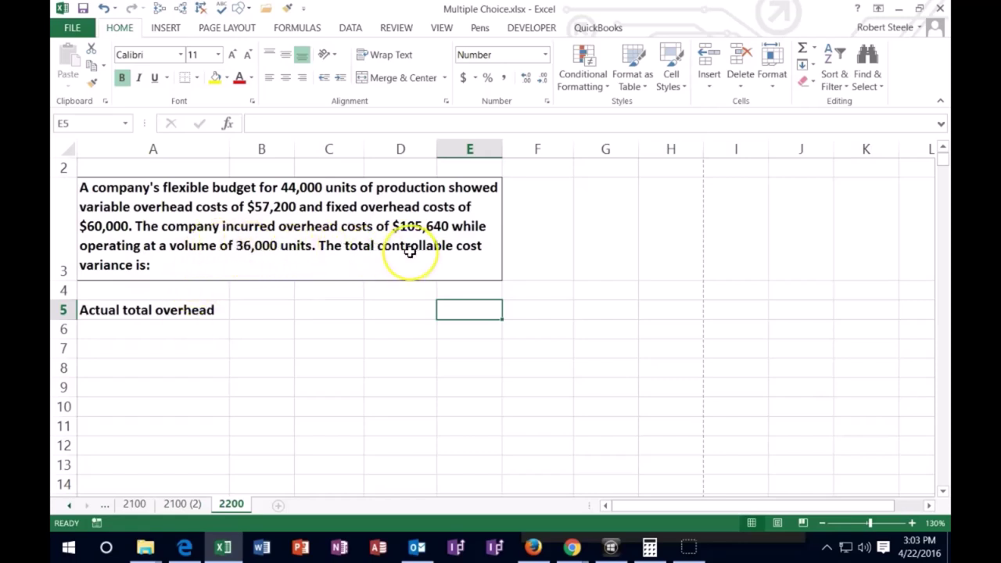
text(105,640)
key(Return)
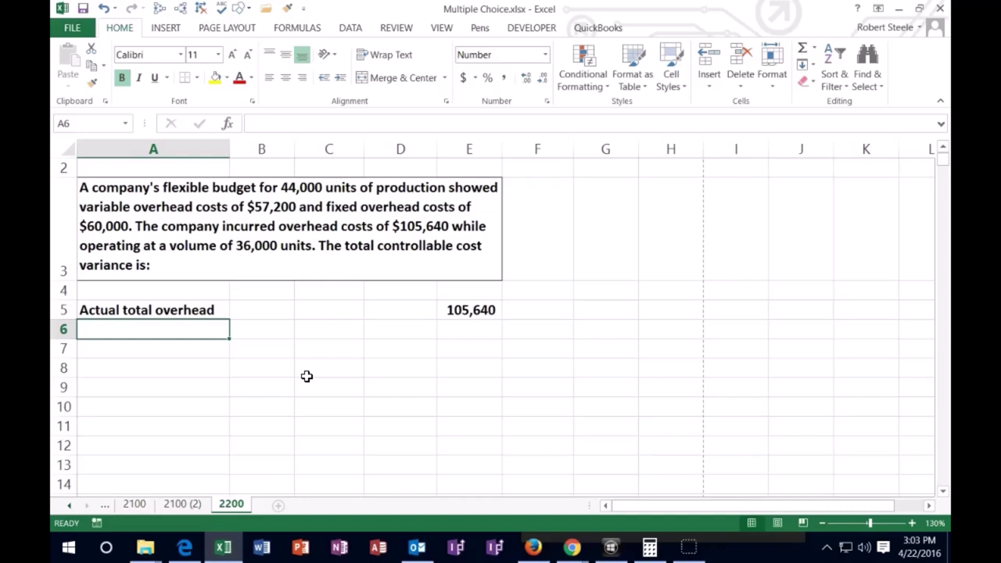
- Add the heading "VC:" in A6, then label A7 "Budgeted VC" and enter 57200 in B7
text(VC:)
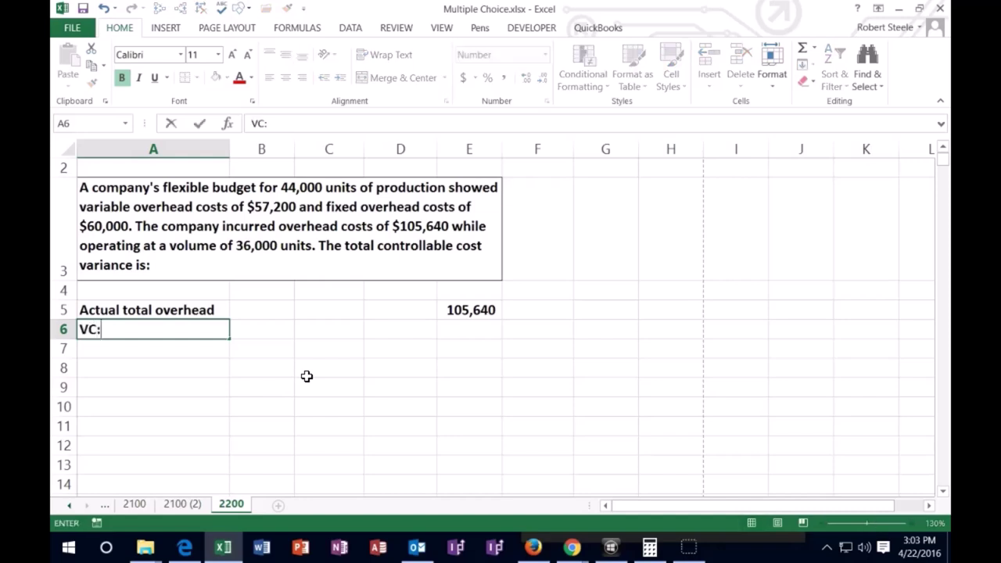
key(Return)
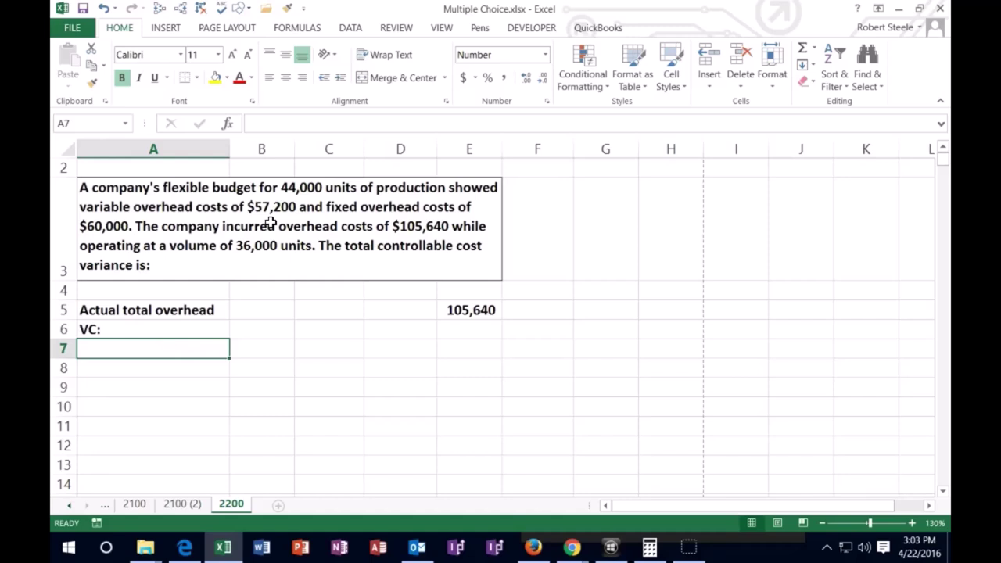
text(B)
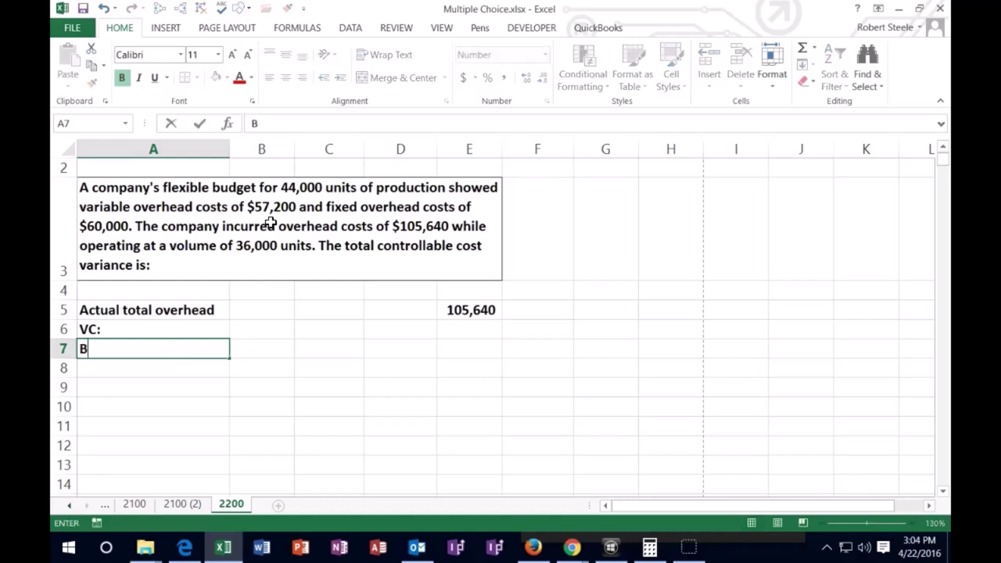
text(udgeted v)
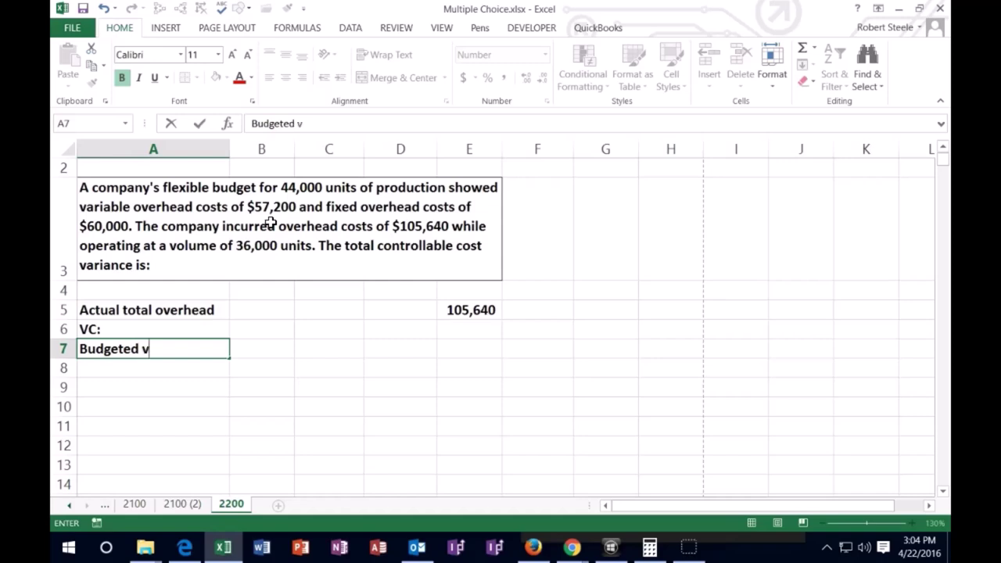
key(BackSpace)
text(VC)
key(Tab)
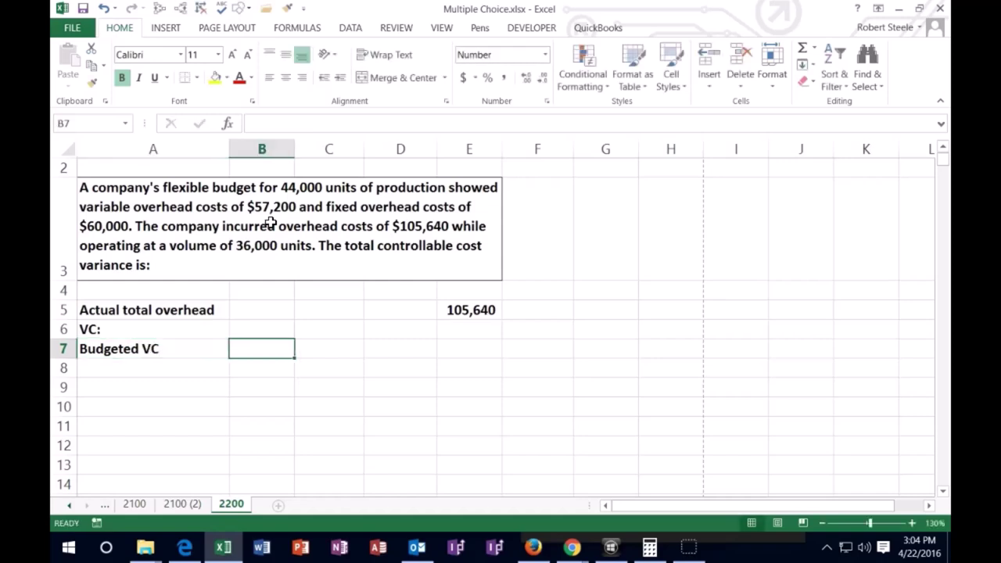
text(57200)
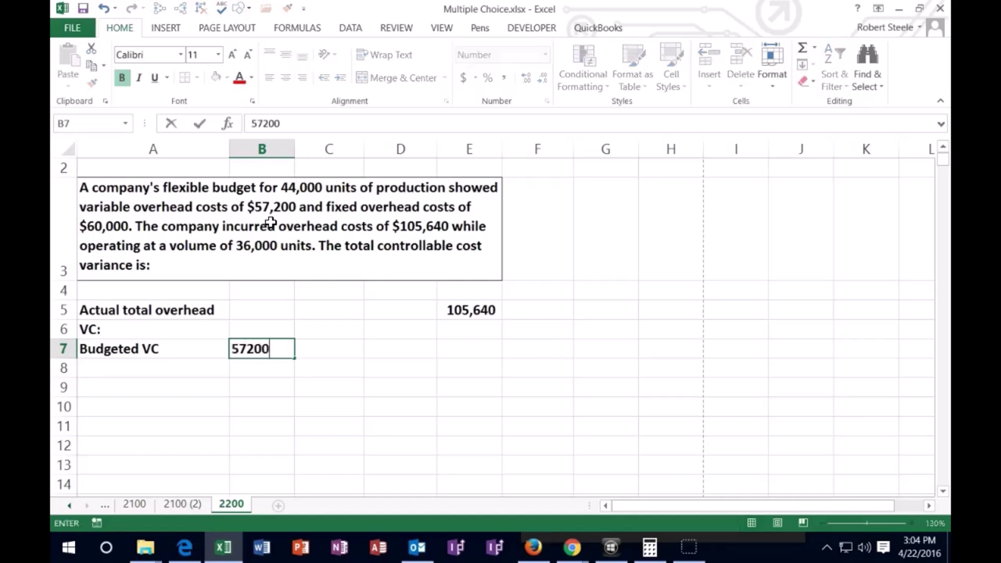
key(Return)
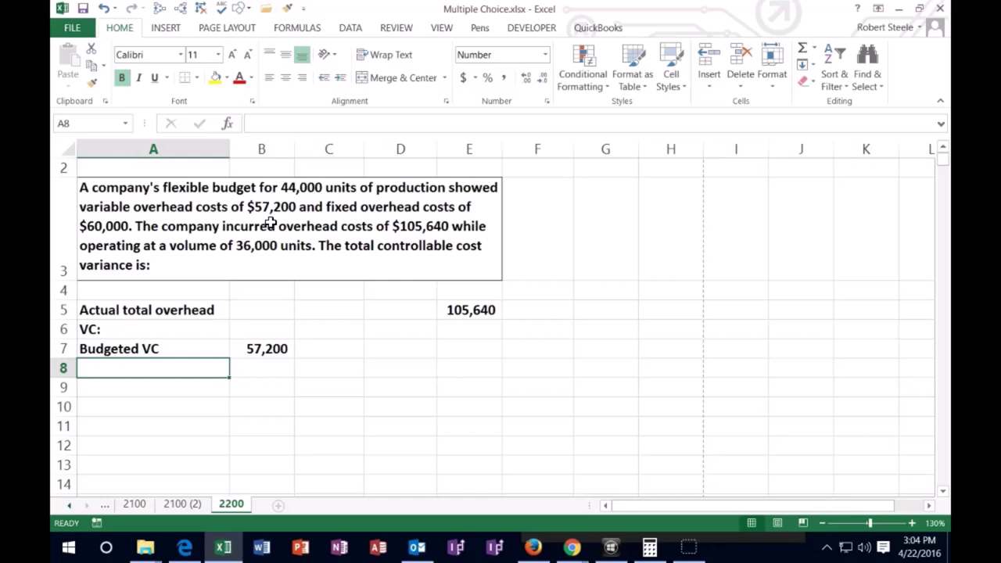
- Label A8 "Budgeted units" and enter 44,000 in B8
text(Budgeted units)
key(Tab)
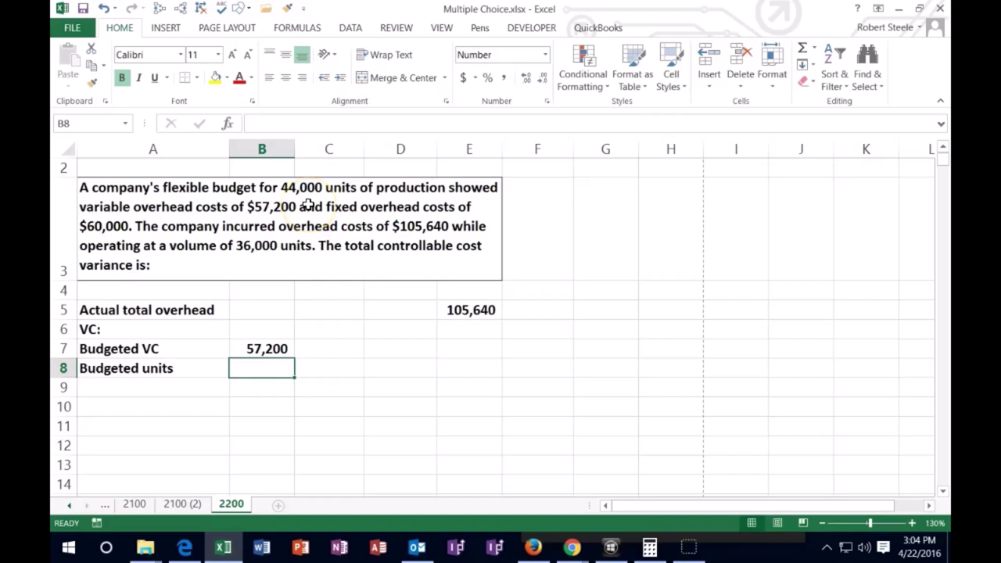
text(44,000)
key(Return)
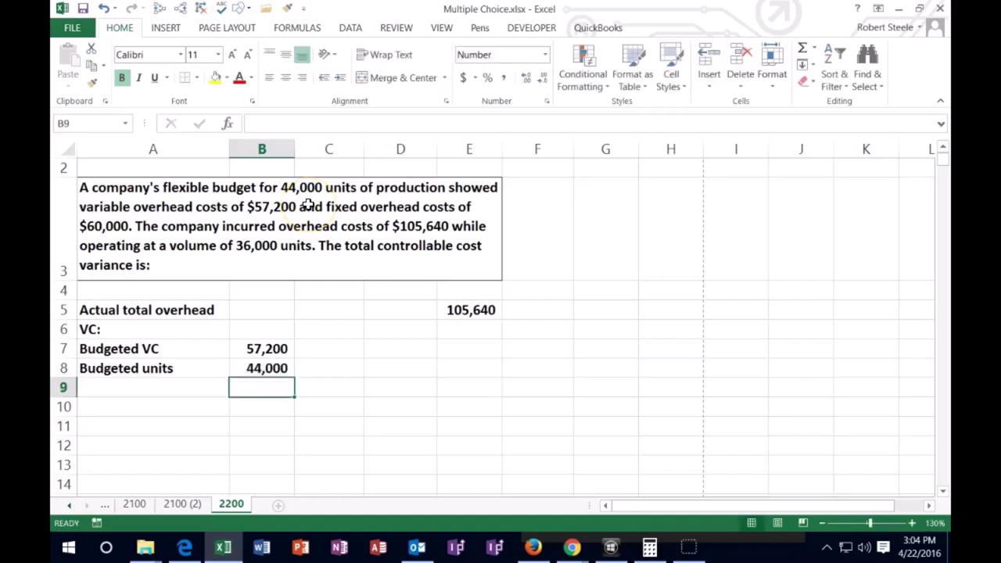
- Label A9 "VC per unit" and calculate it in C9 by dividing budgeted VC by budgeted units, =B7/B8
key(Left)
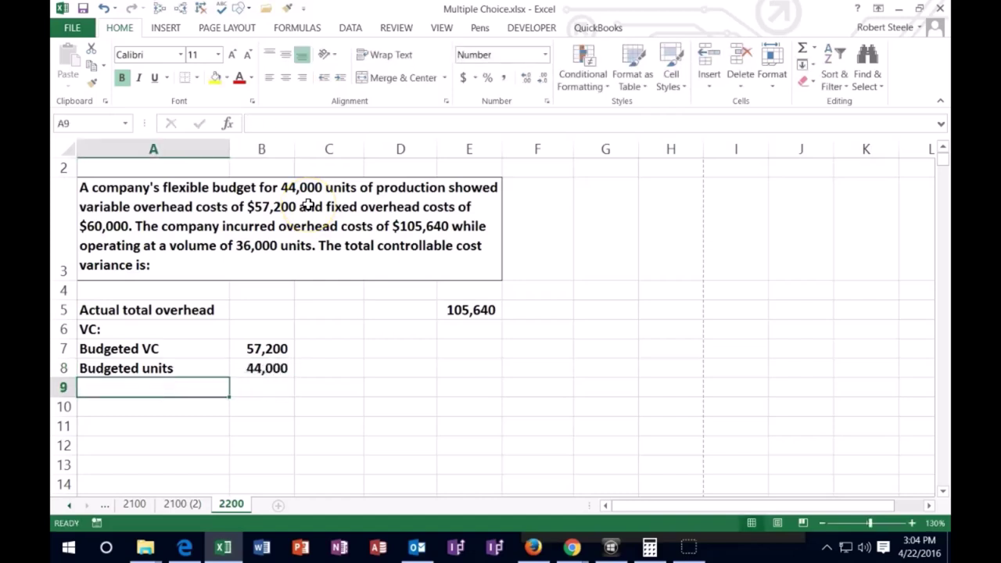
text(VC:)
key(BackSpace)
text(per unit)
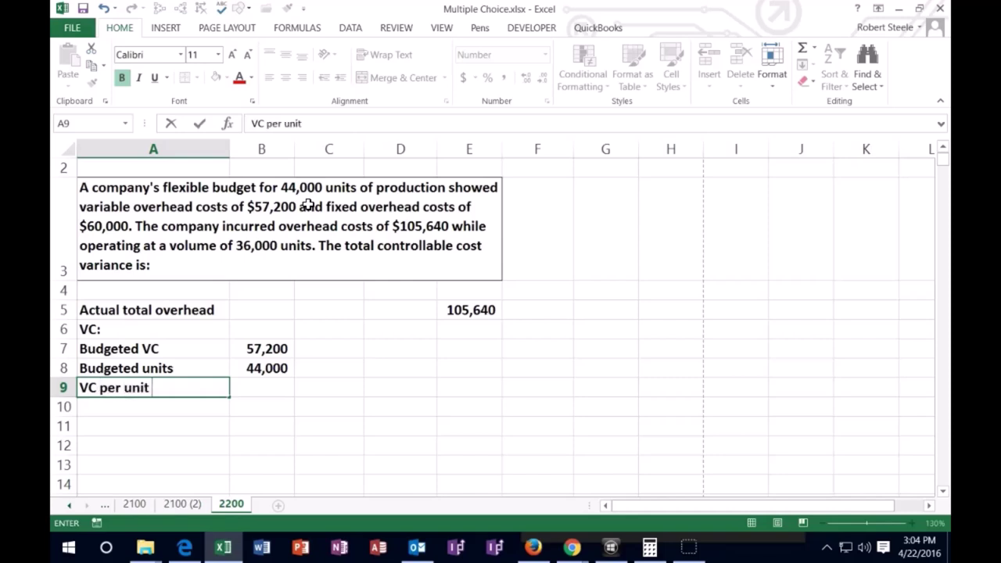
key(Right)
key(Right)
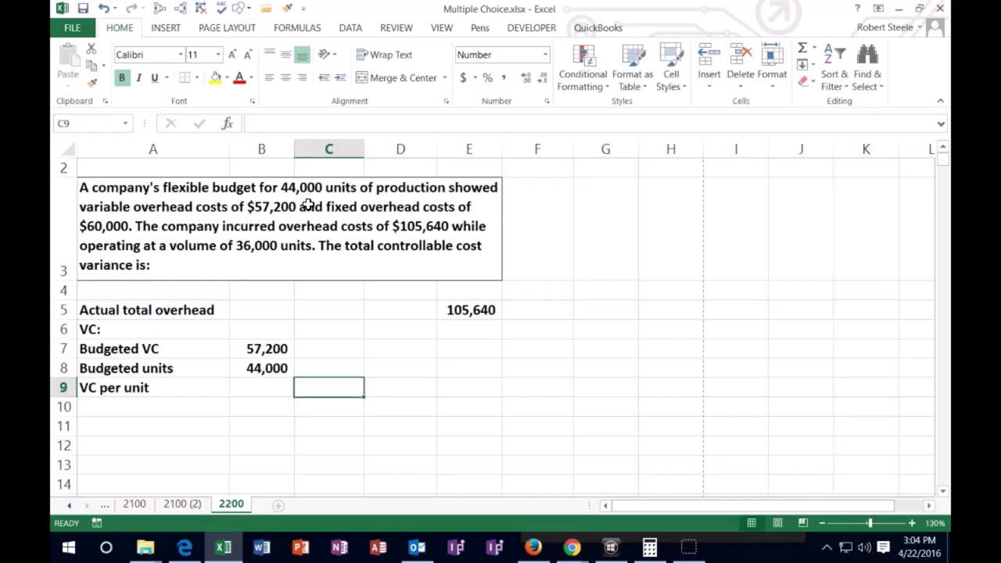
text(=)
click(276, 341)
text(/)
click(263, 366)
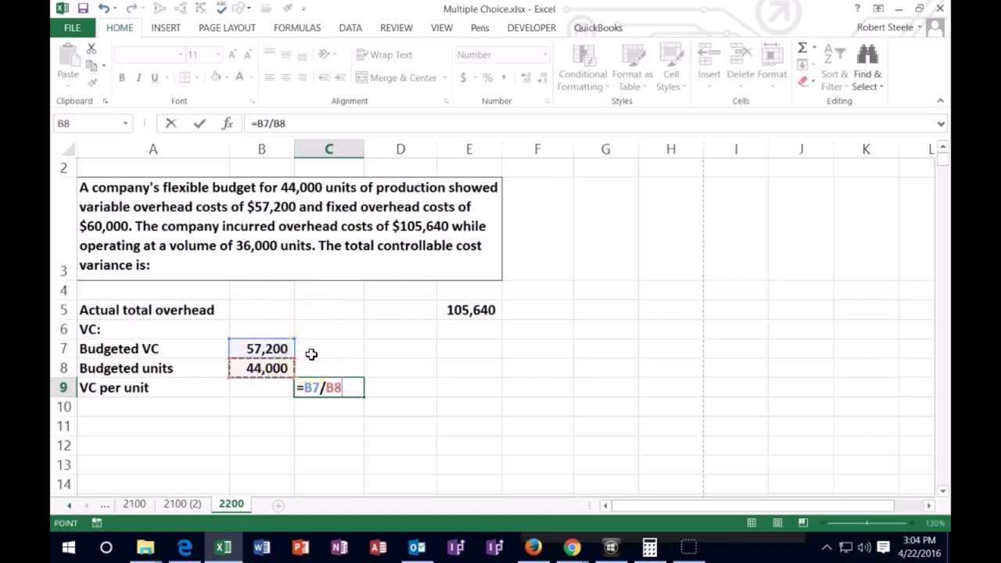
key(ctrl+Return)
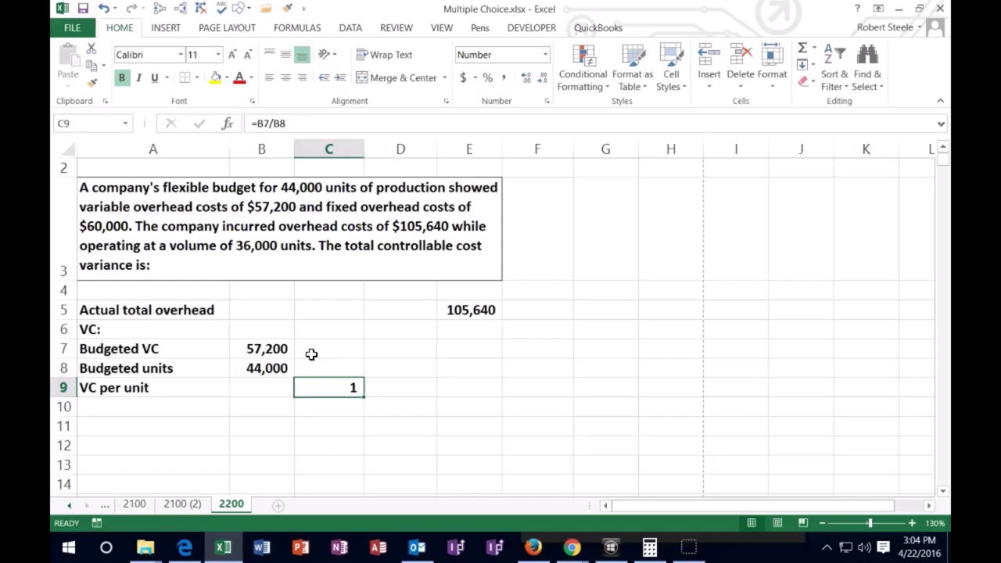
- Display the VC per unit value in C9 with two decimal places
click(302, 312)
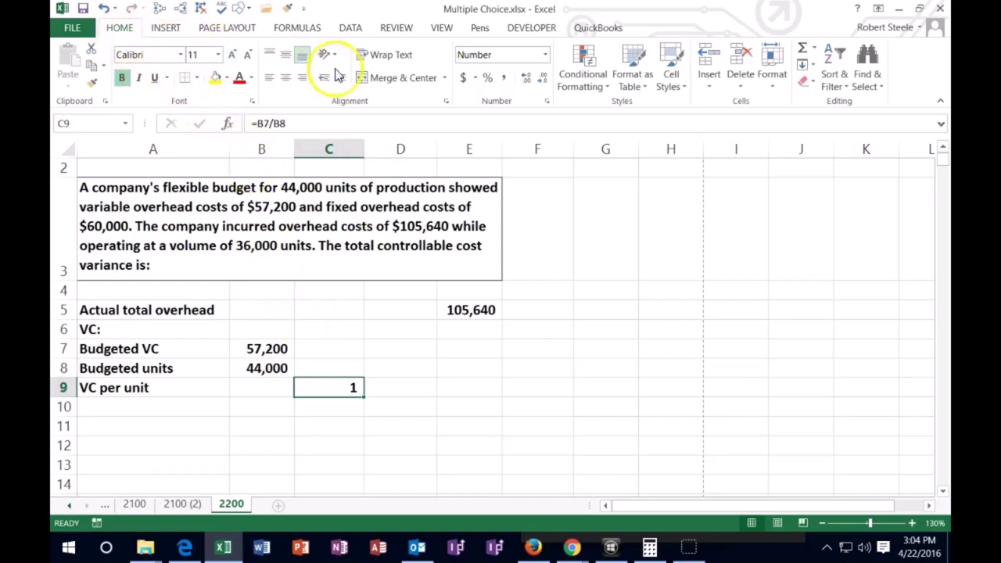
click(526, 78)
click(527, 78)
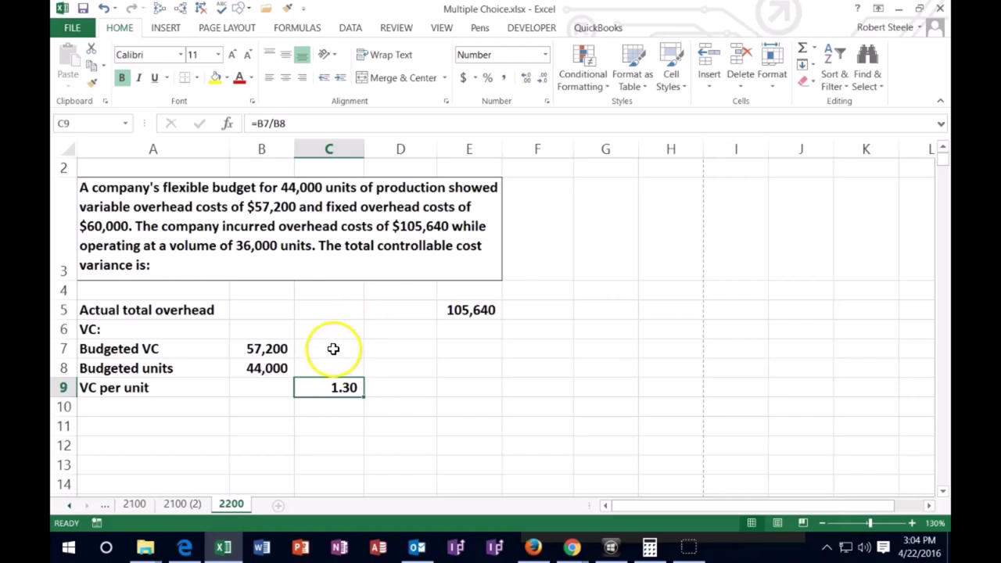
click(275, 348)
key(Down)
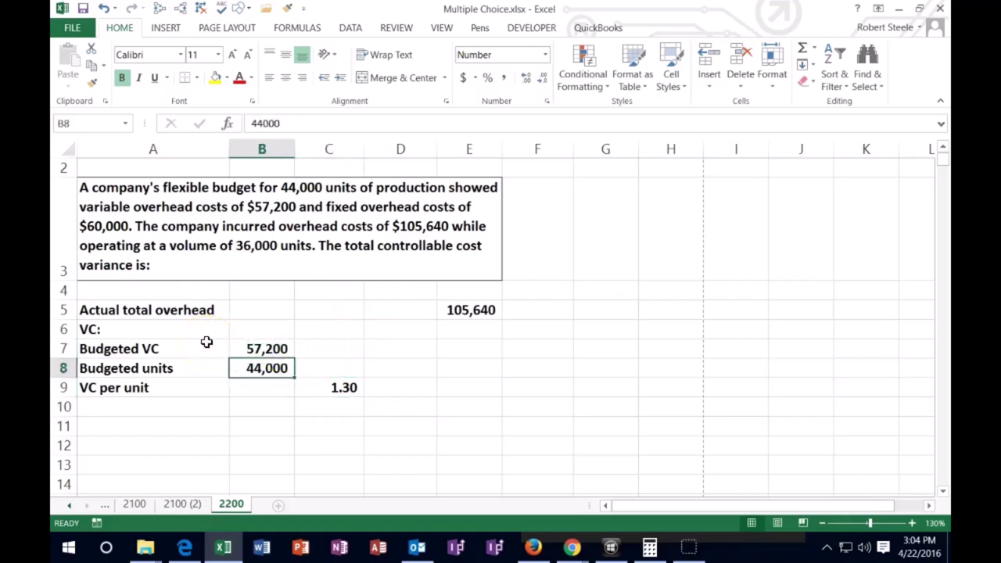
key(Down)
key(Right)
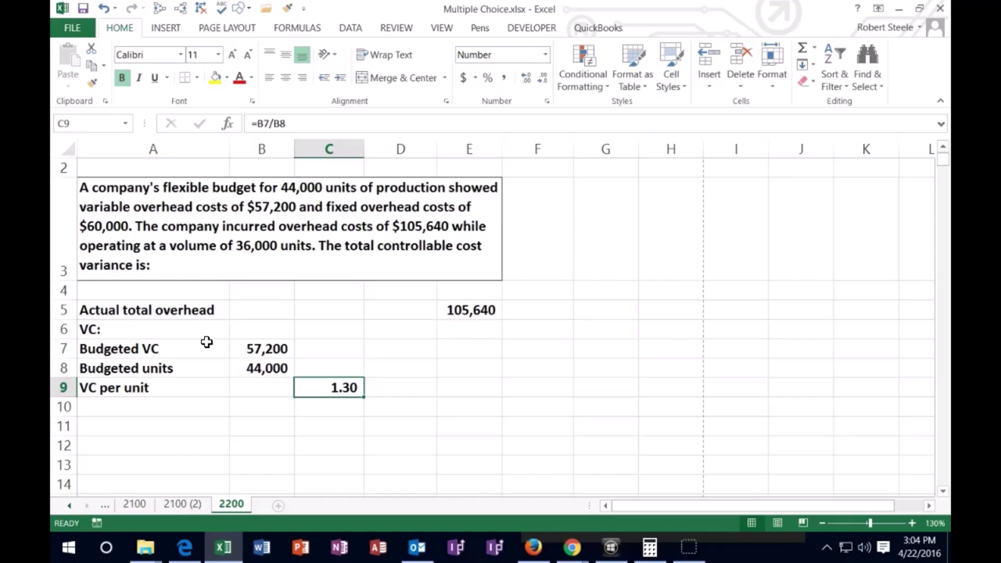
- Label A10 "Actaul units" and enter 36000 in C10
key(Down)
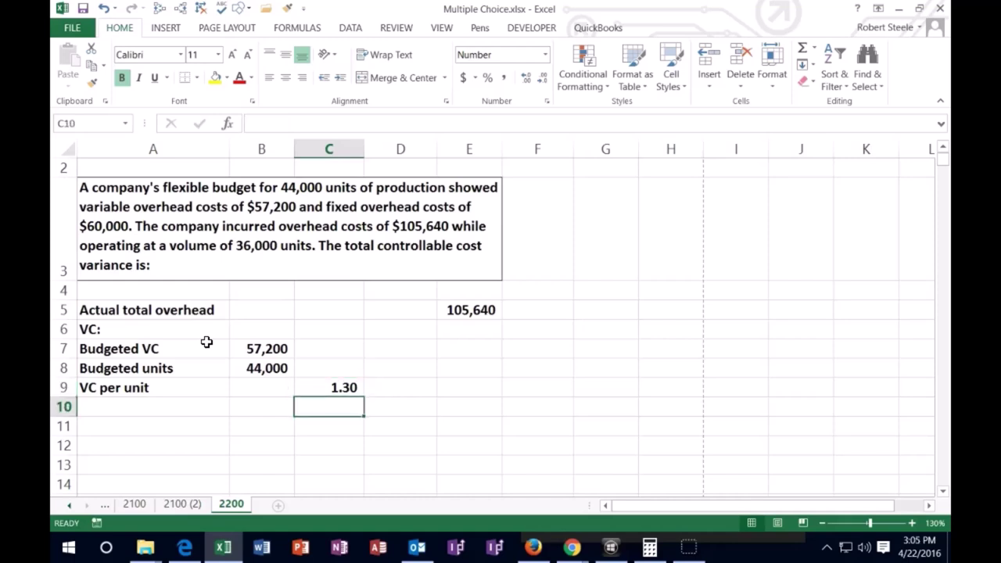
key(Left)
key(Left)
text(Actaul )
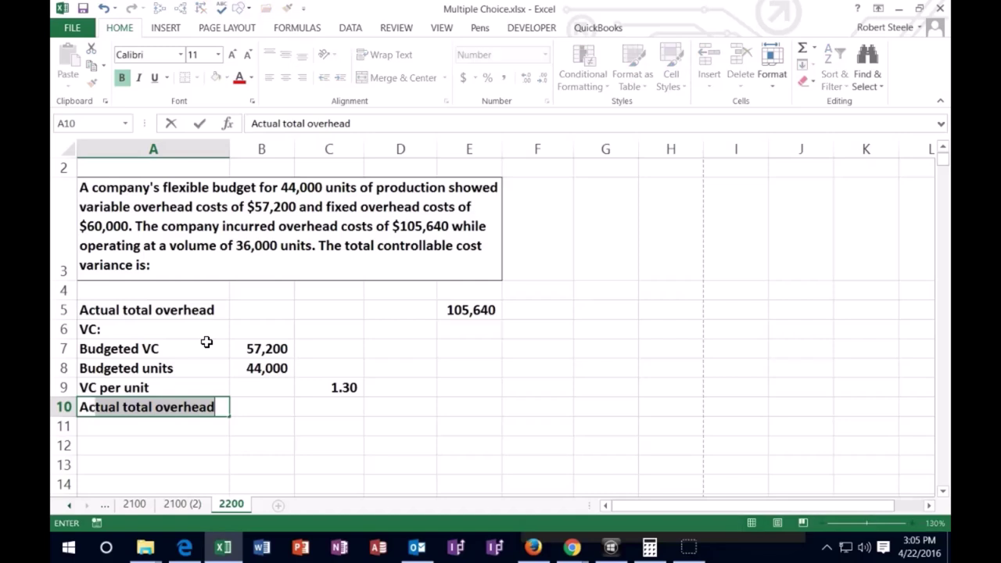
text(units)
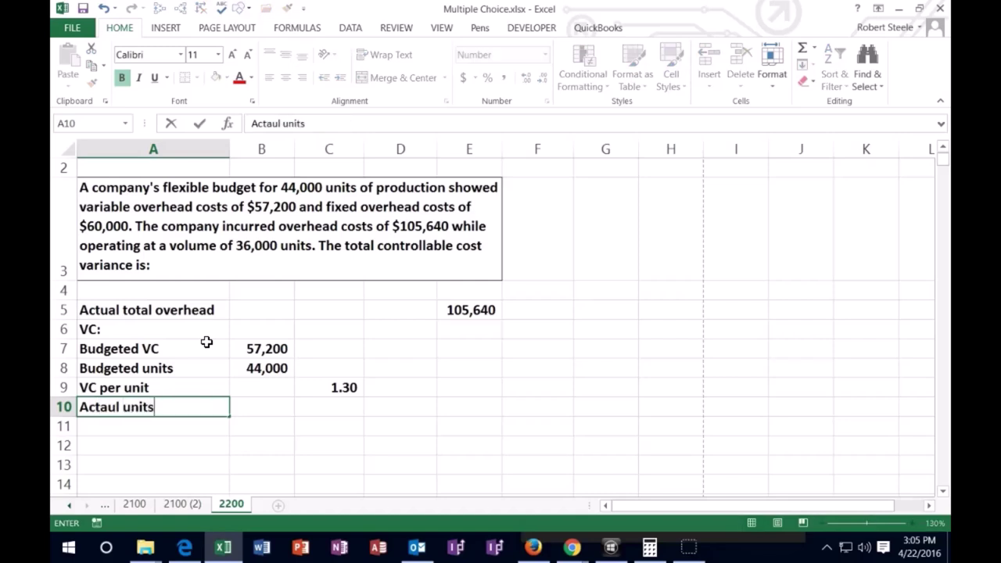
key(Tab)
key(Tab)
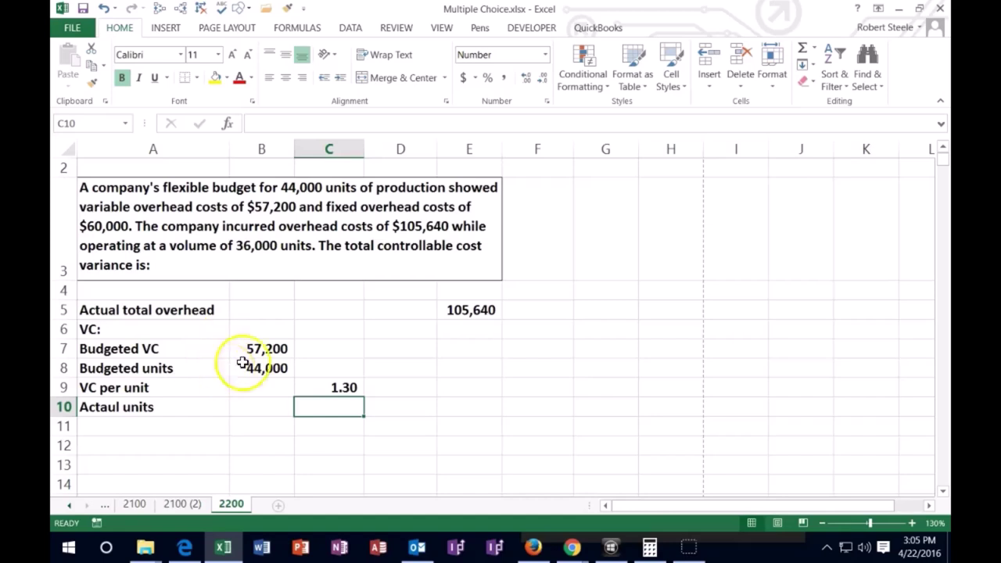
text(36000)
key(Return)
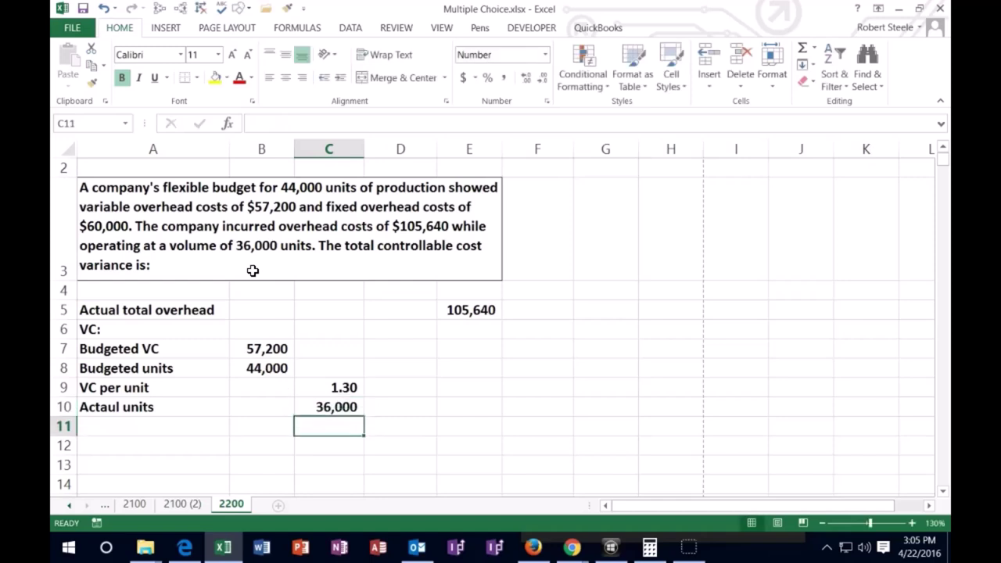
- Label A11 "Total VC" and calculate it in D11 as VC per unit times actual units, =C9*C10
key(Left)
key(Left)
text(Total va)
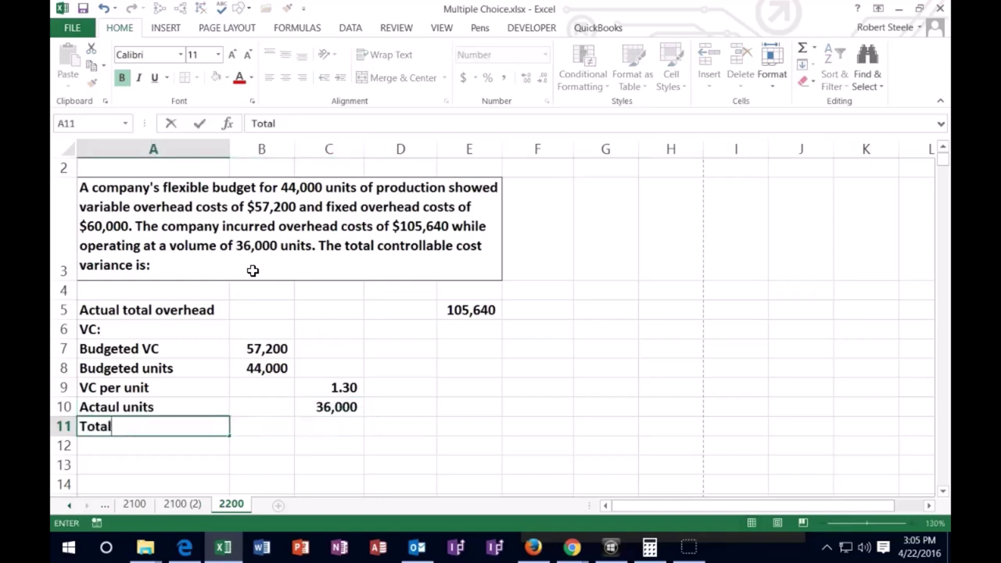
key(BackSpace)
key(BackSpace)
text(VC)
key(Right)
key(Right)
key(Right)
text(=)
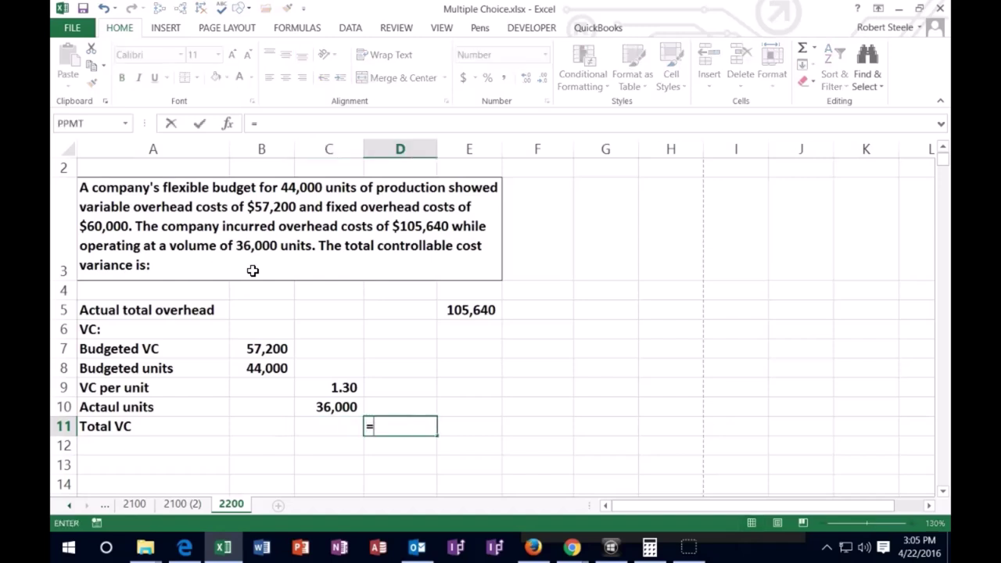
click(320, 386)
text(*)
click(331, 403)
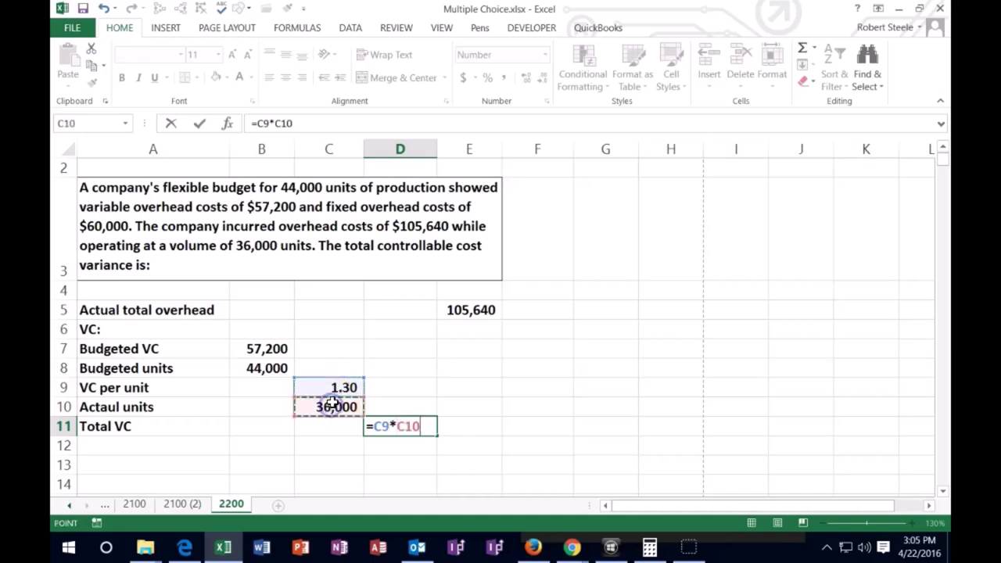
key(Return)
key(Right)
key(Right)
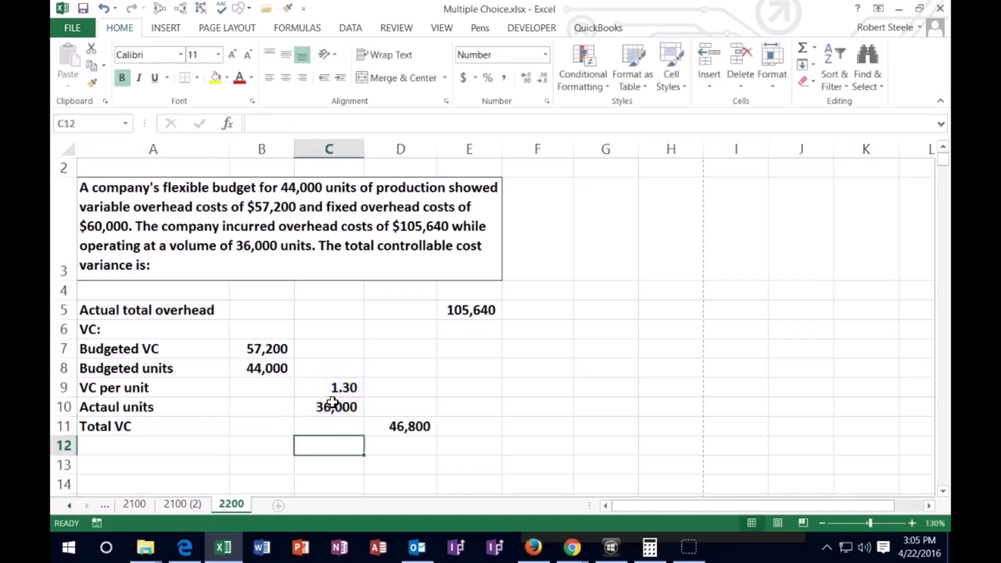
- Indent the labels in A7:A11 by one level and those in A9:A11 by a second level
click(125, 348)
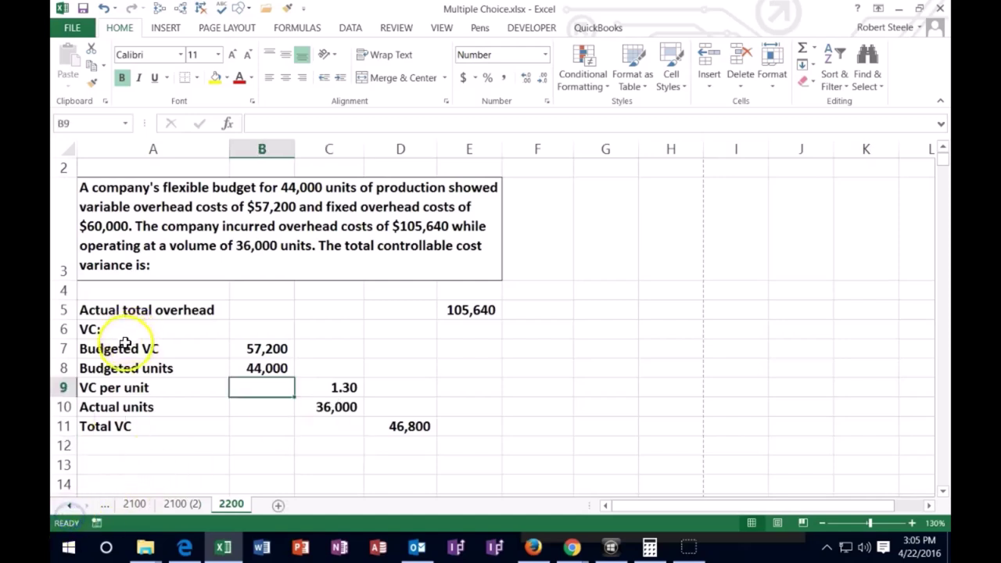
drag(125, 348, 119, 426)
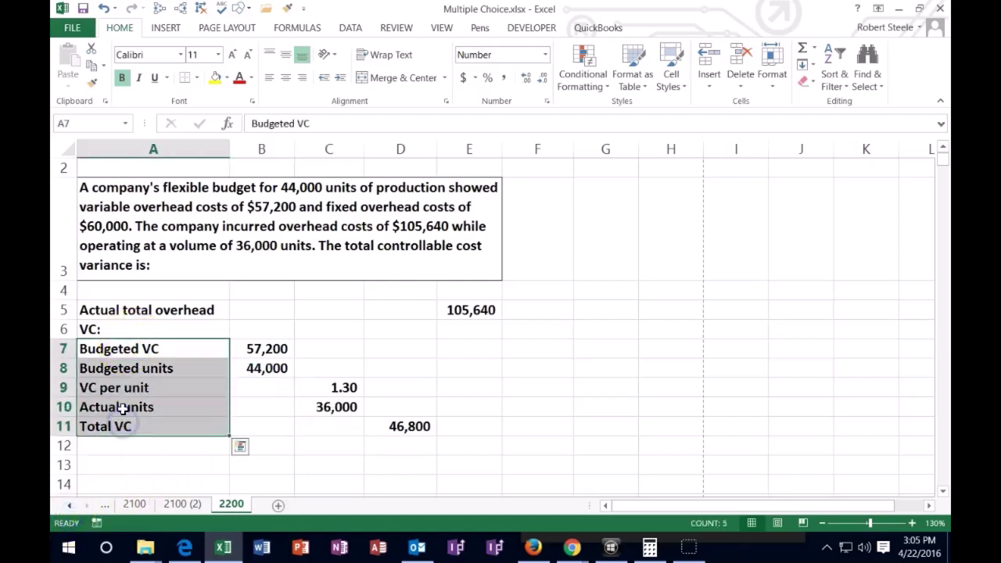
click(340, 78)
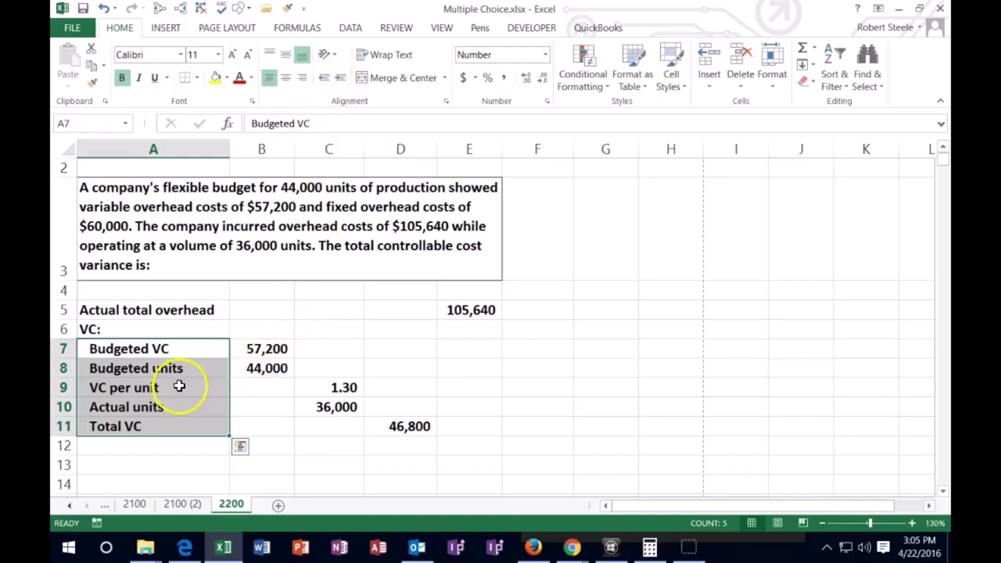
drag(179, 386, 180, 428)
click(339, 78)
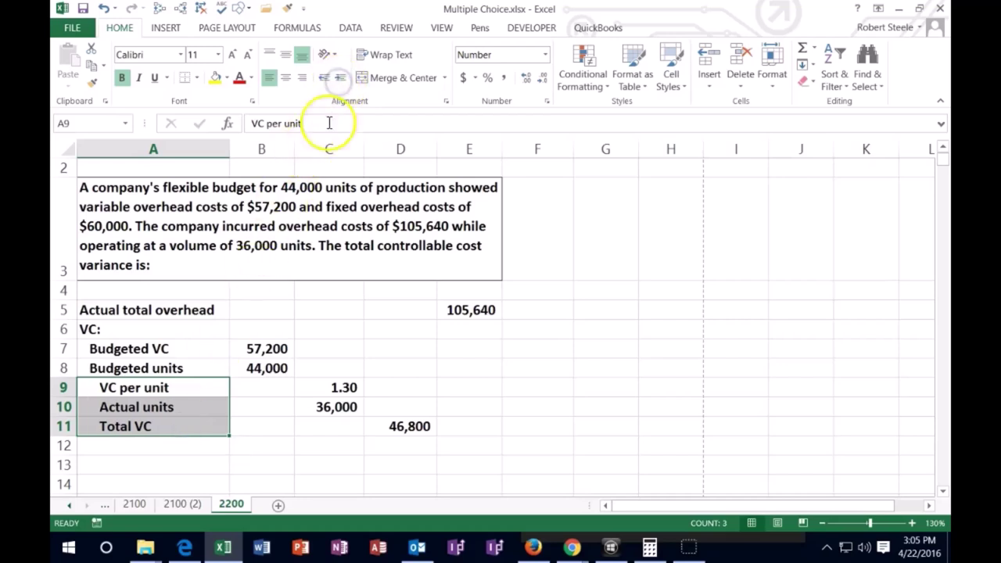
- Indent the Total VC label in A11 one more level, and add the label "FC" in A12 with 60,000 in D12
click(186, 426)
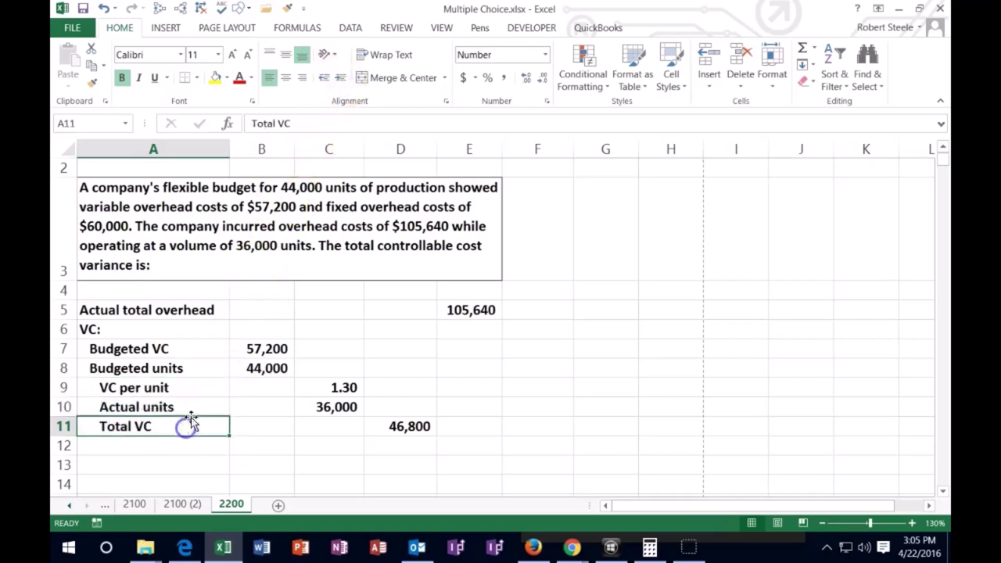
click(340, 78)
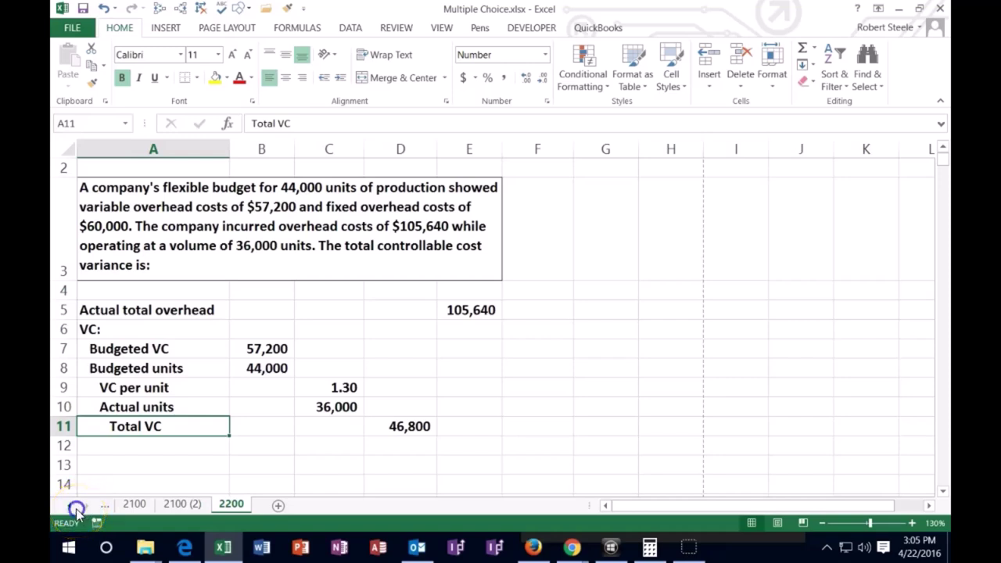
click(148, 446)
text(FC)
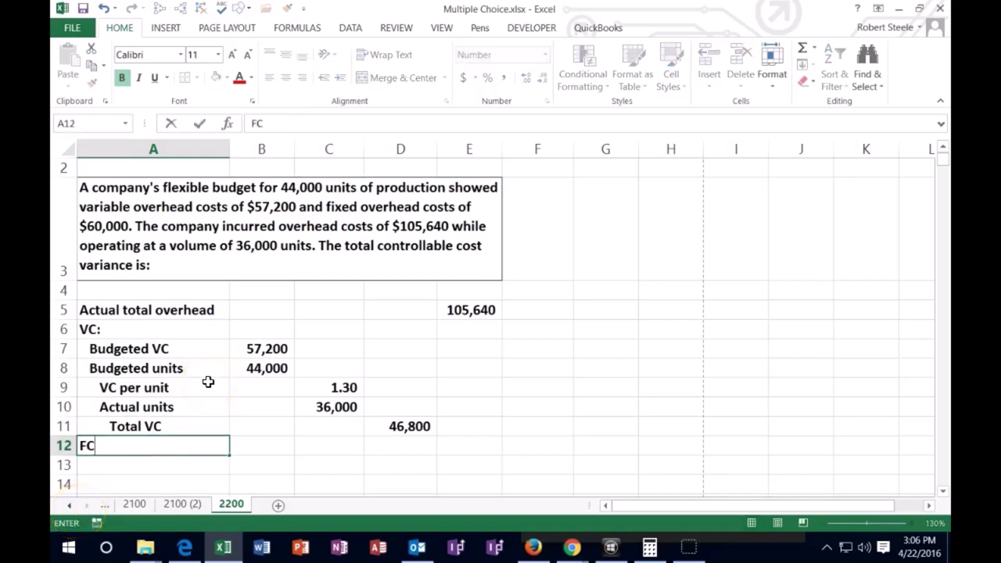
key(Tab)
key(Tab)
key(Tab)
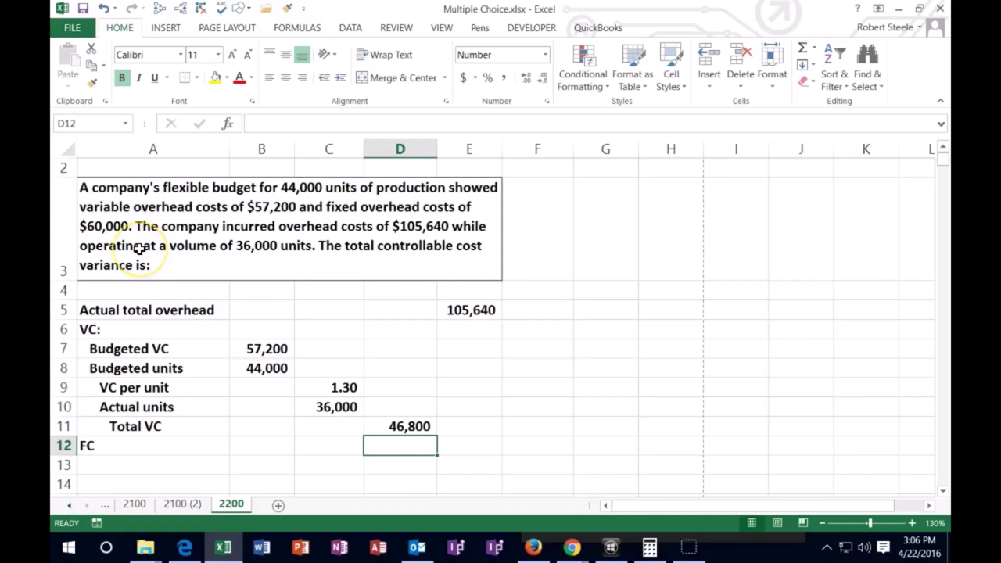
text(60,000)
key(Return)
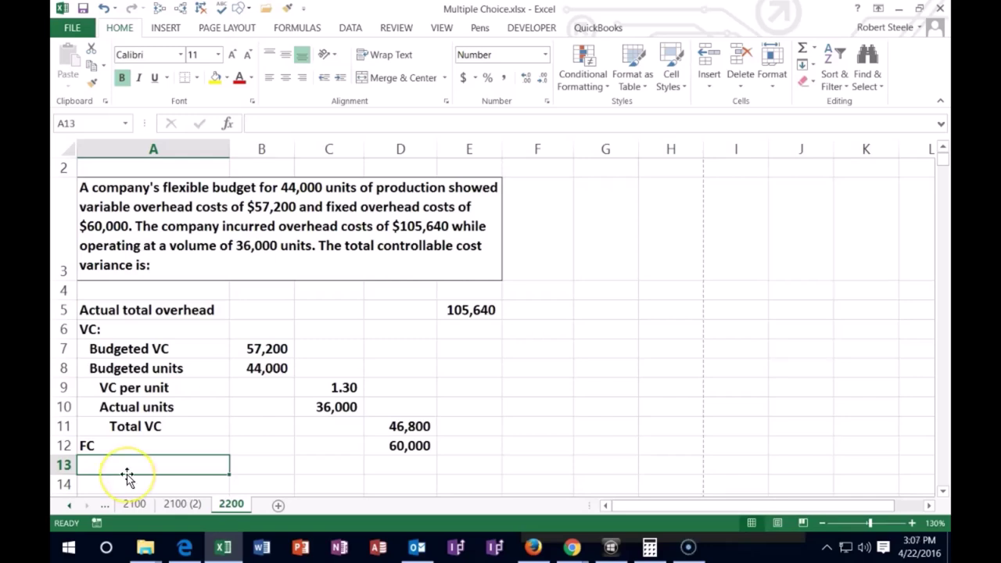
- Label A13 "Total flexible budget" and calculate it in E13 as total VC plus FC, =D11+D12
text(Total )
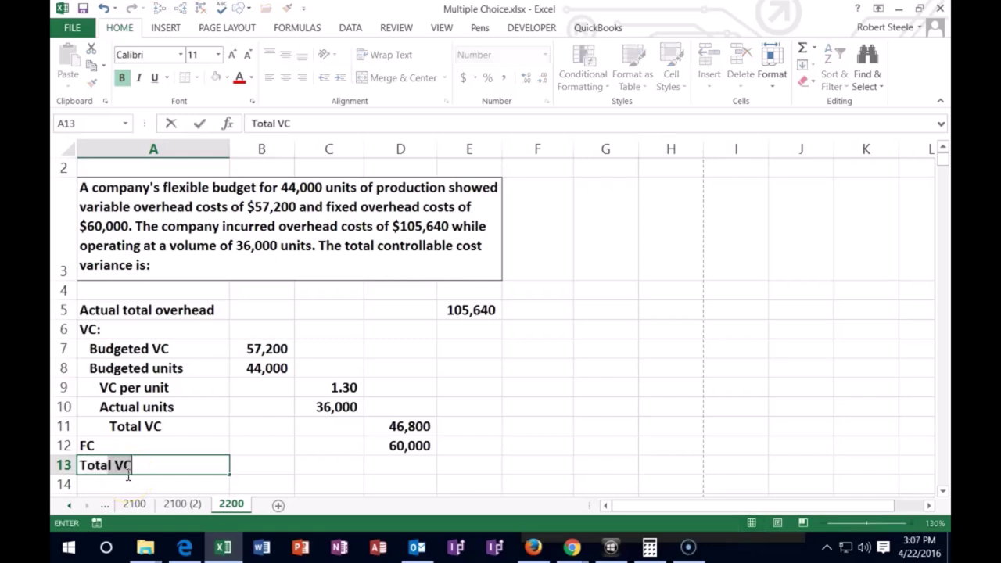
text(fle)
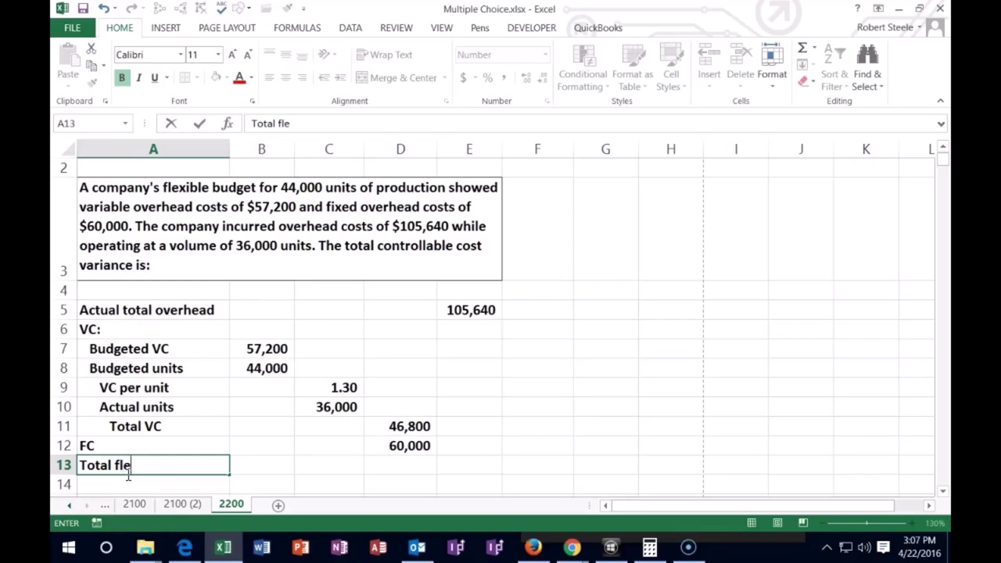
text(xible budget)
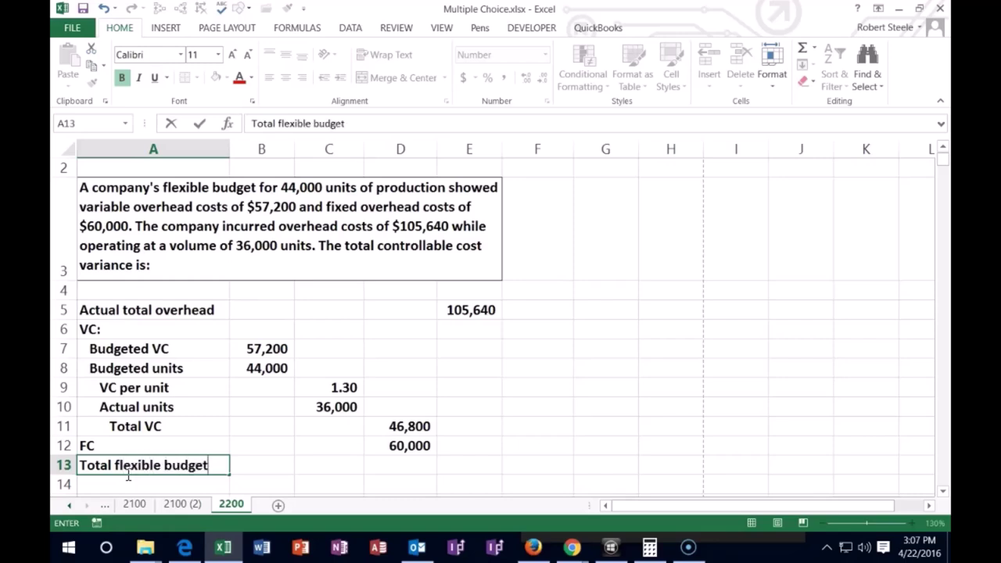
key(Tab)
key(Tab)
key(Tab)
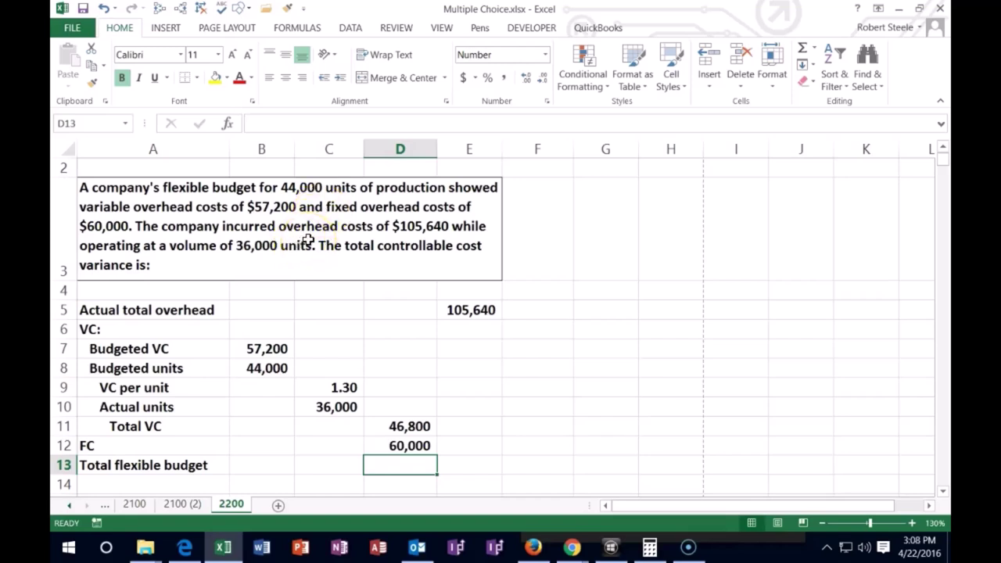
key(Right)
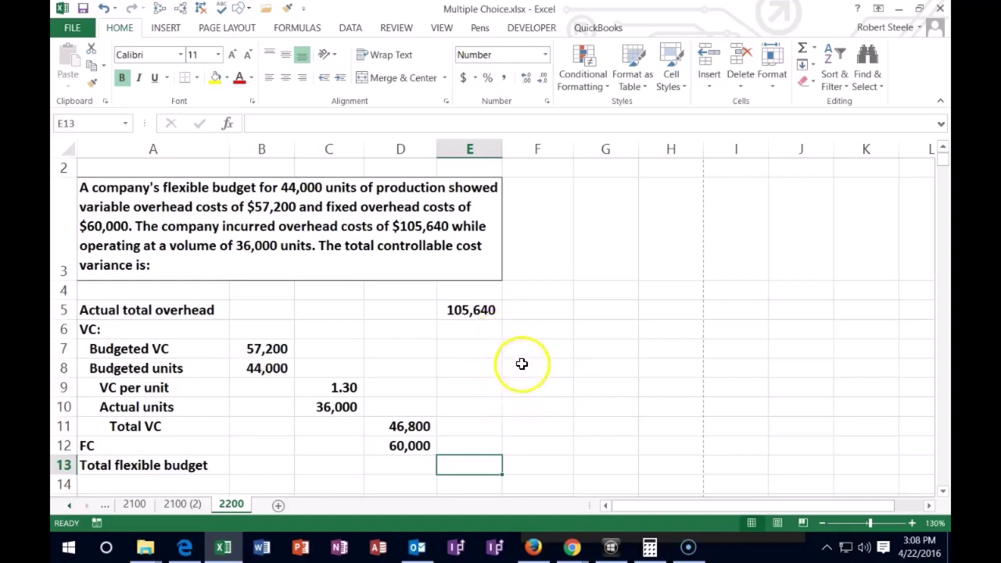
text(=)
click(408, 428)
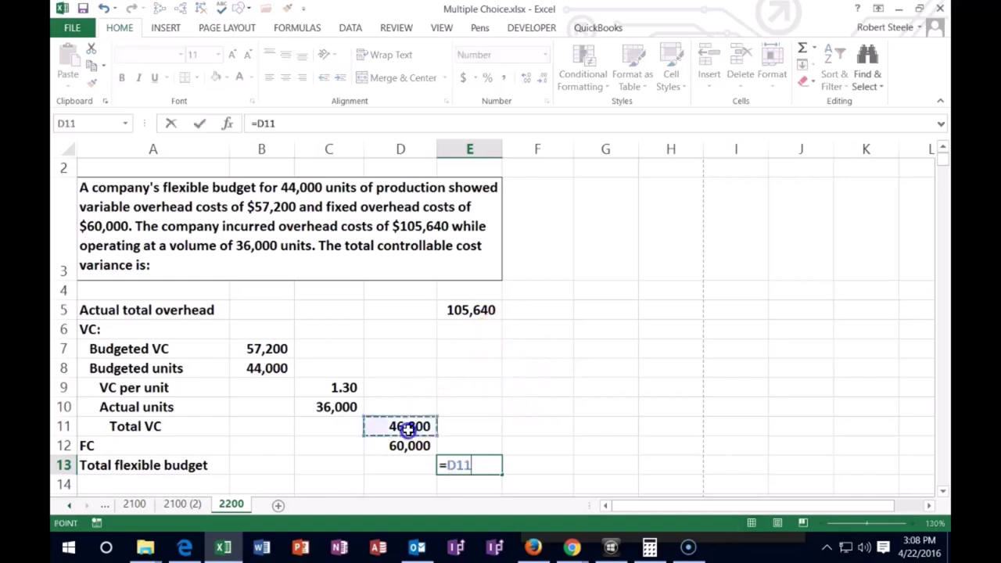
text(+)
click(413, 443)
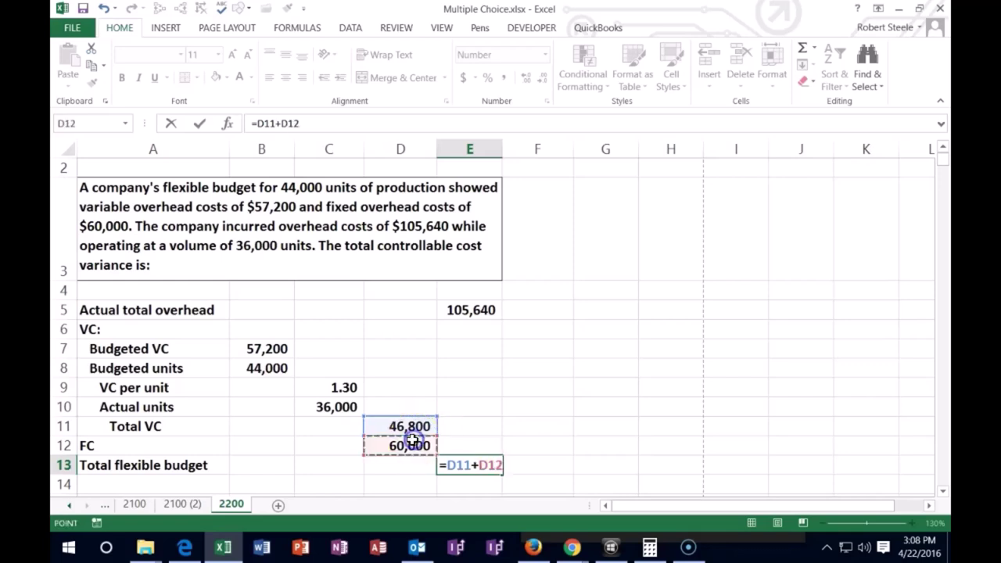
key(Return)
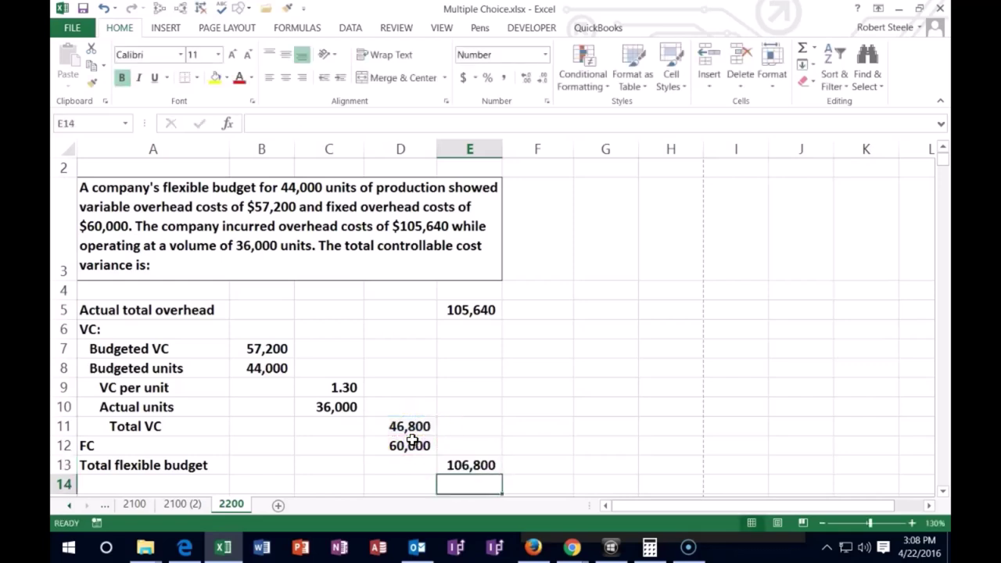
- Calculate the controllable cost variance in E14 as actual total overhead minus total flexible budget, =E5-E13
click(462, 465)
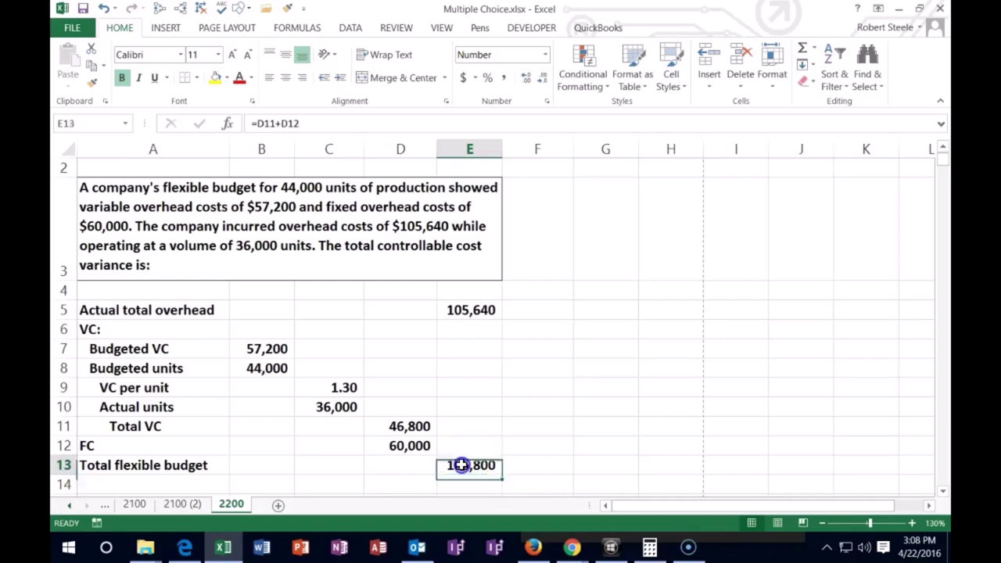
click(477, 312)
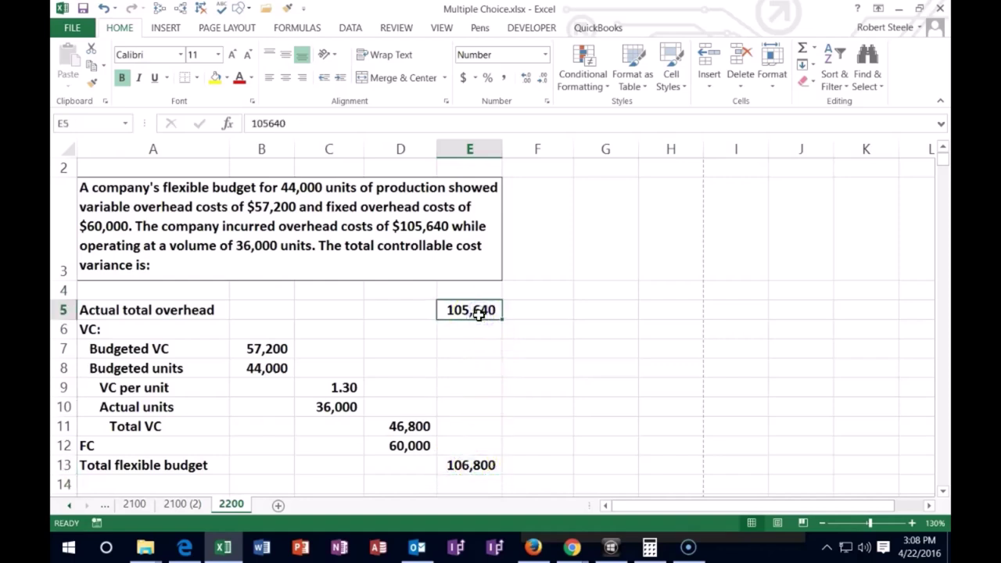
click(473, 445)
click(470, 484)
text(=)
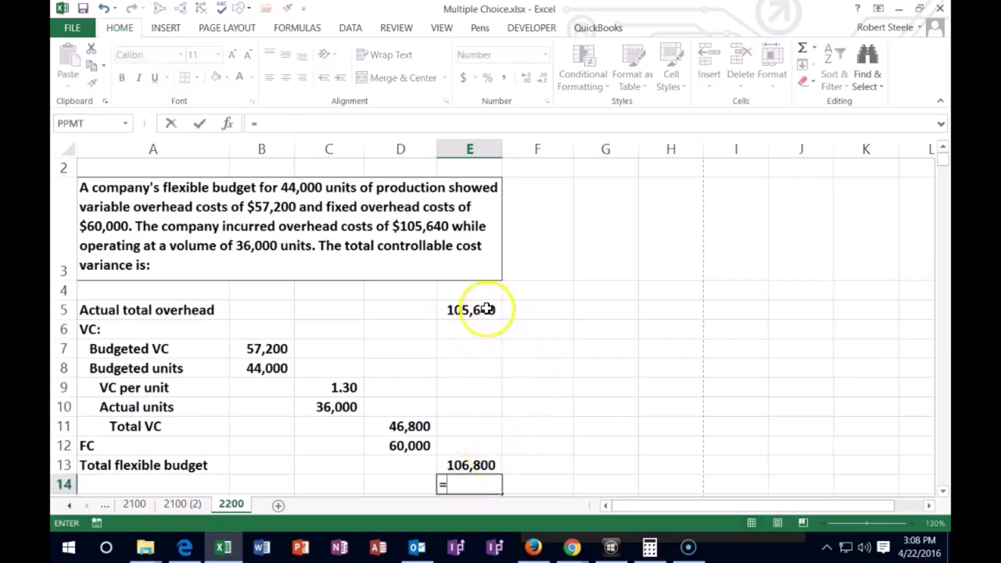
click(487, 310)
text(-)
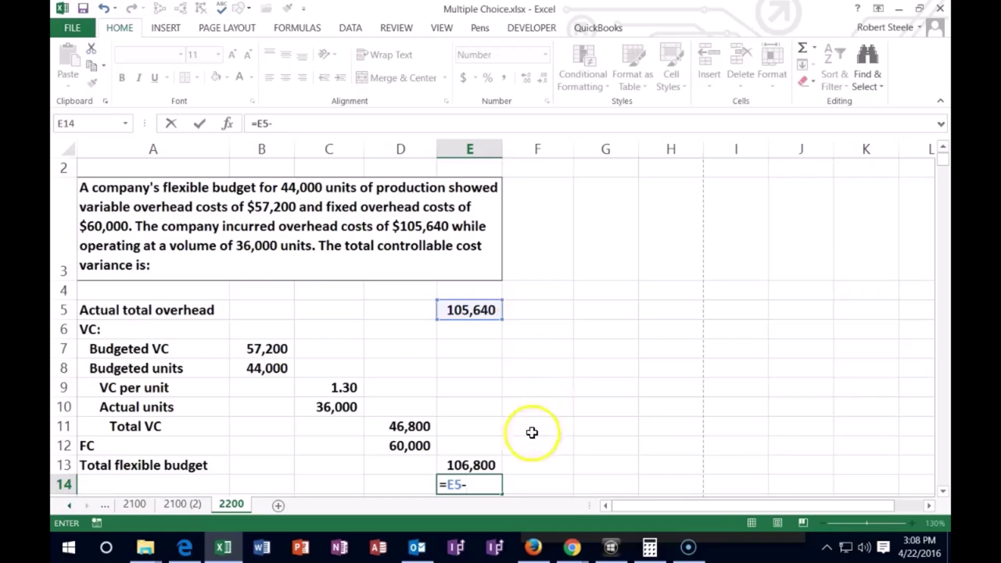
click(469, 464)
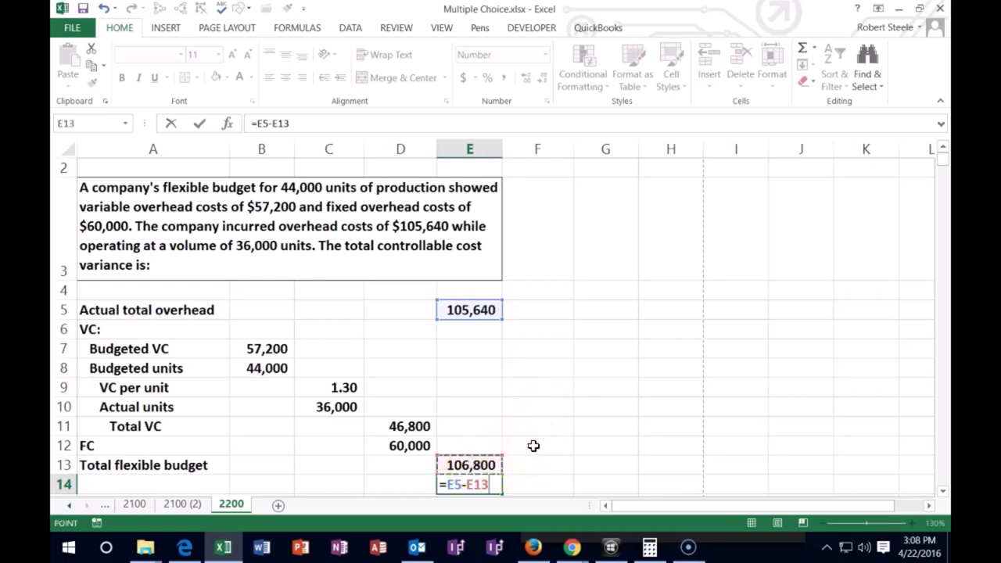
key(Tab)
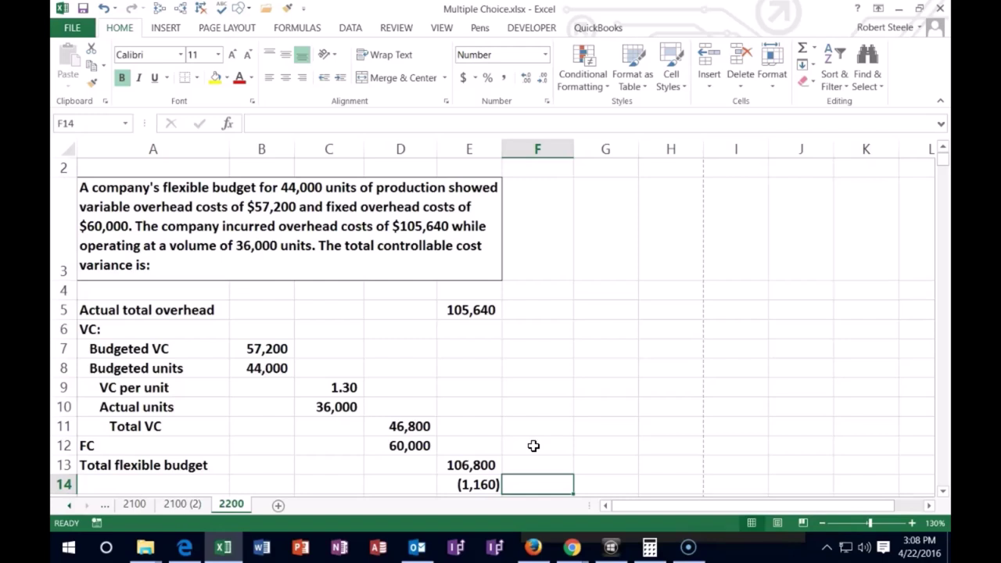
click(486, 308)
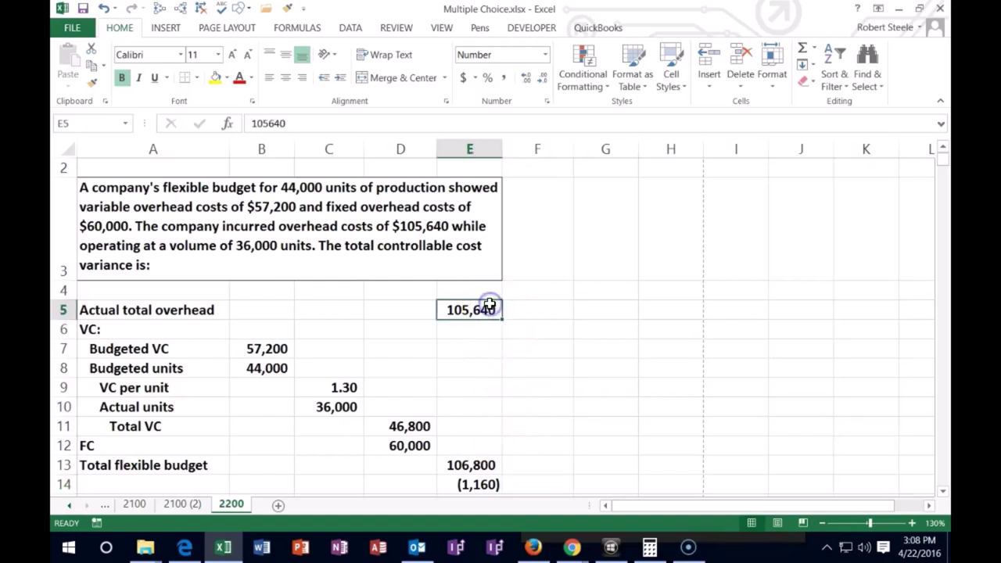
click(494, 460)
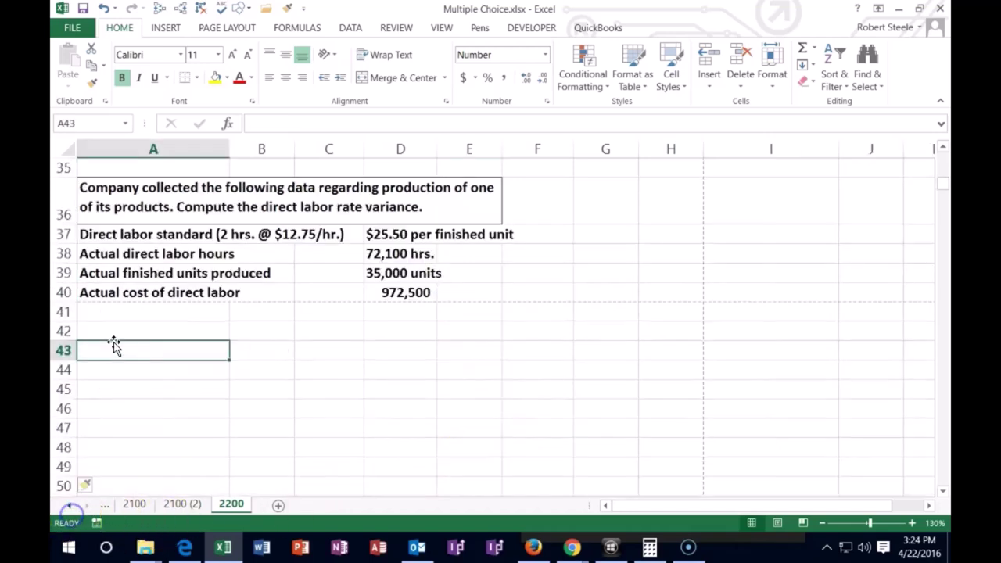
- Below the direct labor rate variance problem, label A42 "AC" and enter the actual labor cost 972500 in C42
click(107, 360)
click(122, 328)
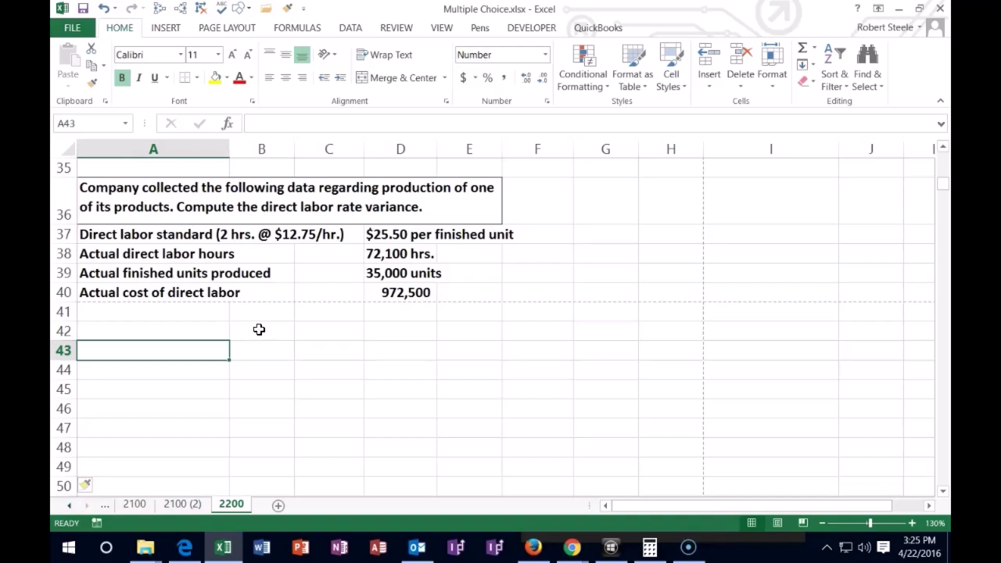
click(205, 330)
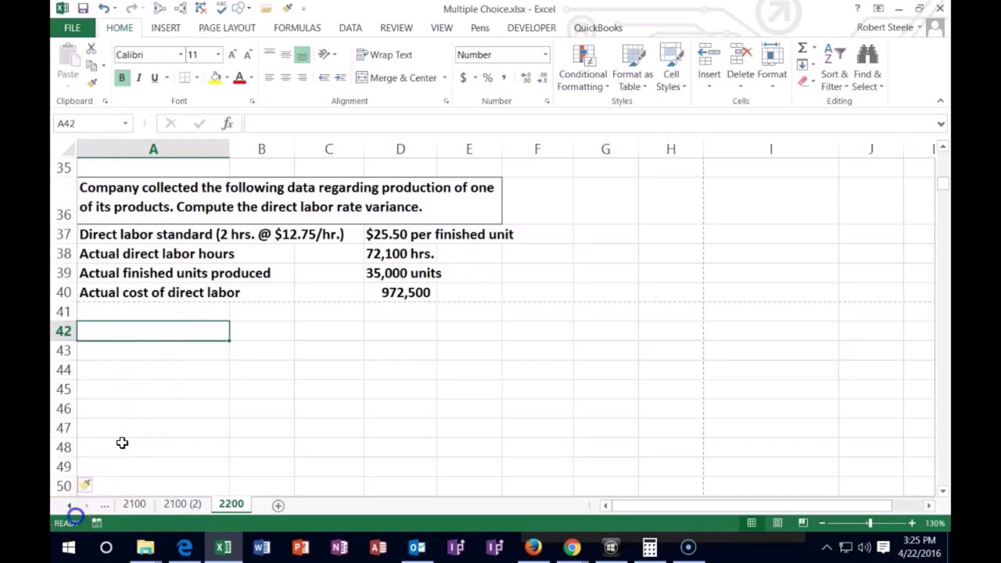
text(Ac)
key(BackSpace)
text(C)
key(Tab)
key(Tab)
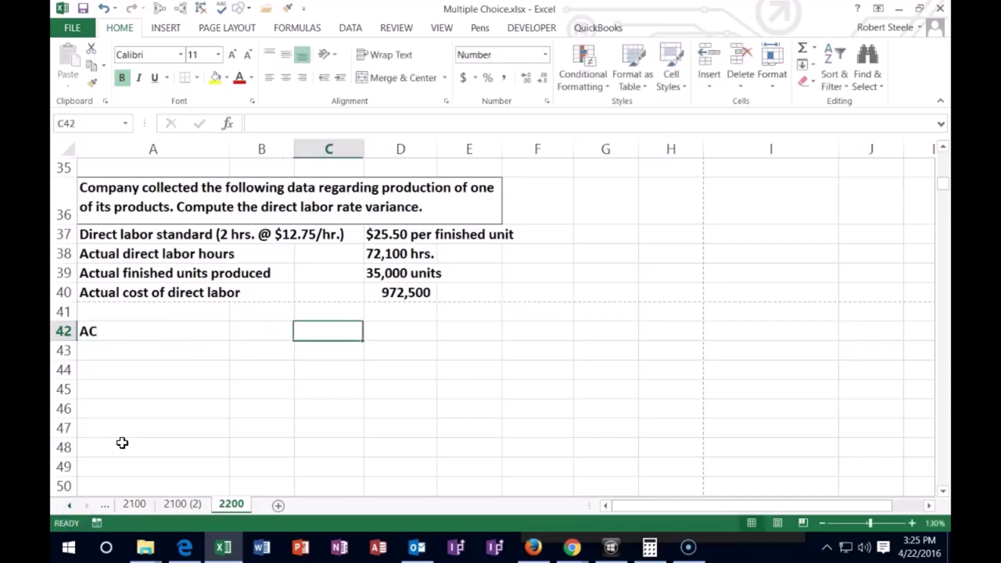
text(972500)
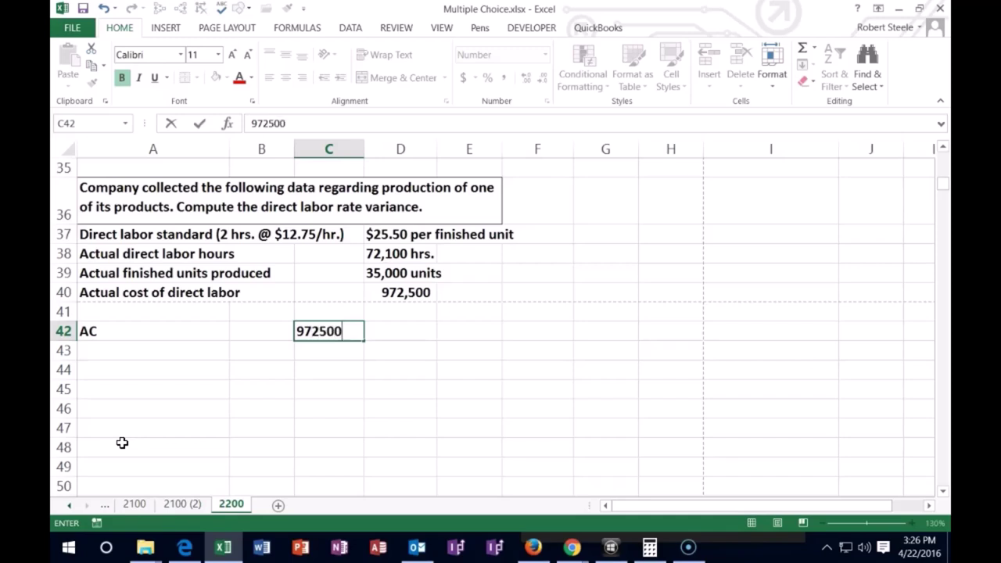
key(Return)
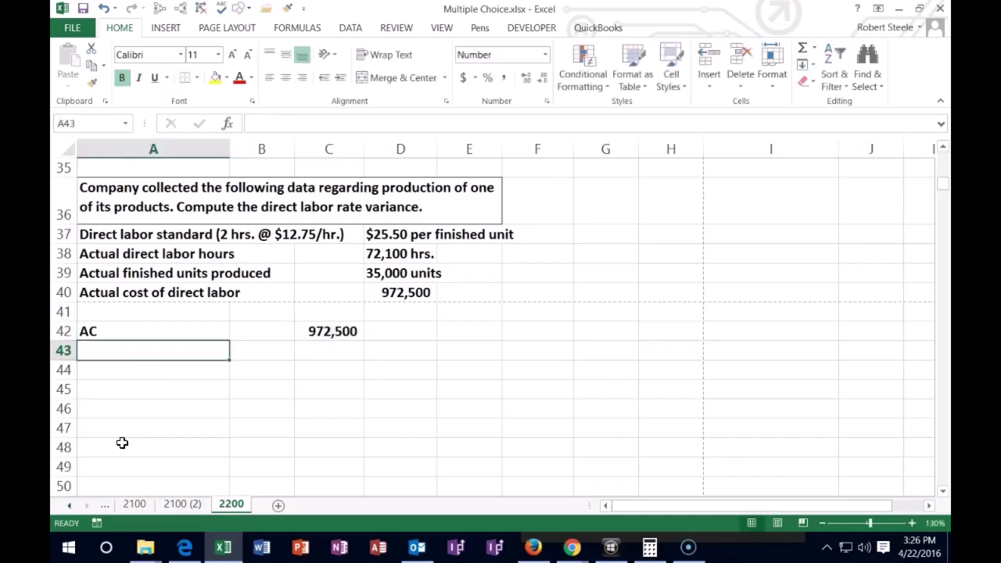
- Label A43 "AH" and enter the actual direct labor hours 72100 in B43
text(AH)
key(Tab)
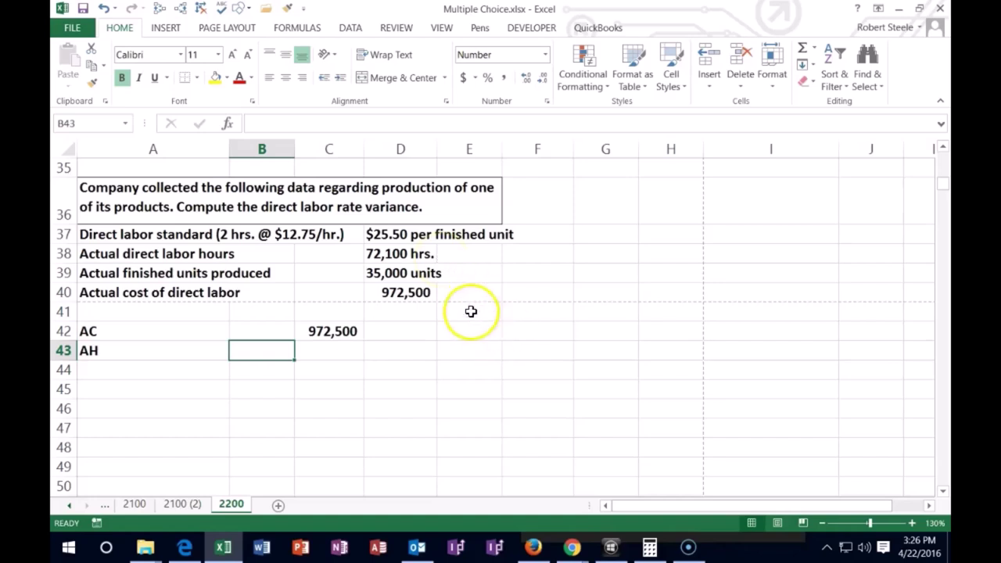
text(72,100)
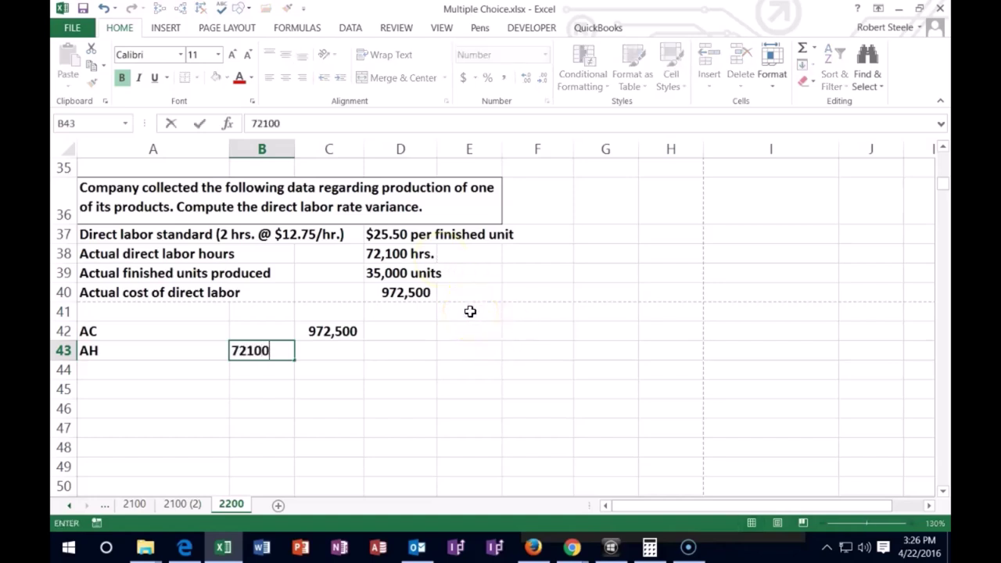
key(Return)
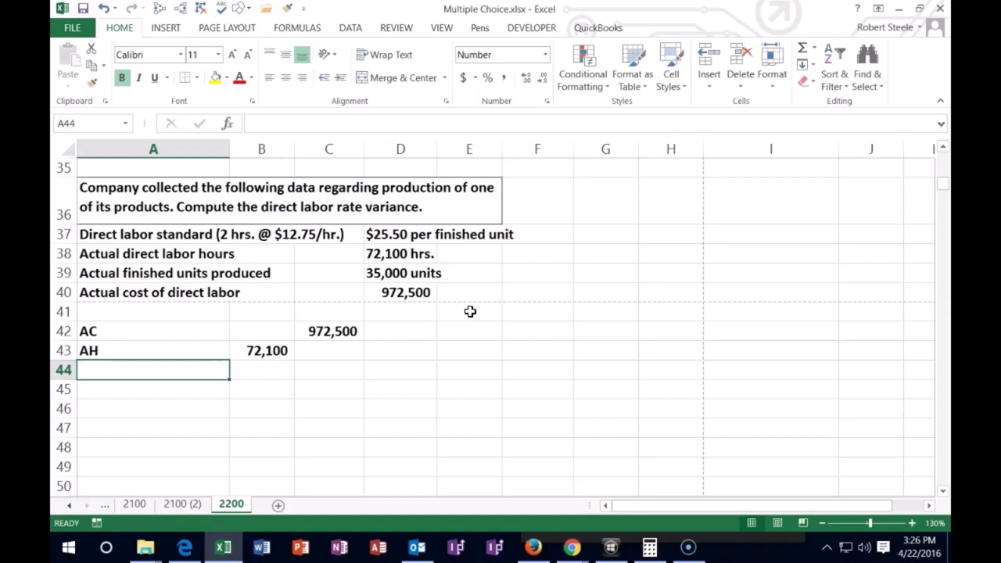
- Label A44 "SR" and enter the standard rate 12.75 in B44, displayed with two decimal places
text(SR)
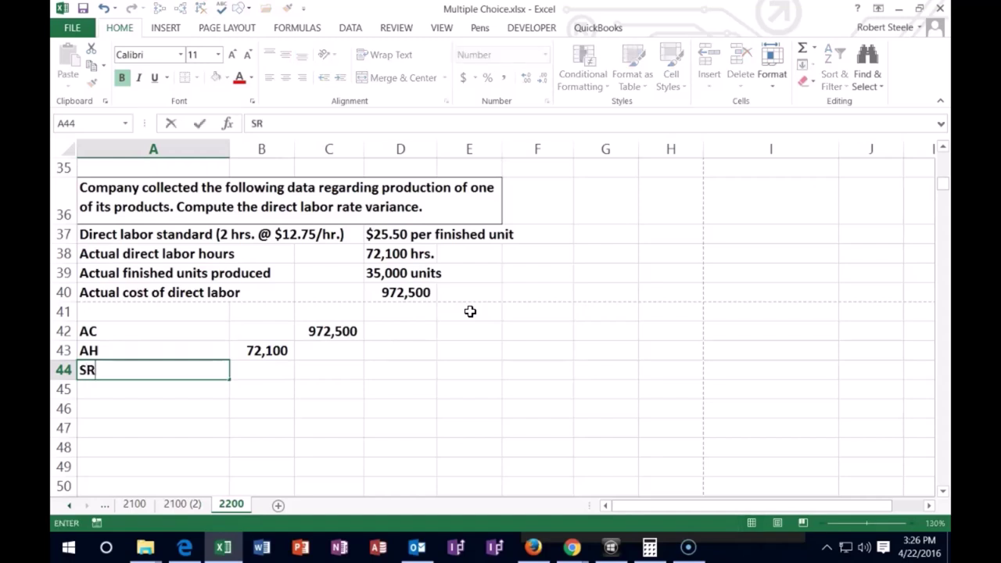
key(Tab)
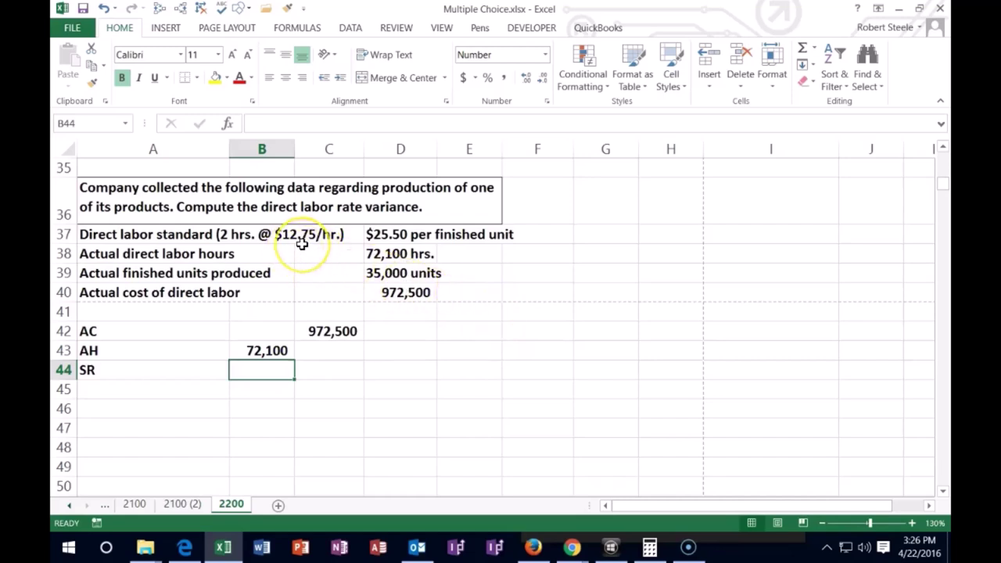
text(12.75)
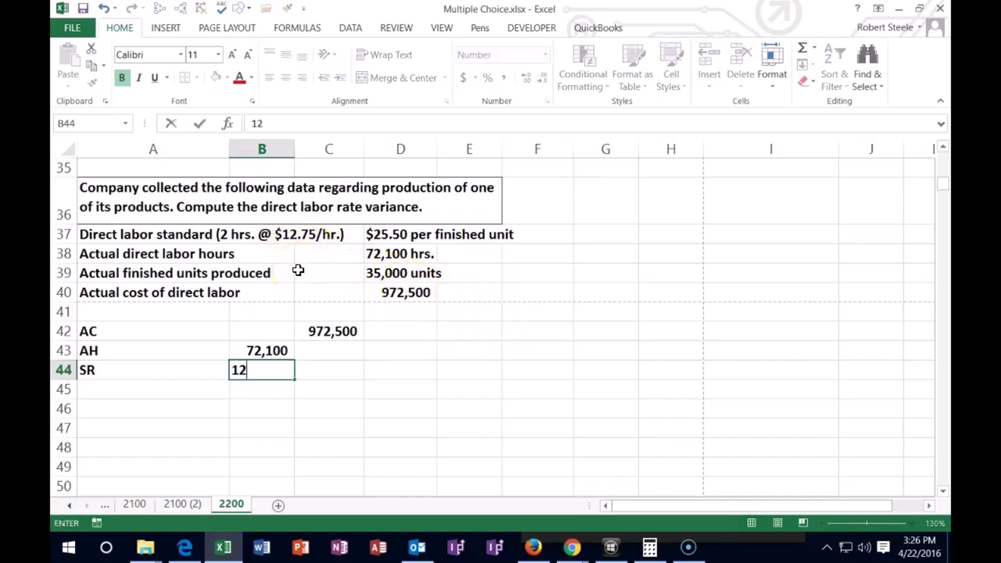
key(Return)
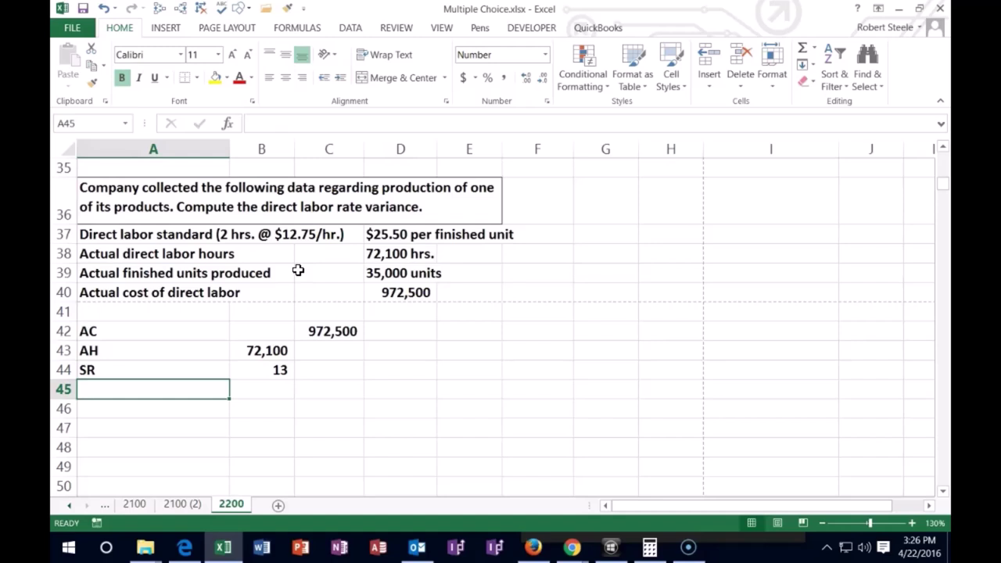
key(Up)
key(Right)
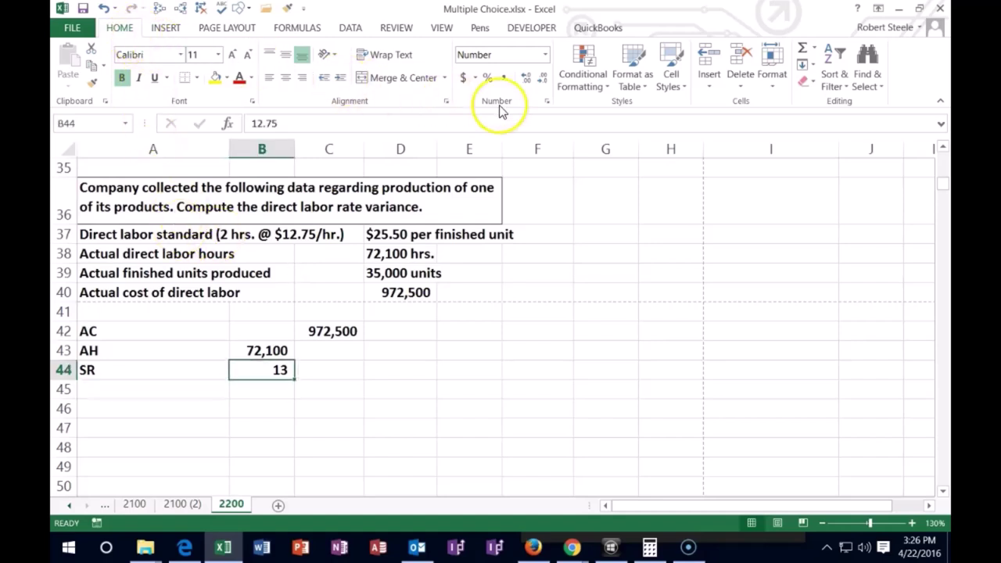
click(532, 82)
click(531, 82)
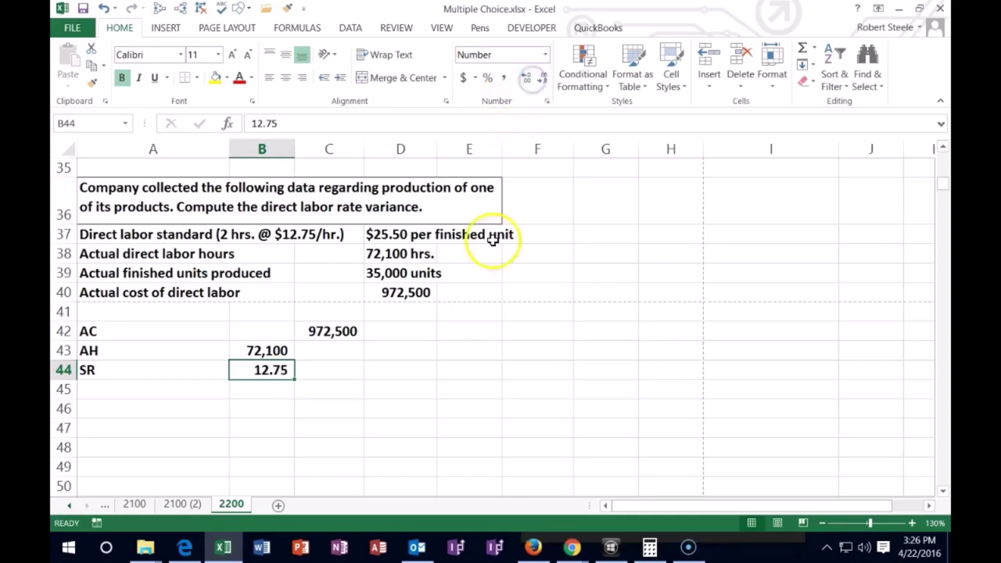
- Calculate the budgeted labor cost in C45 as actual hours times the standard rate, =B43*B44
click(353, 390)
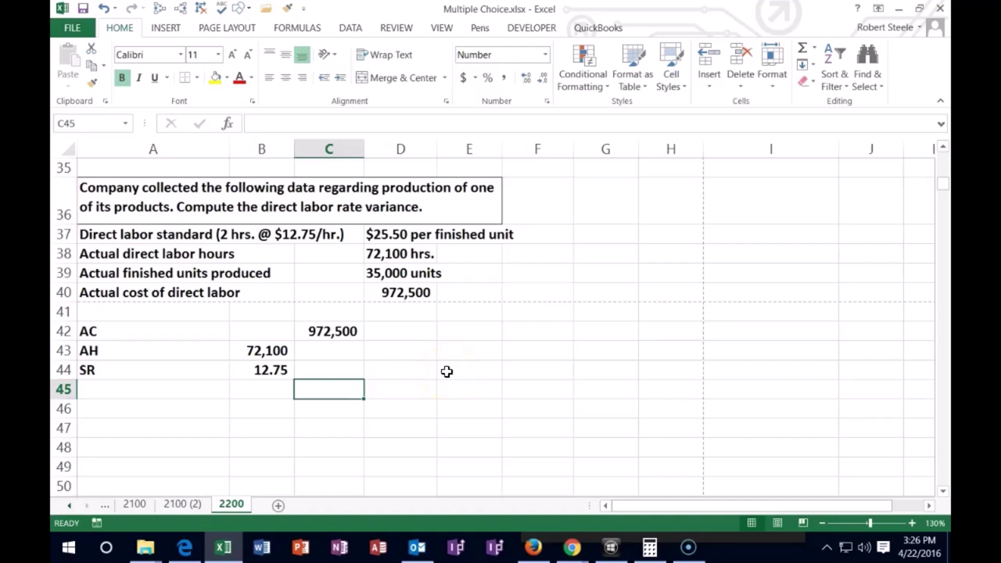
text(=)
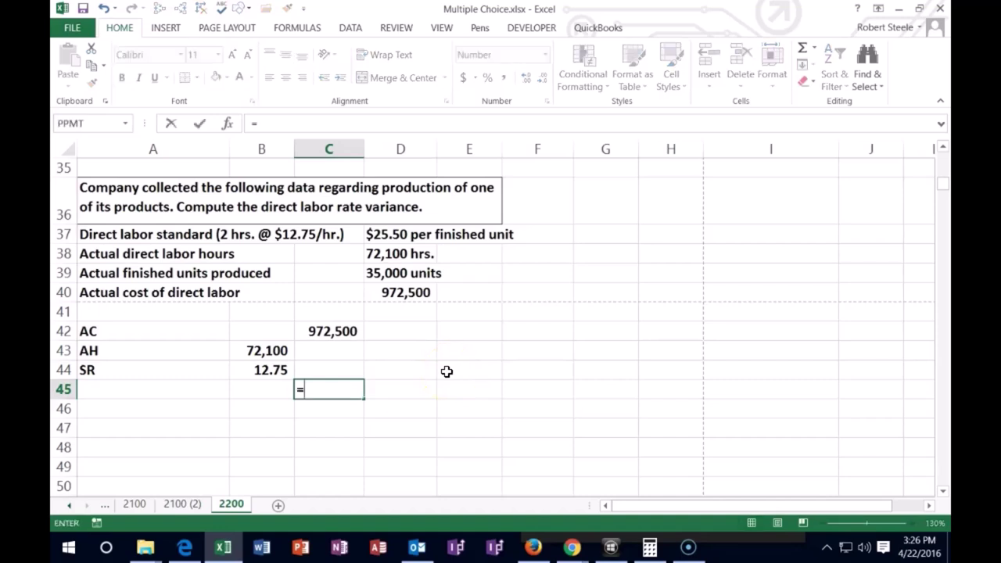
click(267, 354)
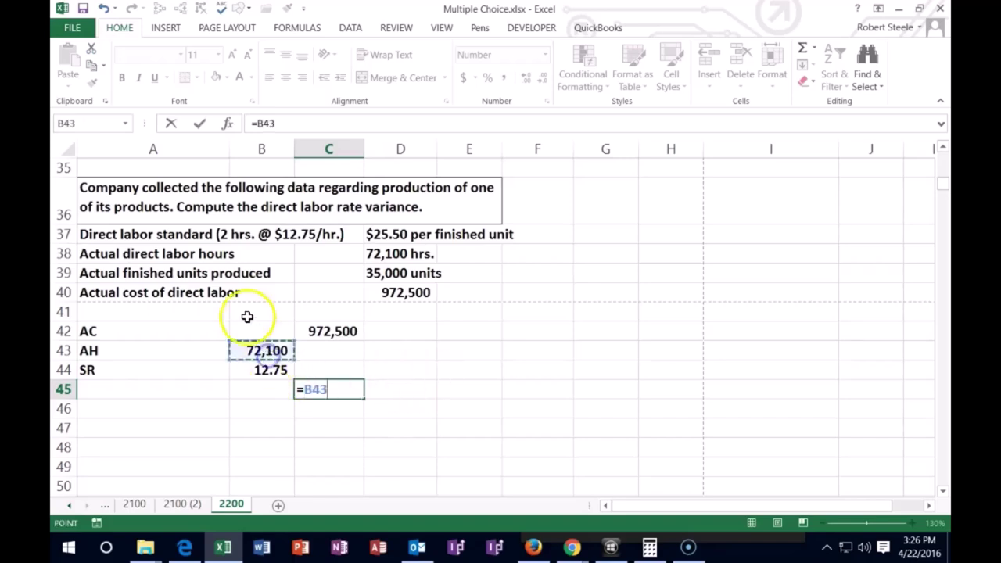
text(*)
click(252, 366)
key(Return)
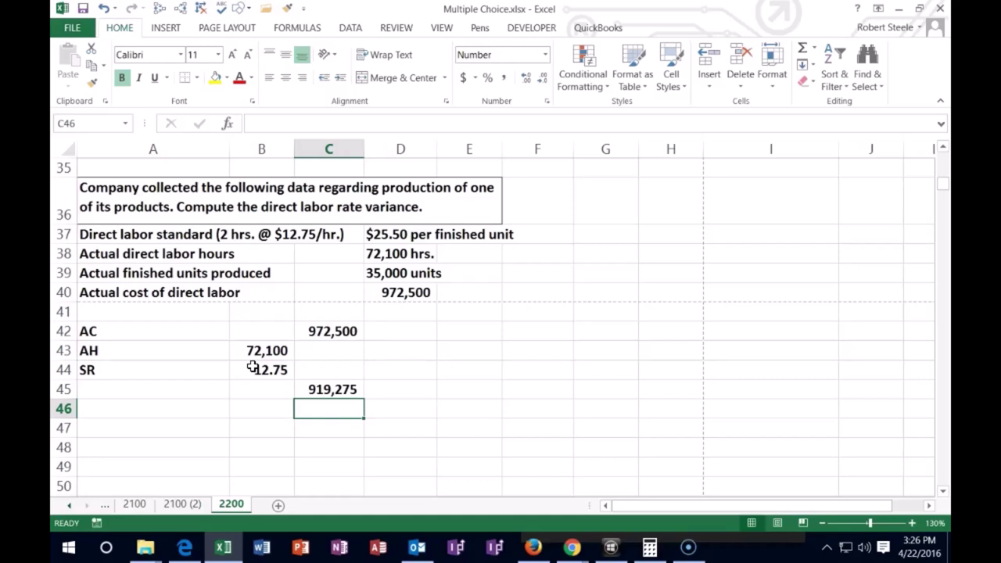
- Calculate the direct labor rate variance in C46 as actual cost minus budgeted cost, =C42-C45
text(=)
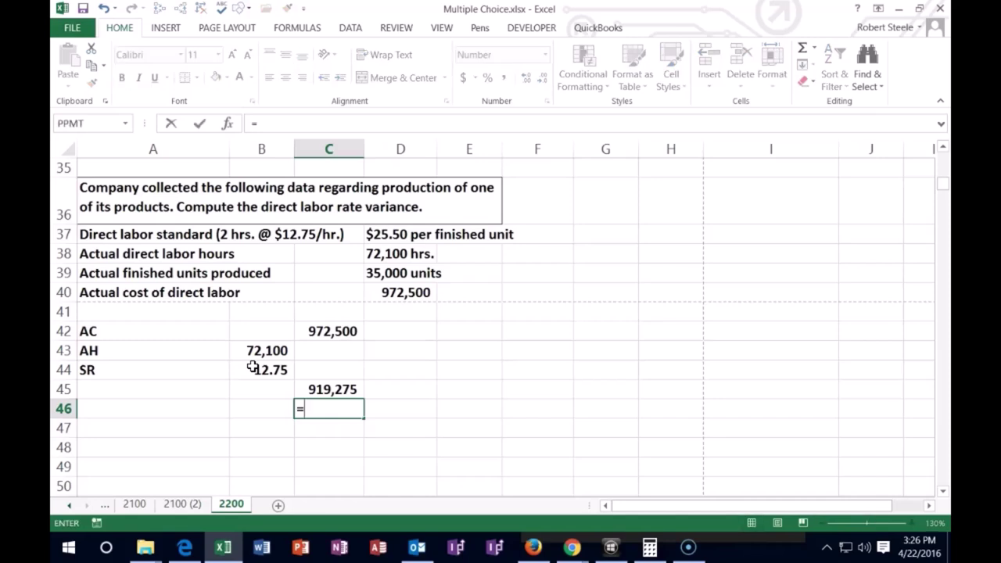
click(311, 333)
text(-)
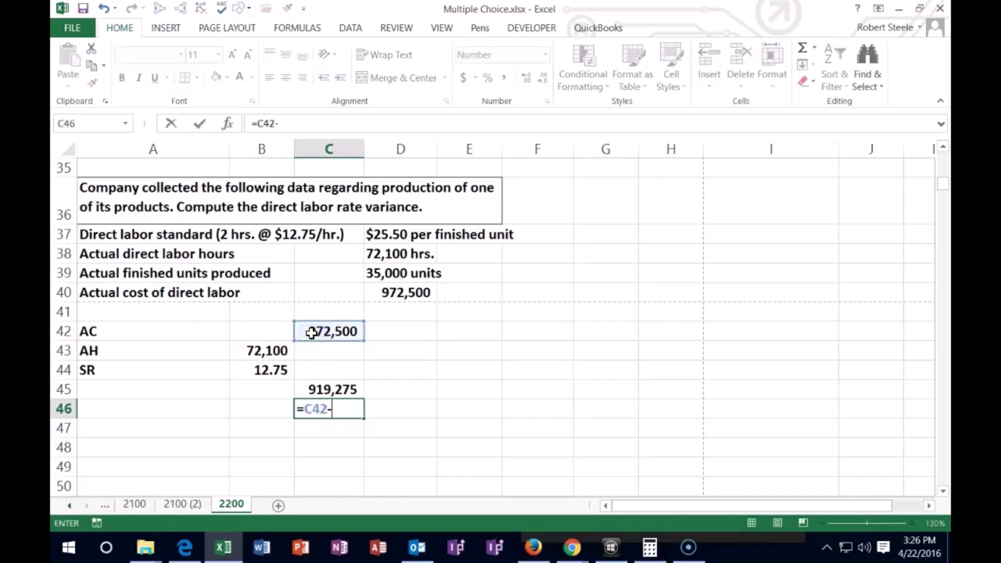
click(316, 388)
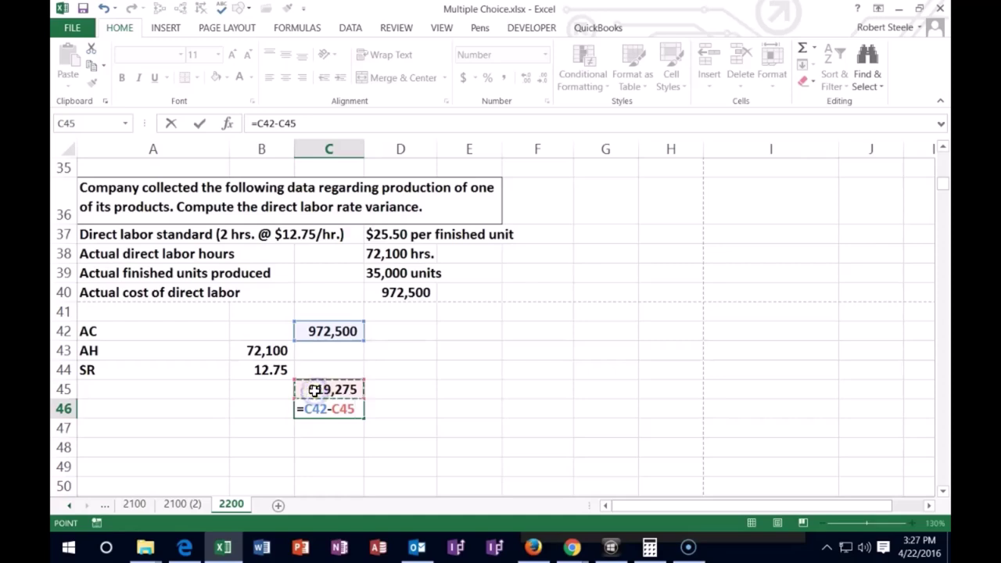
key(Return)
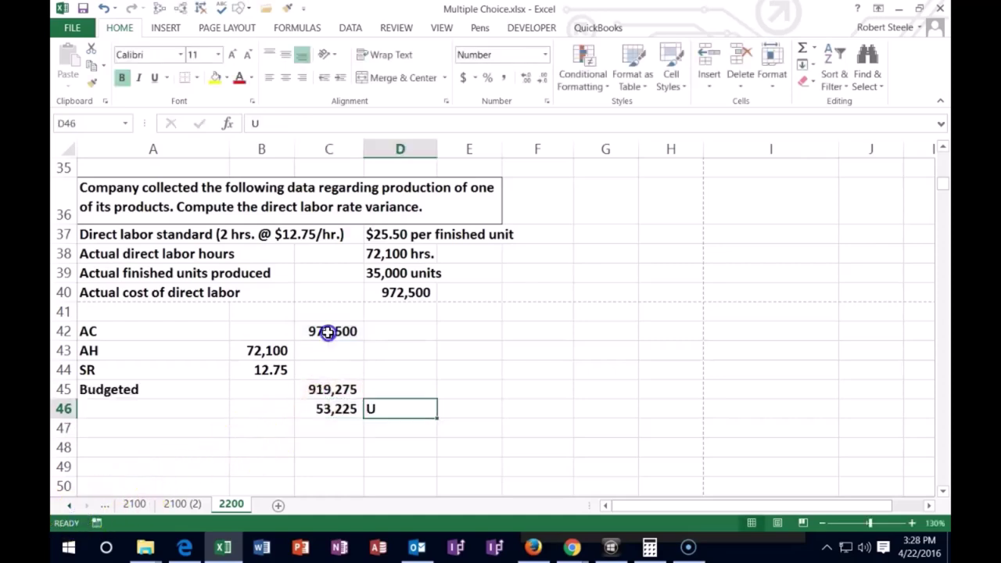
click(329, 331)
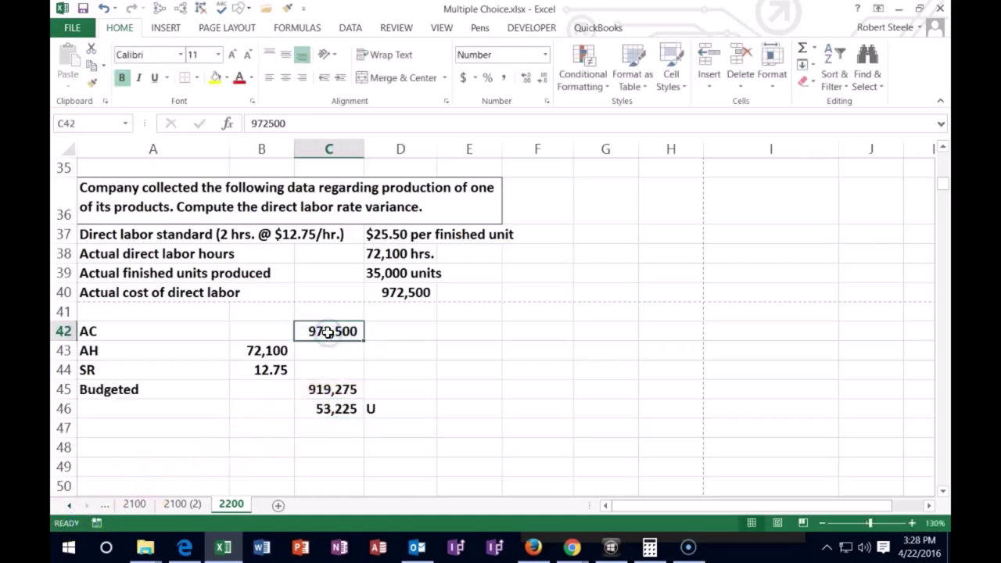
click(328, 388)
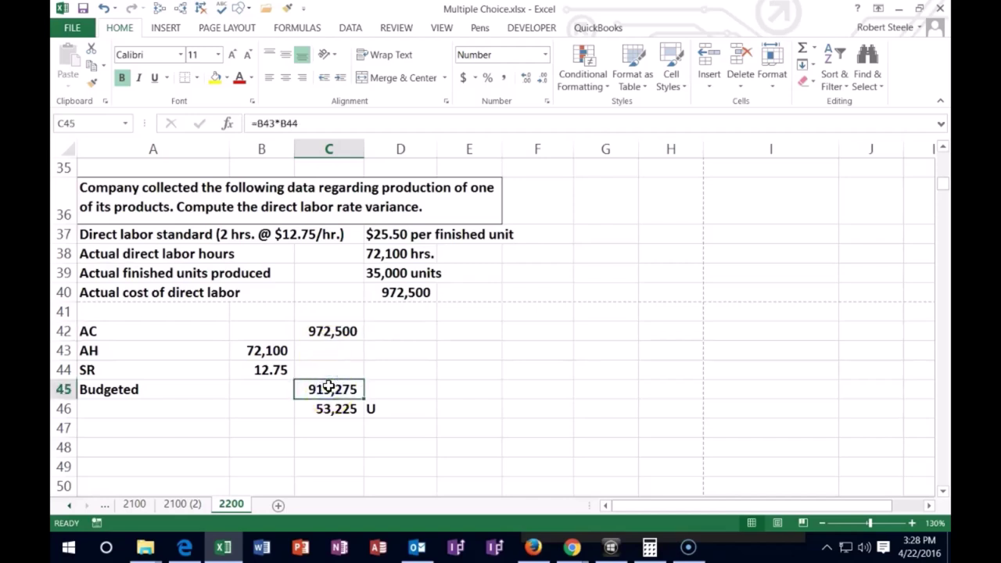
click(328, 332)
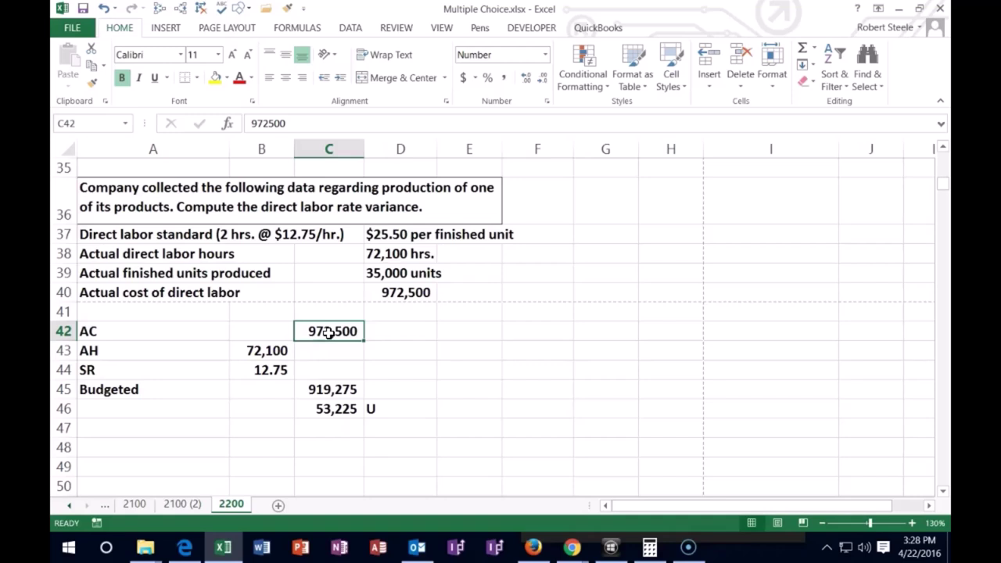
- Beside the variance calculation, label E42 "Bug rate" and enter the standard rate 12.75 in H42
click(400, 331)
click(461, 332)
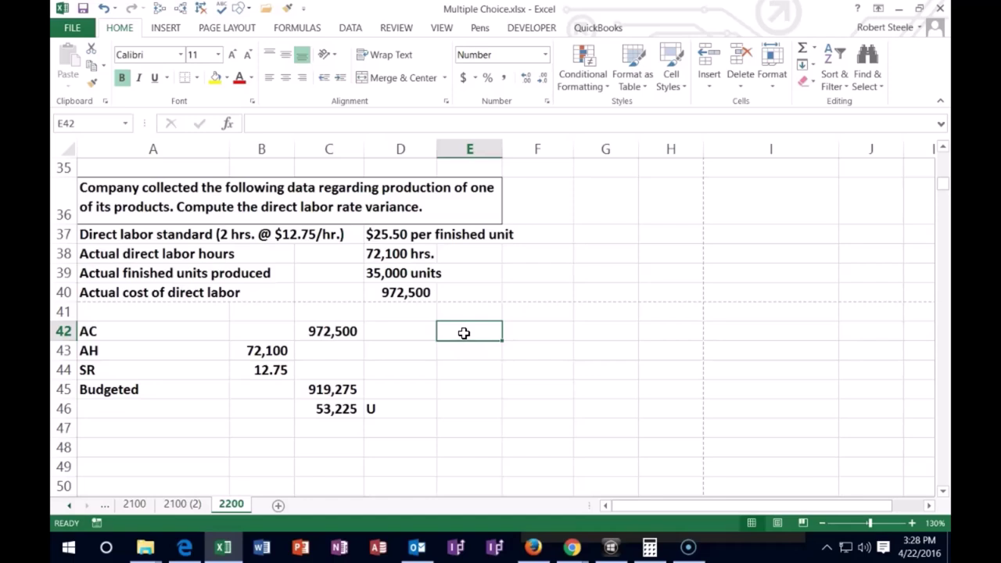
text(Bug rate)
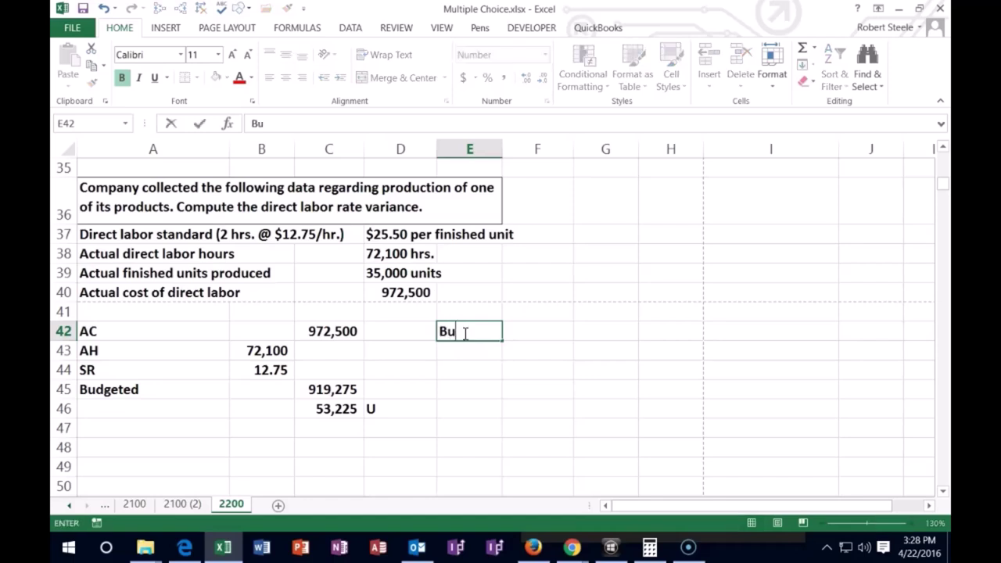
key(Tab)
key(Tab)
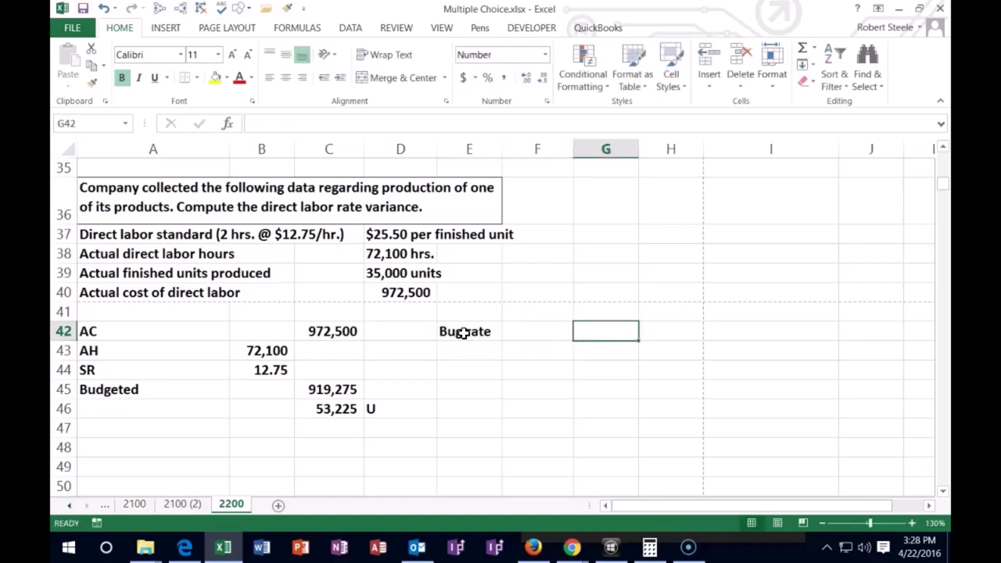
key(Tab)
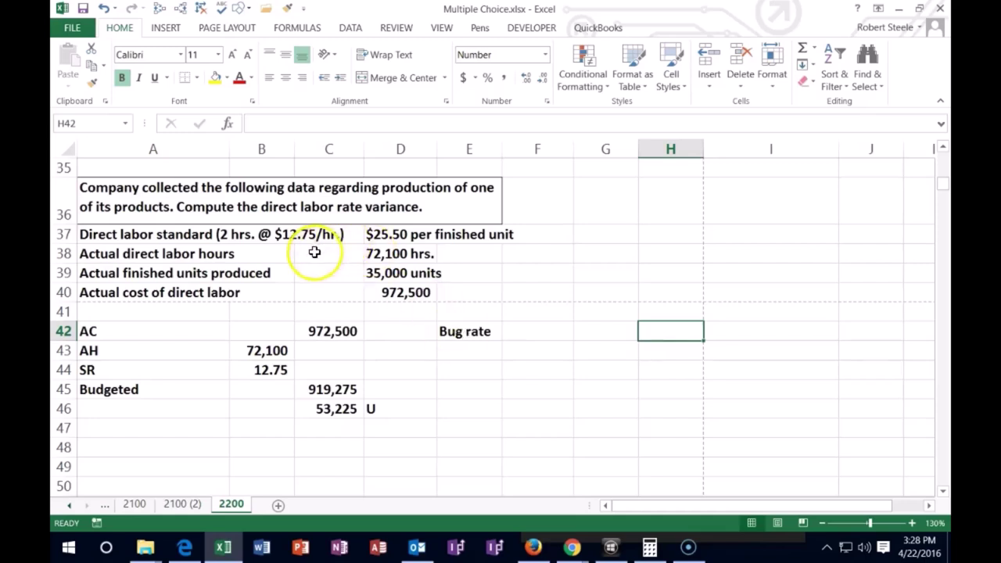
text(12.75)
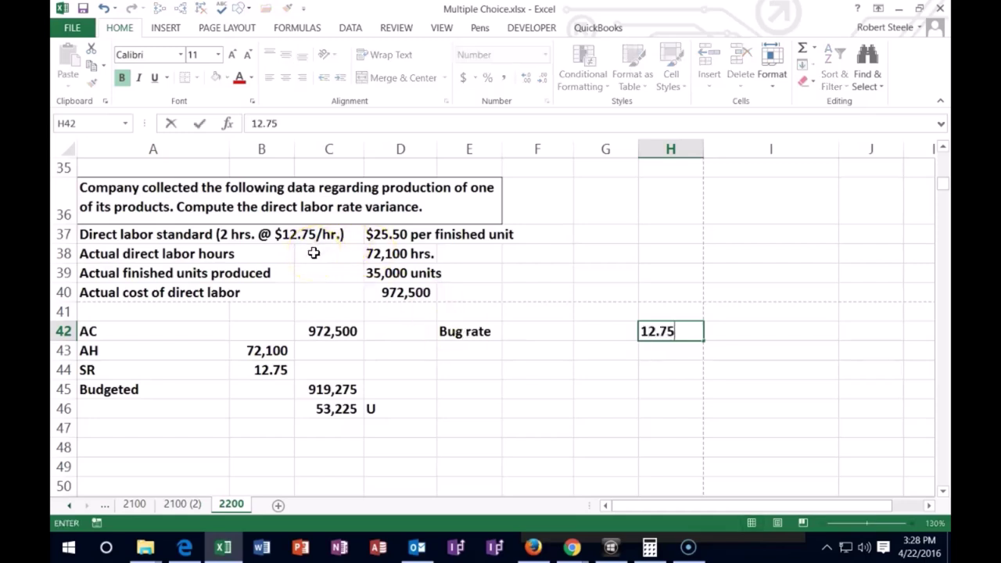
key(Return)
- Display the budgeted rate in H42 with two decimal places
key(Up)
key(Right)
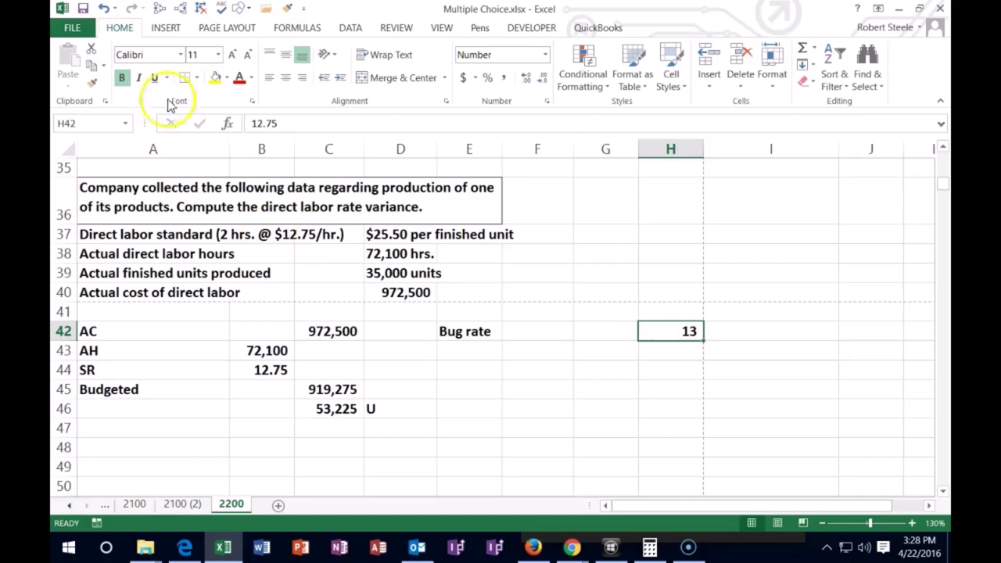
click(526, 78)
click(527, 78)
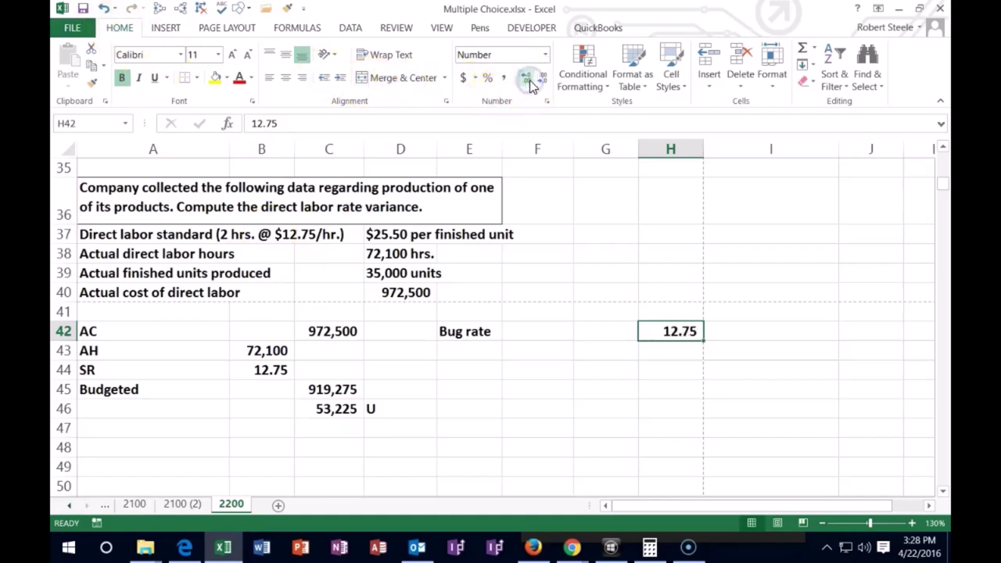
- Label E43 "Actual rate" below the budgeted rate label
click(540, 370)
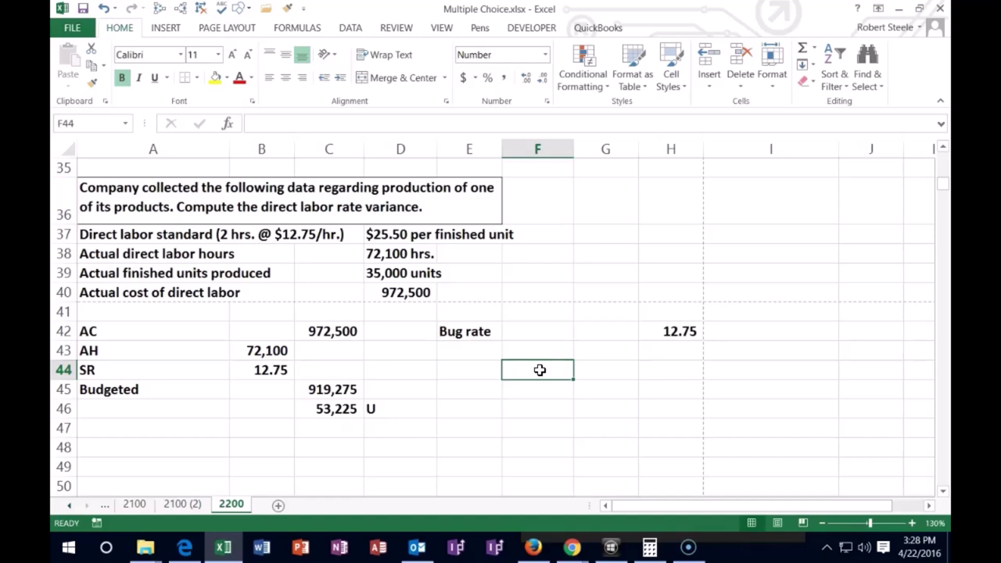
key(Left)
key(Up)
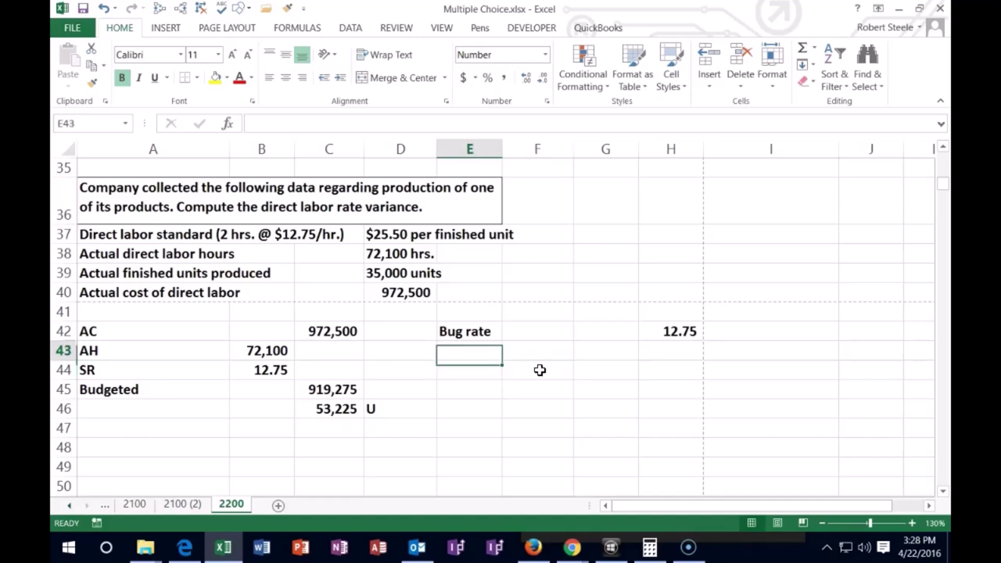
text(A)
text(ctau)
key(BackSpace)
key(BackSpace)
text(ual rate)
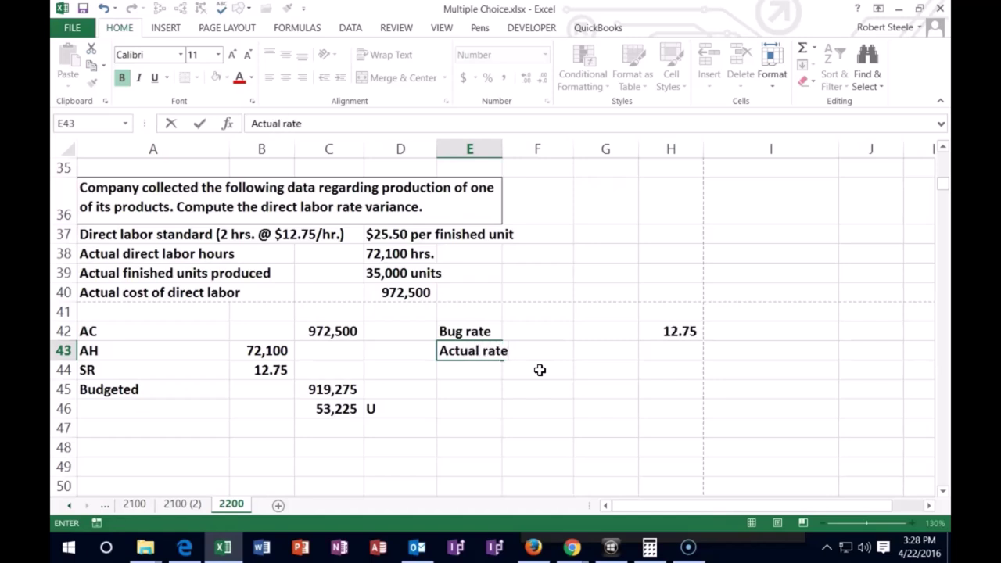
key(Return)
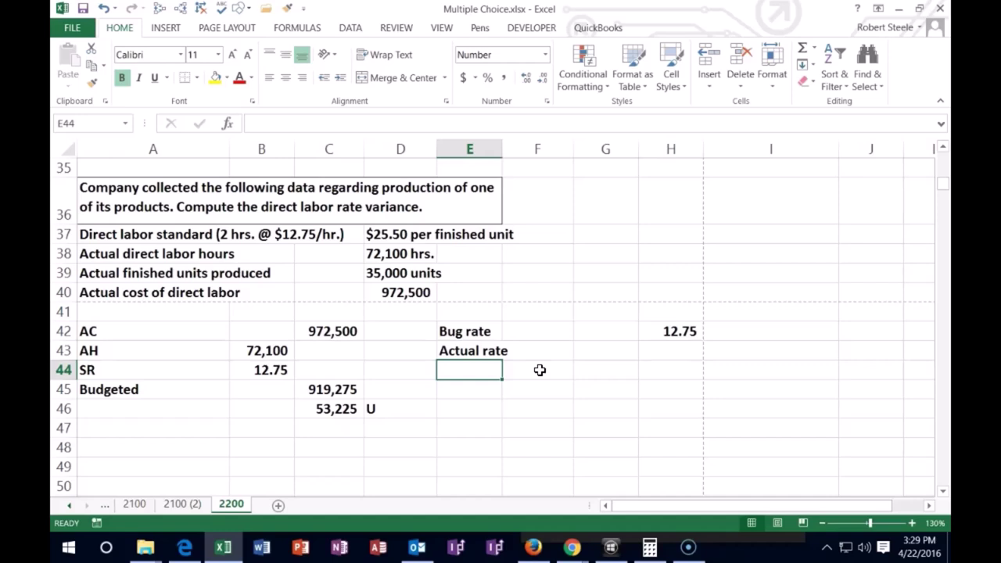
- Label E44 "Act cost" and enter the actual labor cost 972500 in F44
text(Act cost)
click(540, 369)
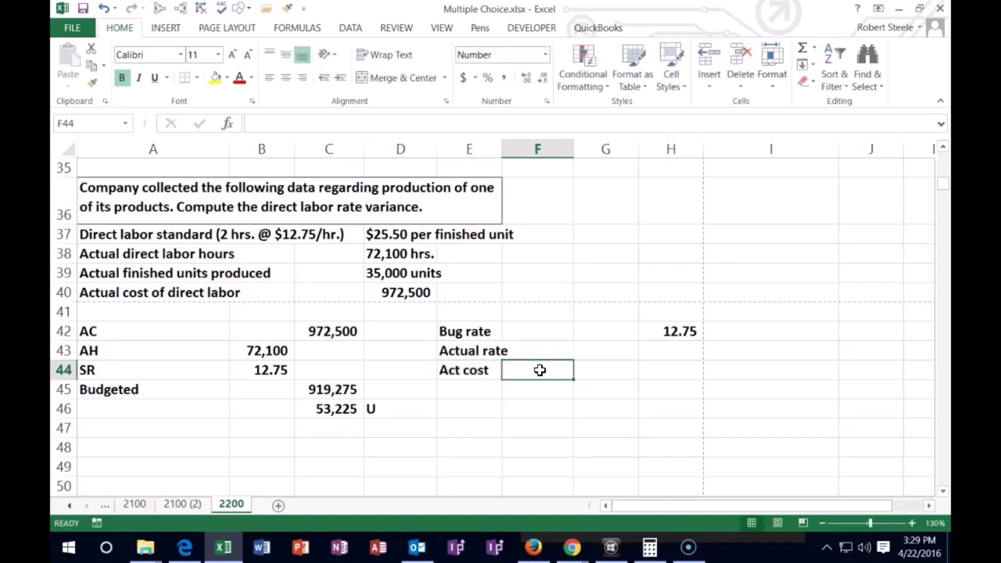
text(972500)
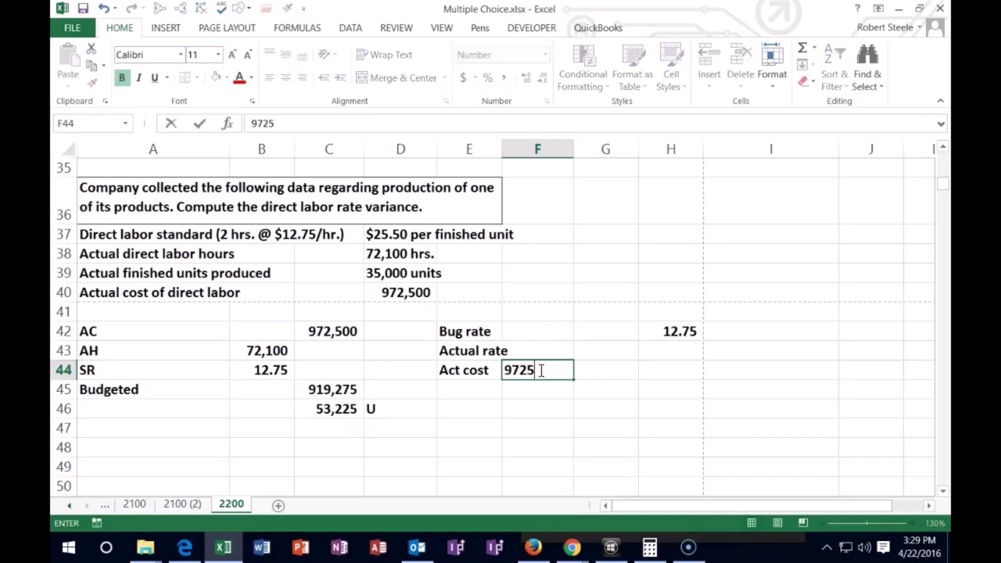
key(Return)
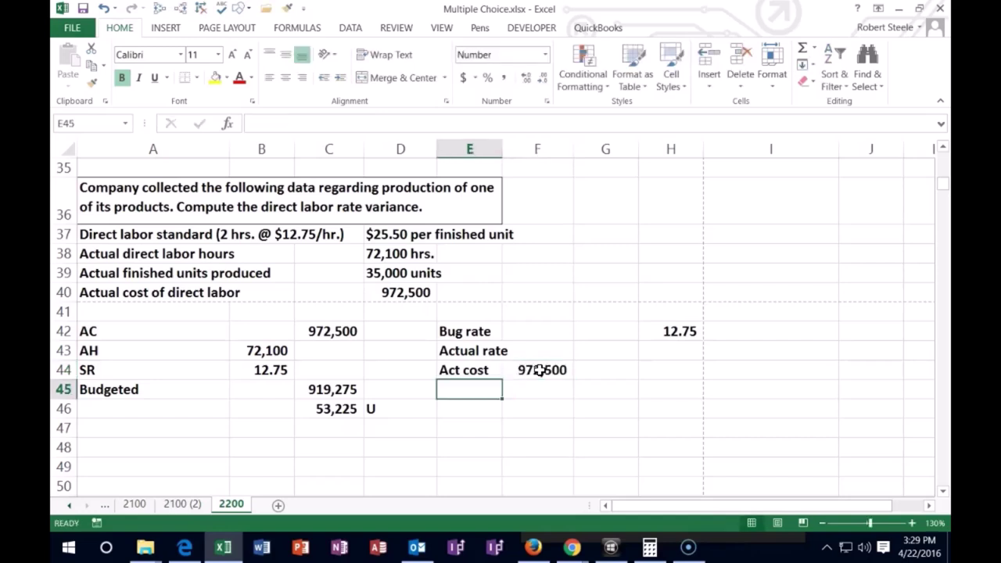
- Label E45 "Act hours" and enter the actual direct labor hours 72,100 in F45
text(Act cu)
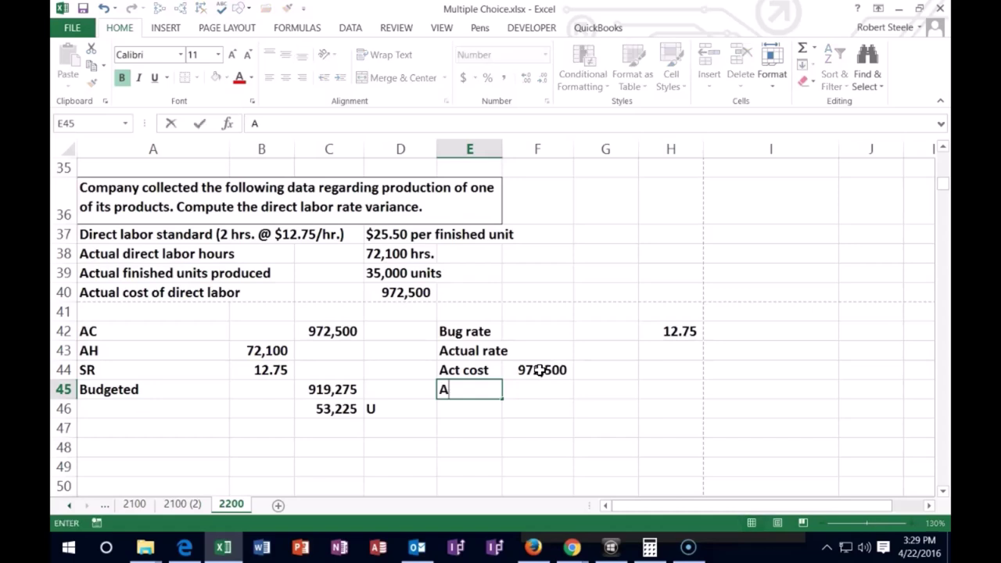
key(BackSpace)
key(BackSpace)
text(hours)
key(Tab)
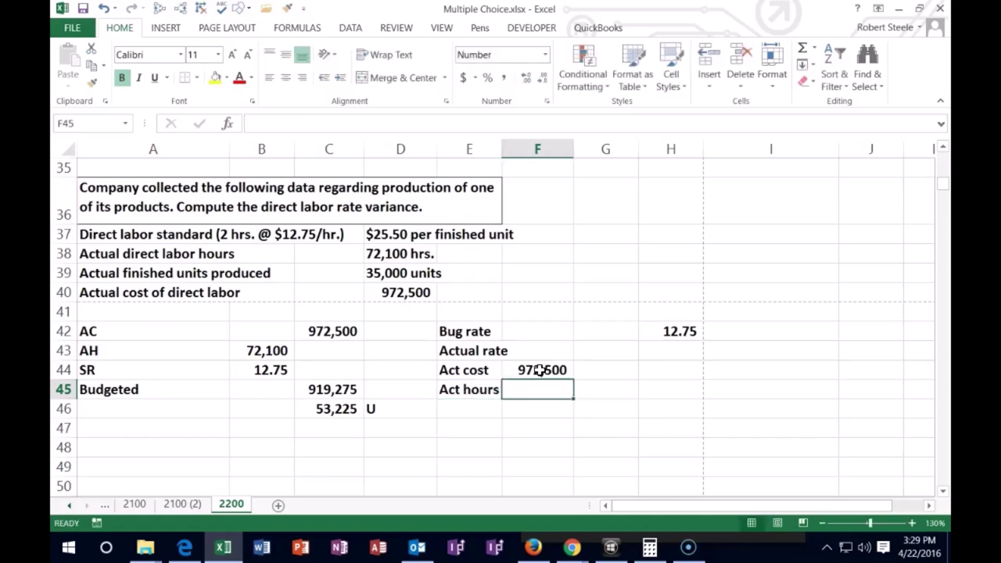
text(7)
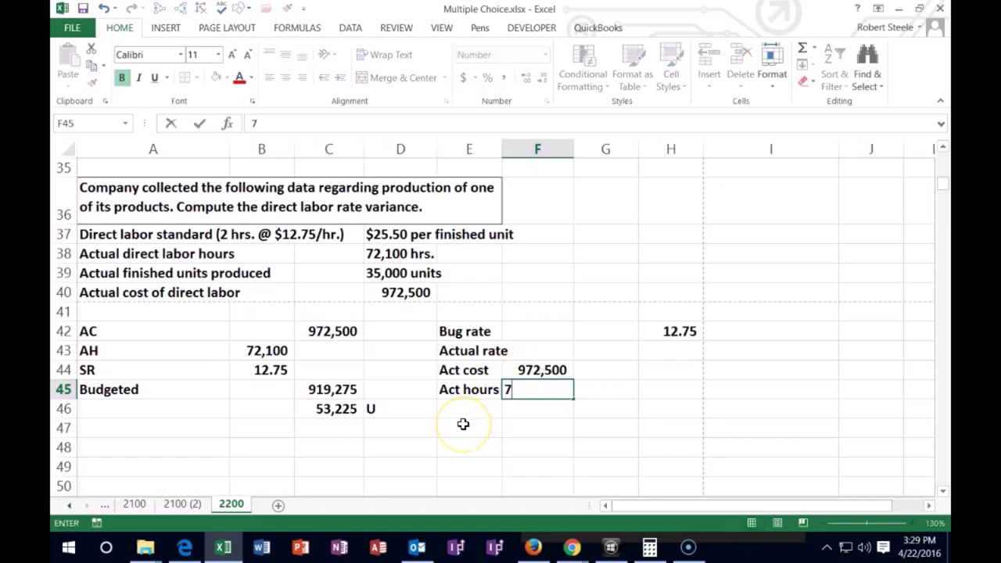
text(2,100)
key(Return)
- Label E46 "Actual rate" and calculate the rate in H46 as actual cost divided by actual hours, =F44/F45
text(A)
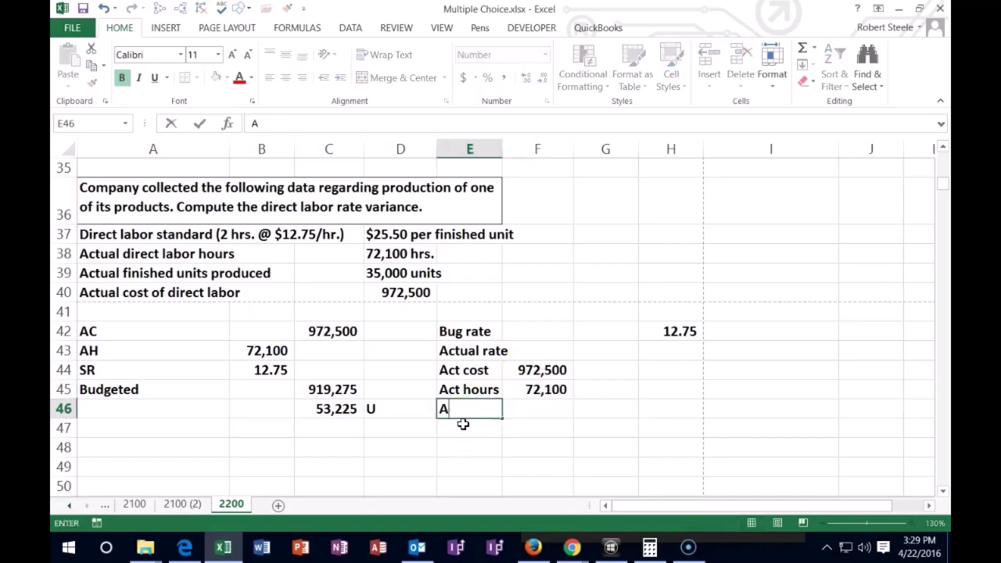
text(ctual rate)
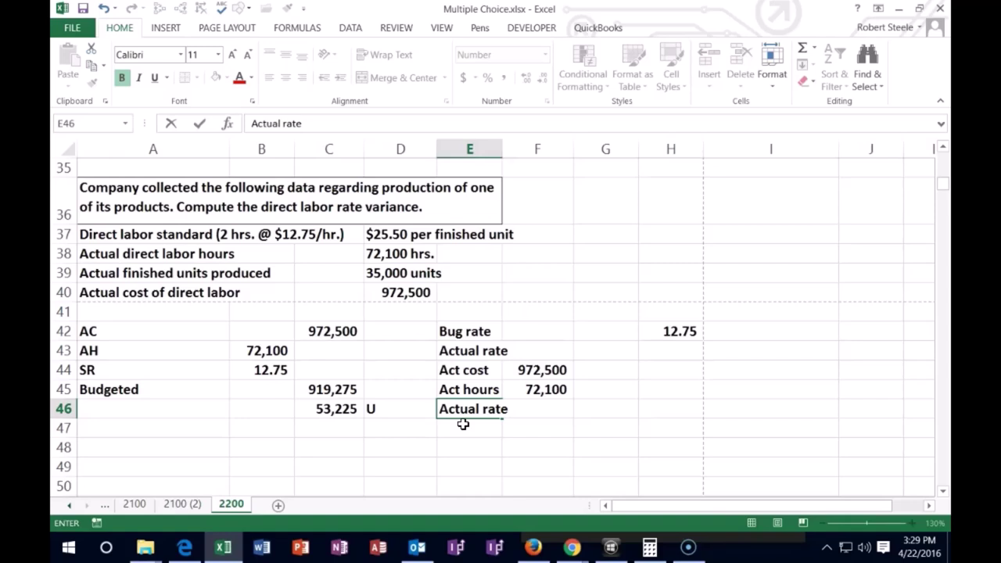
key(Tab)
key(Tab)
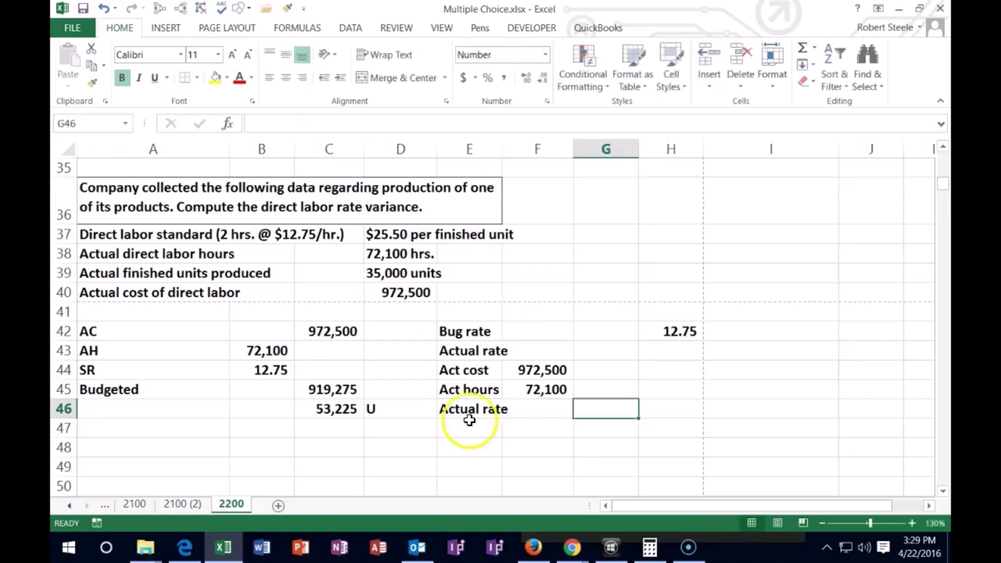
key(Tab)
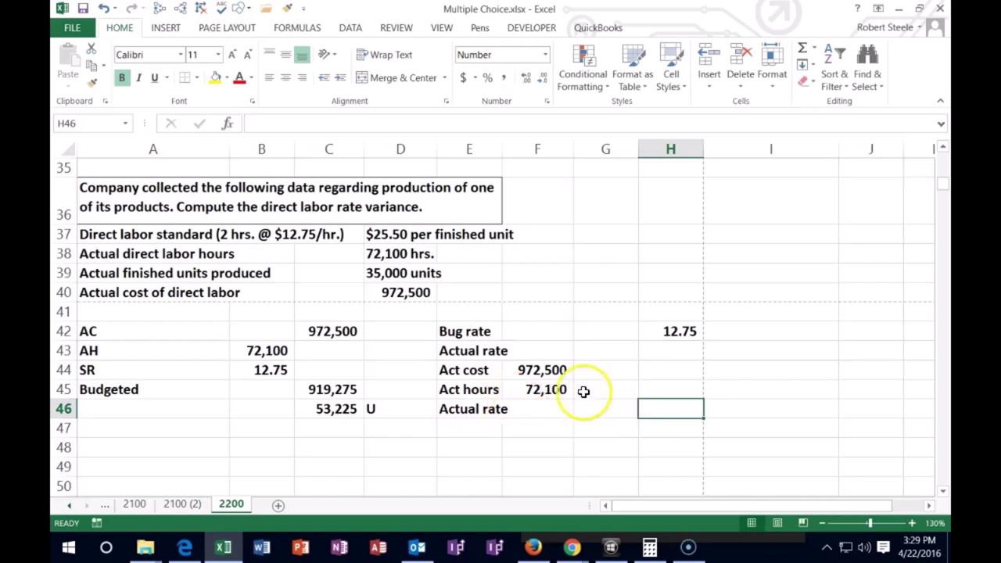
text(=)
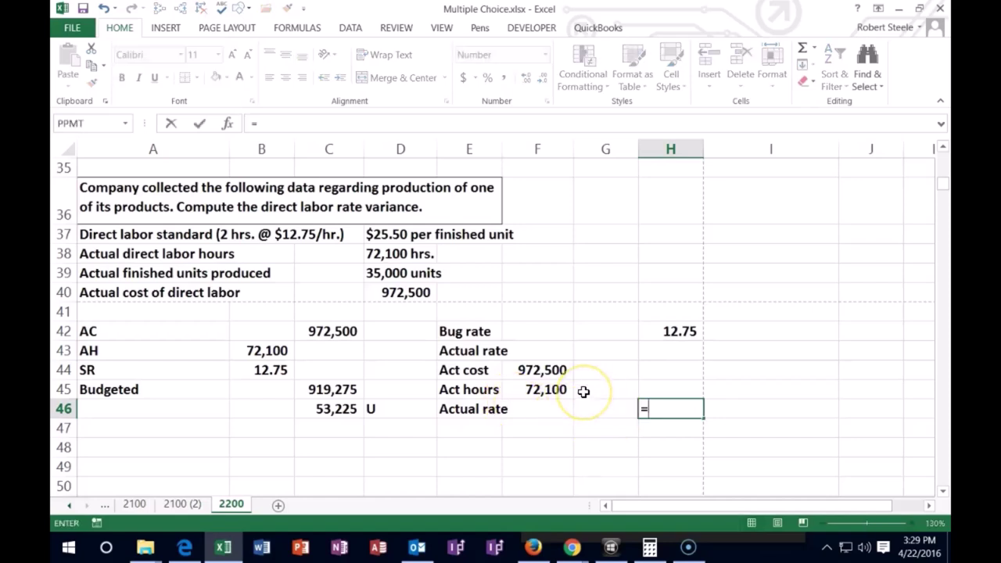
click(532, 370)
text(/)
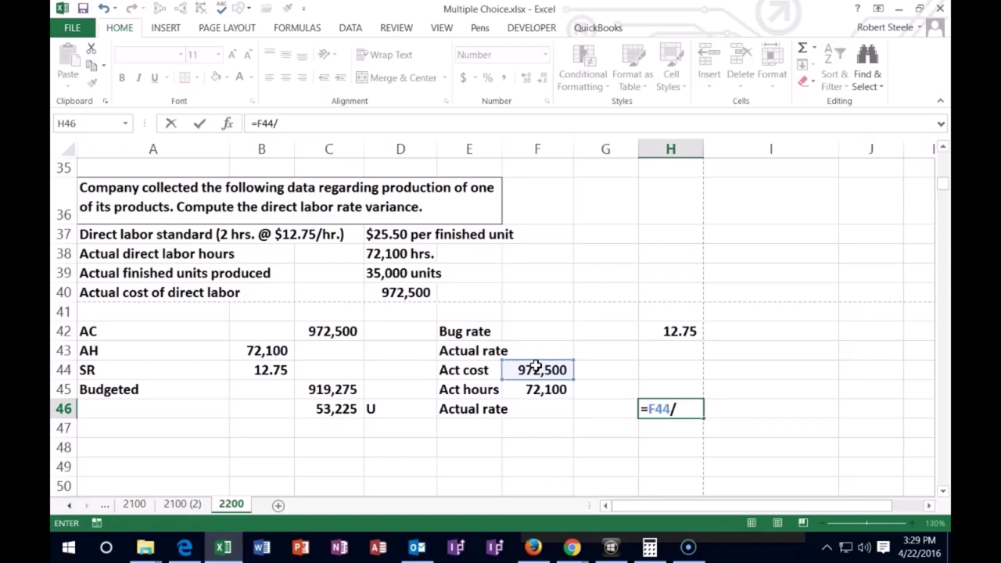
click(534, 389)
key(Return)
key(Up)
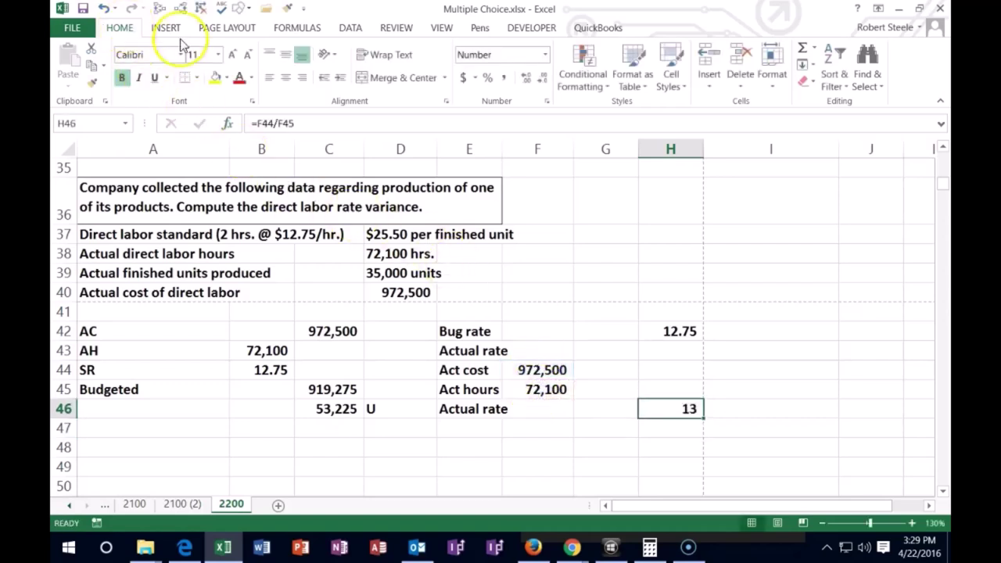
- Format the actual rate in H46 to show two decimal places
click(525, 78)
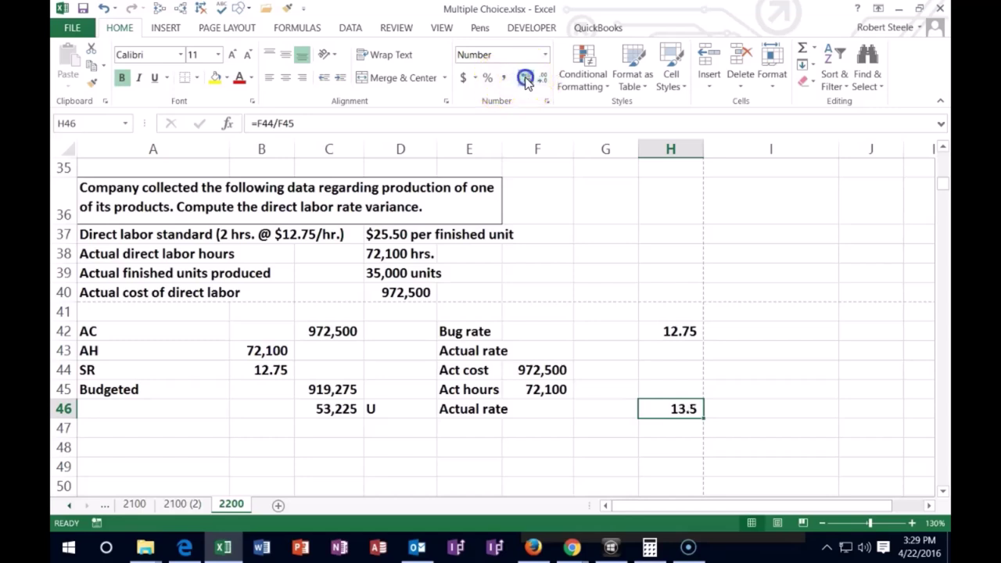
click(525, 79)
click(541, 429)
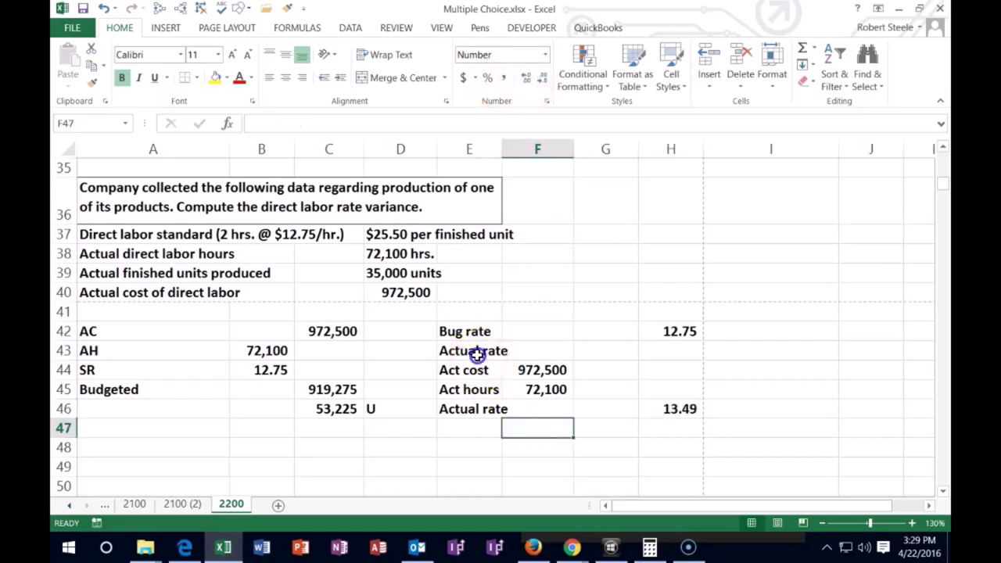
- Add a colon to the heading in E43 so it reads "Actual rate:"
double_click(477, 350)
key(End)
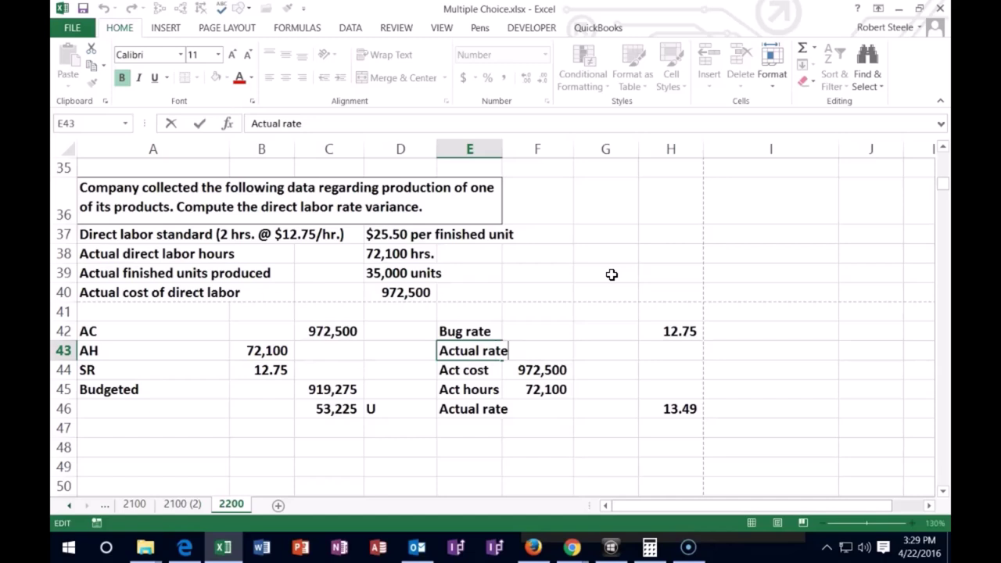
text(:)
key(Return)
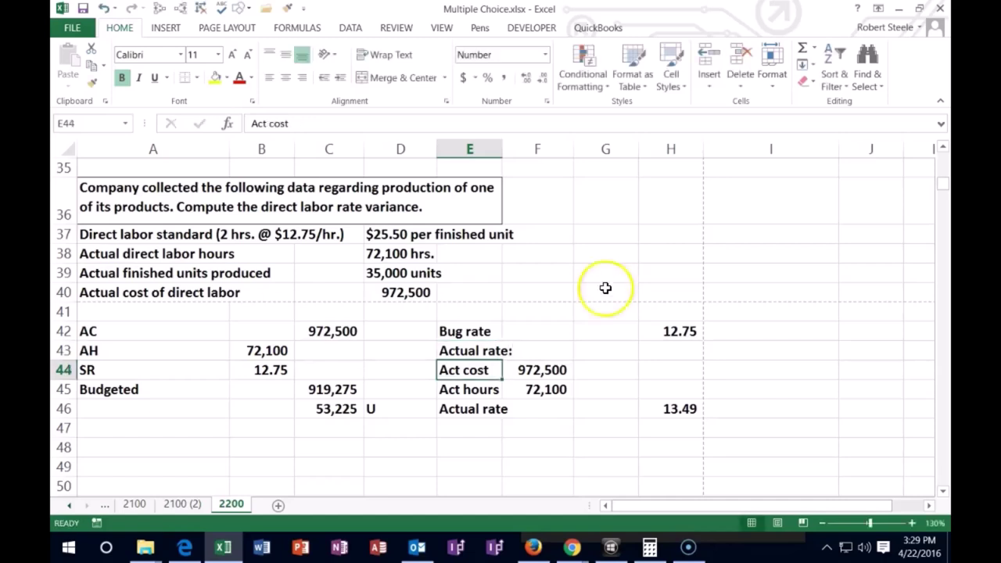
- Indent the labels Act cost, Act hours and Actual rate in E44:E46 by two levels
drag(485, 372, 477, 407)
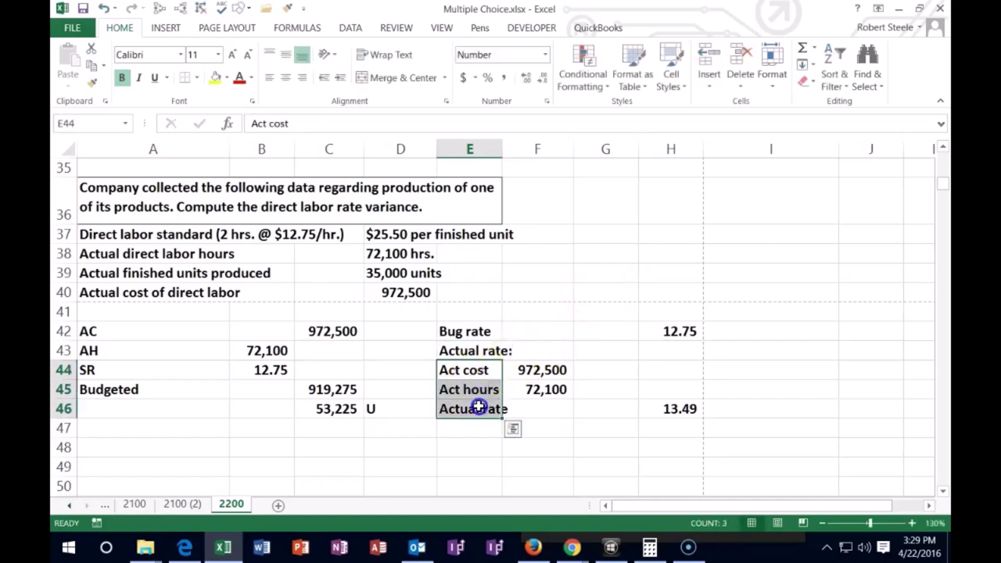
click(341, 79)
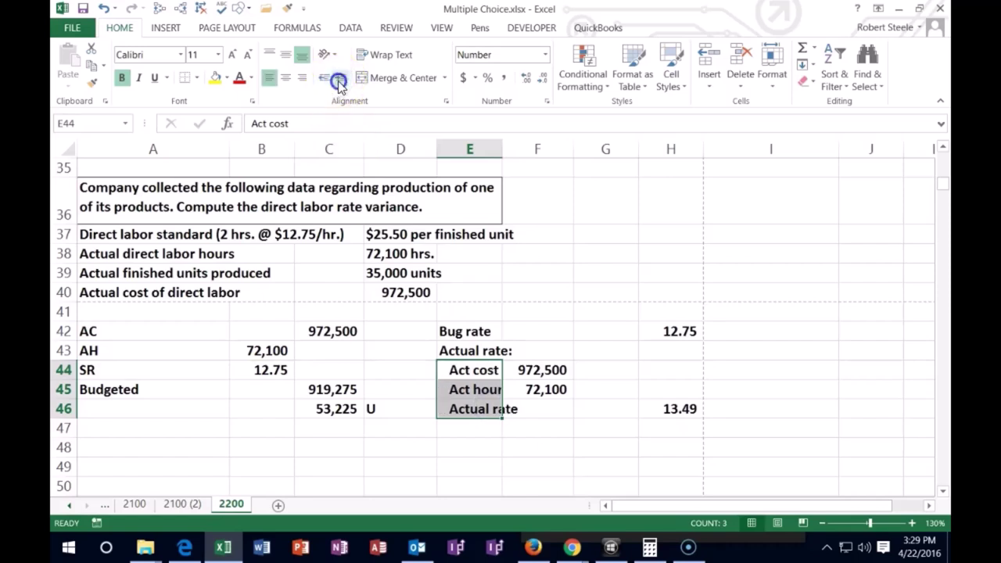
click(340, 80)
- Move the actual cost and hours values from F44:F45 to G44:G45 and indent the Actual rate label in E46 one more level
drag(547, 373, 588, 376)
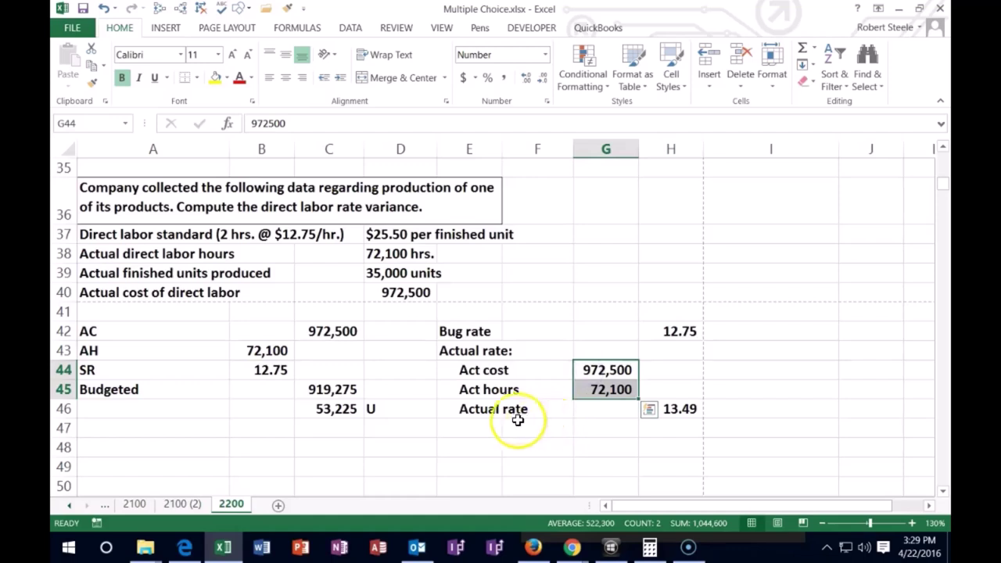
click(487, 409)
click(342, 79)
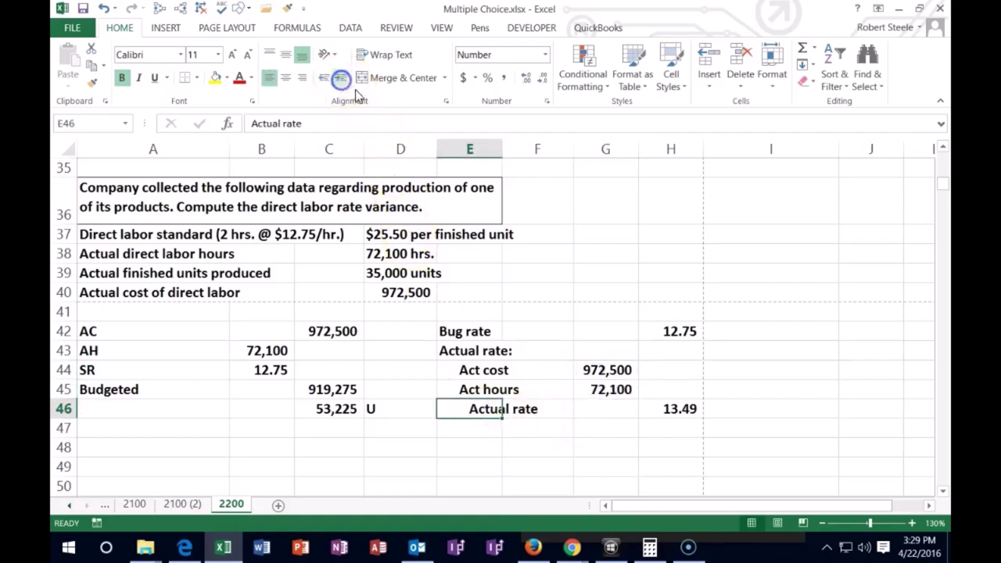
- Calculate the rate difference in H47 as budgeted rate minus actual rate, =H42-H46
click(679, 428)
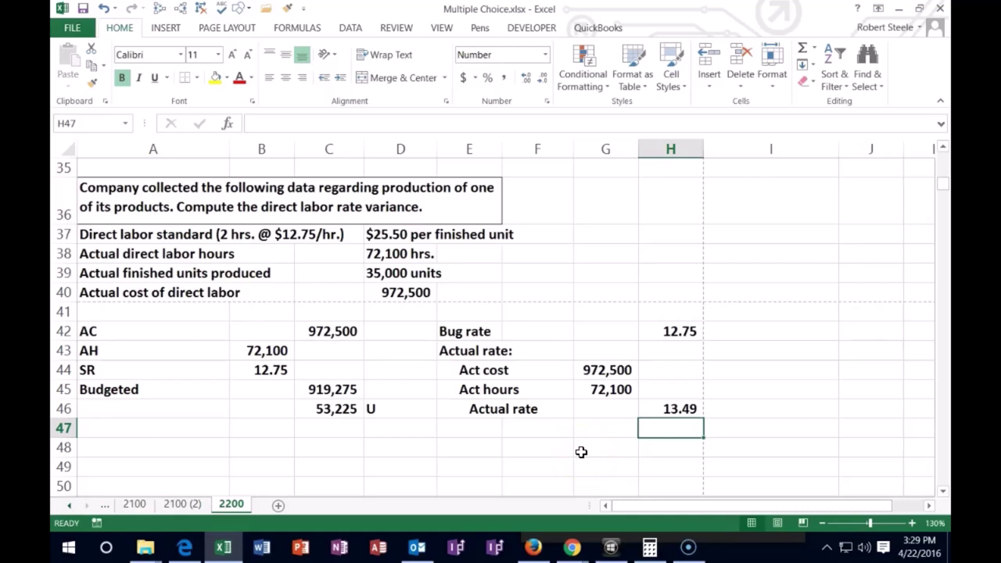
text(=)
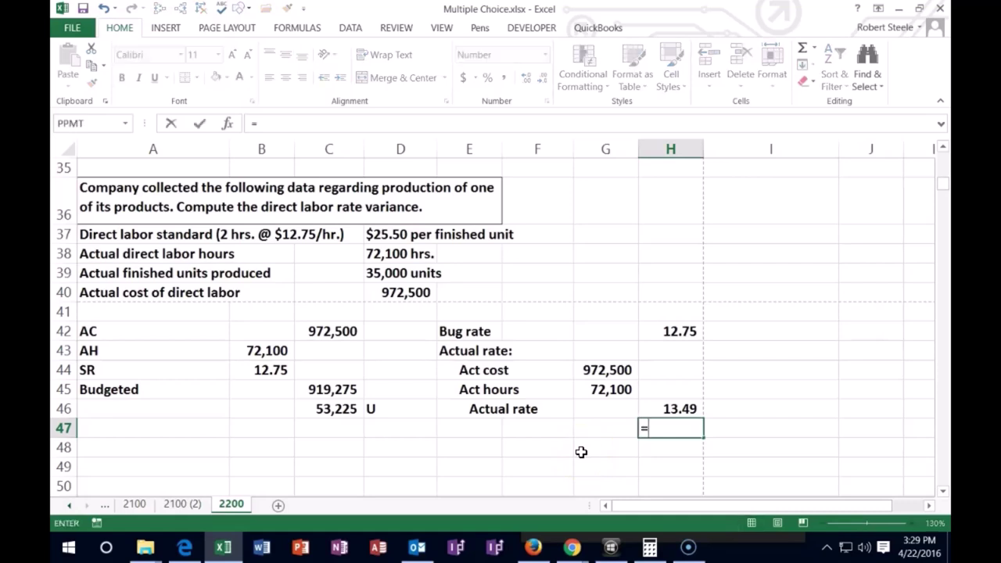
click(650, 333)
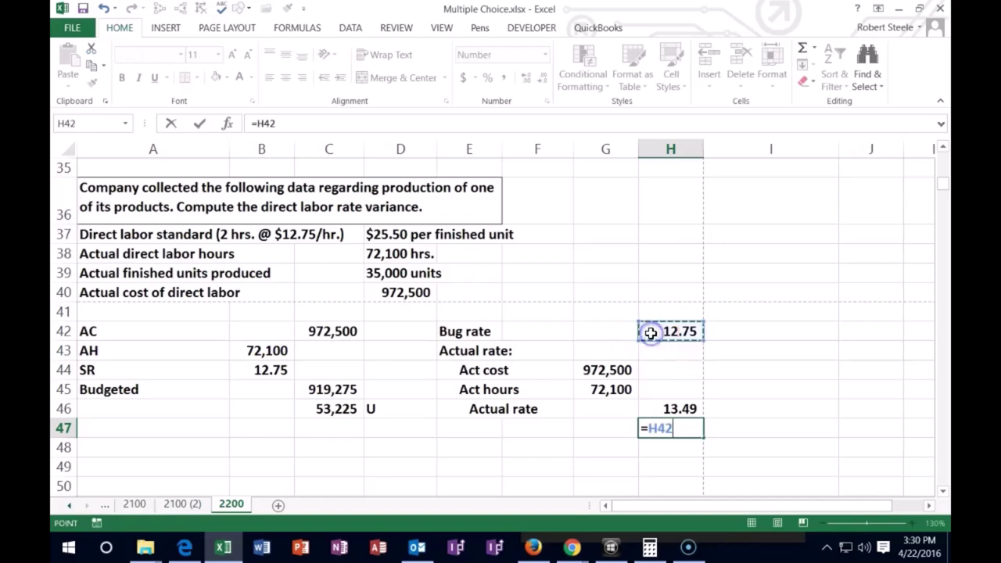
text(-)
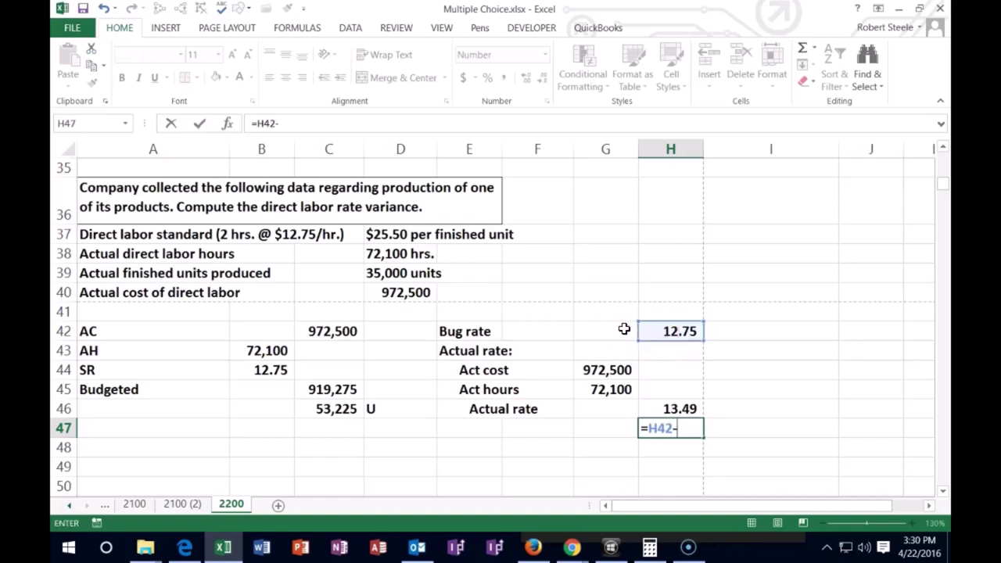
click(663, 406)
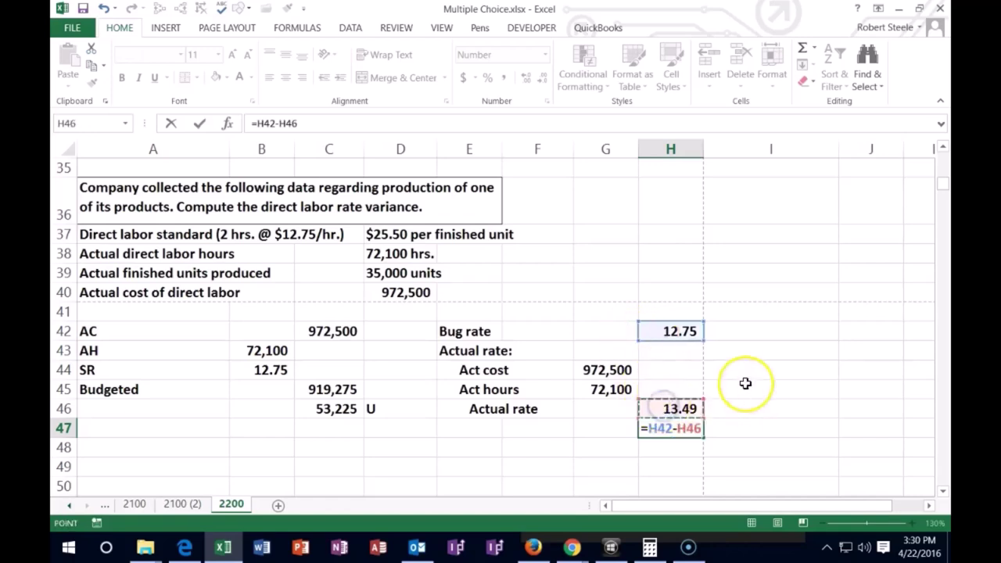
key(Return)
- Format the rate difference in H47 to show two decimal places
key(Up)
click(143, 54)
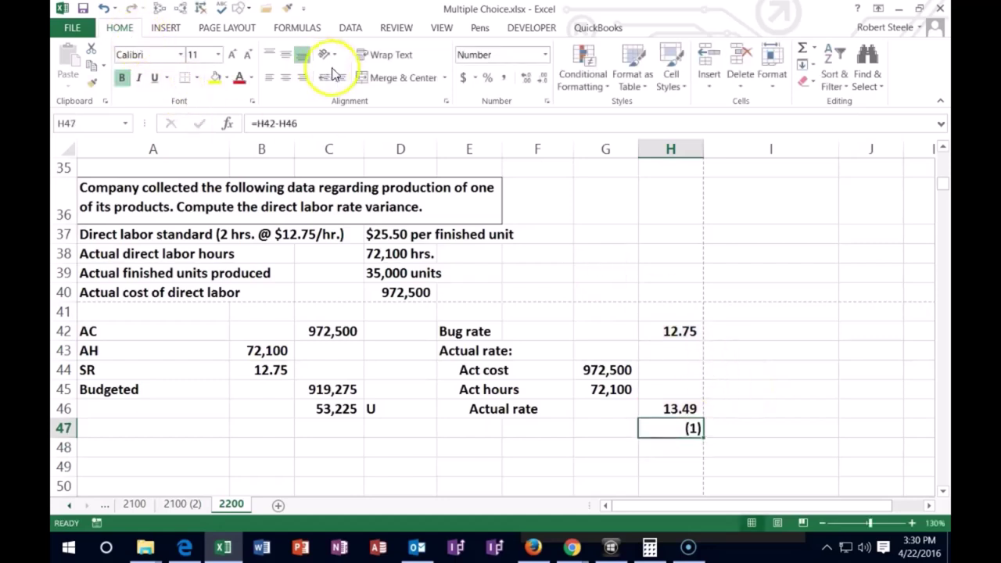
click(525, 81)
click(525, 80)
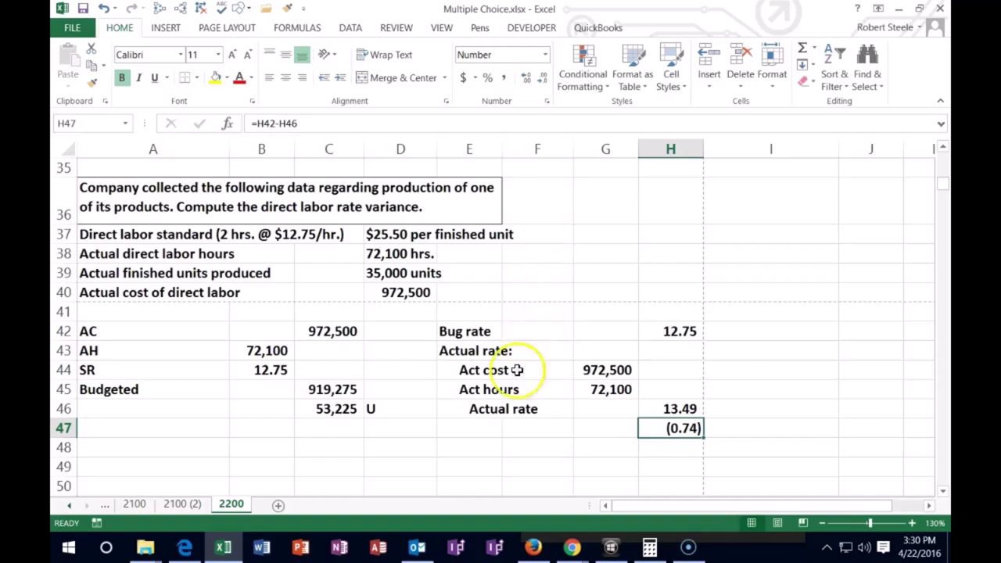
- Label E48 "act hour" and enter the actual direct labor hours 72,100 in H48
click(475, 450)
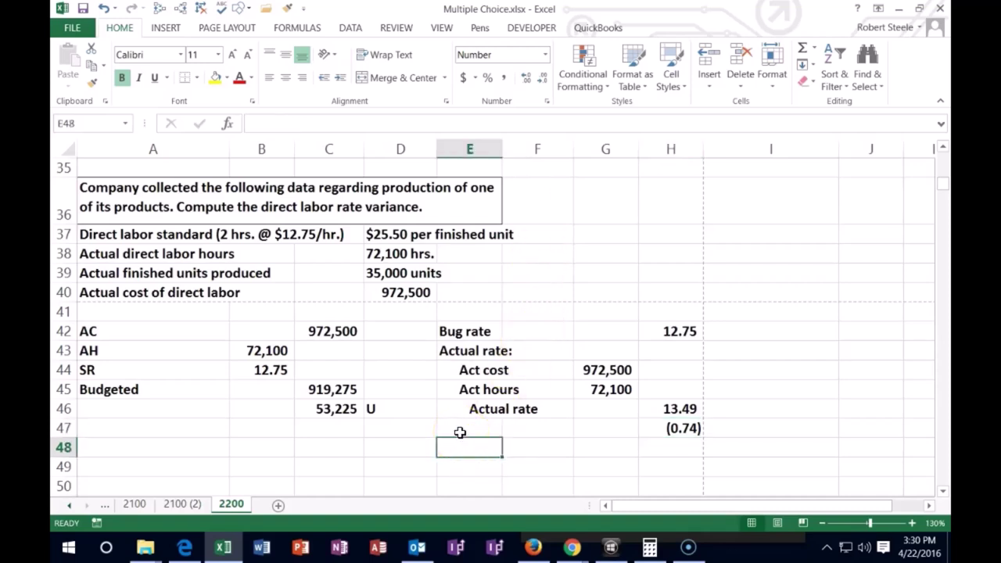
text(act hour)
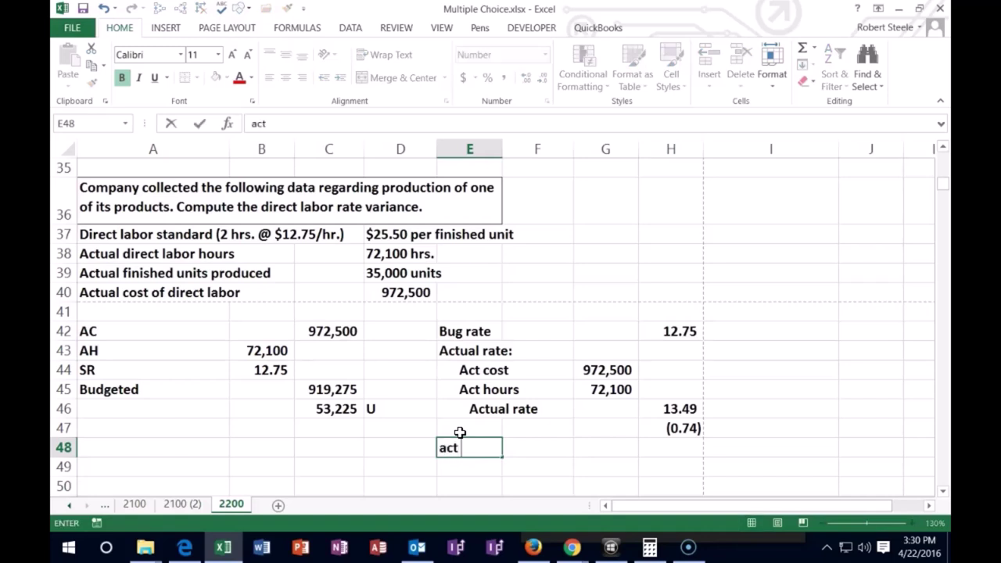
key(Tab)
key(Tab)
key(Tab)
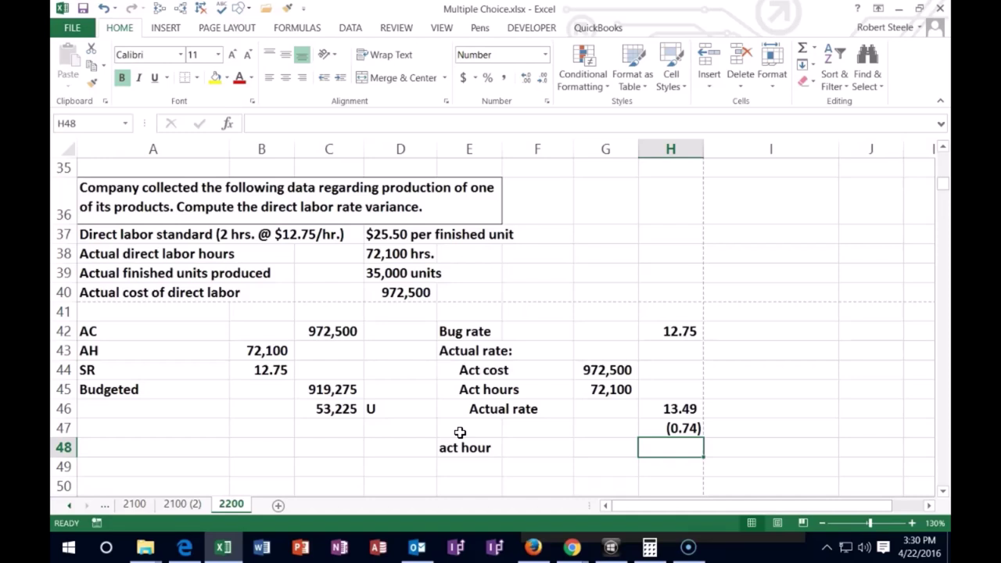
text(7)
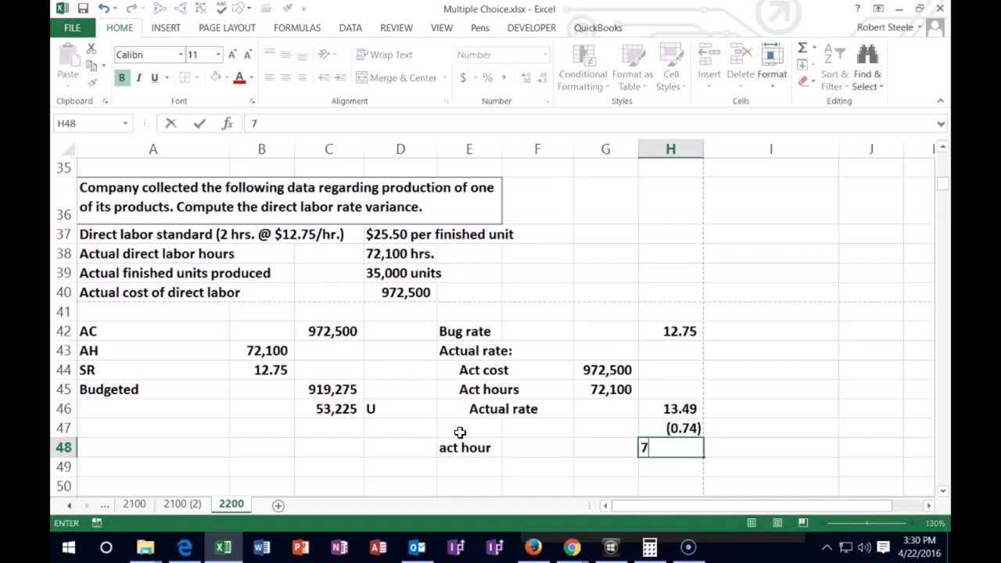
text(2,100)
key(Return)
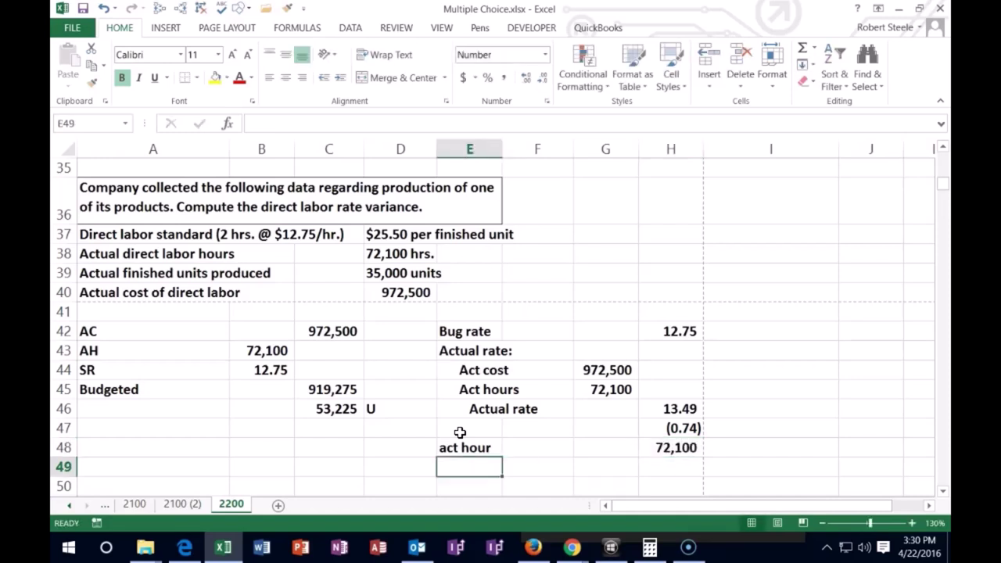
- Calculate the rate variance in H49 as rate difference times actual hours, =H47*H48
key(Tab)
key(Tab)
key(Tab)
text(=)
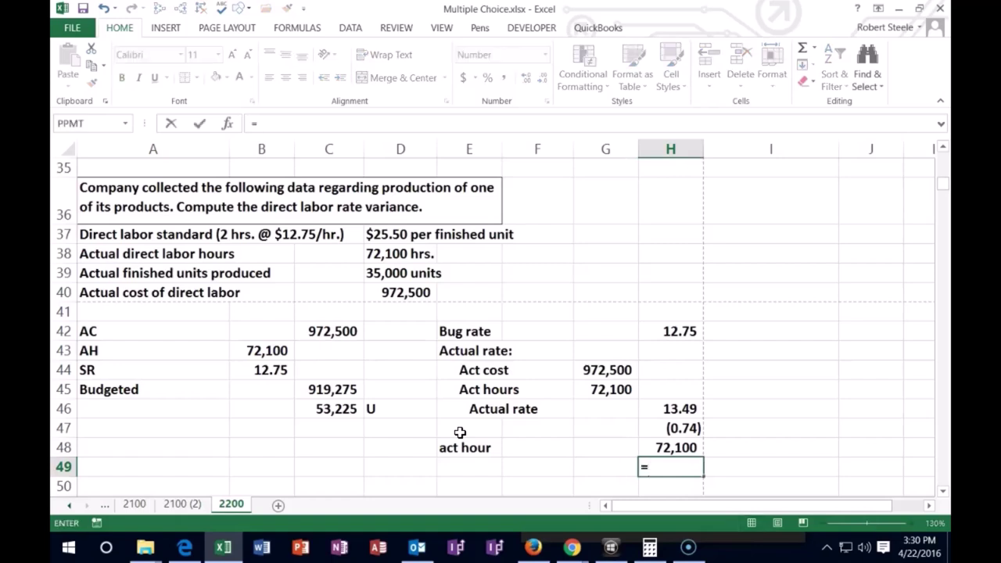
click(657, 427)
text(*)
click(654, 447)
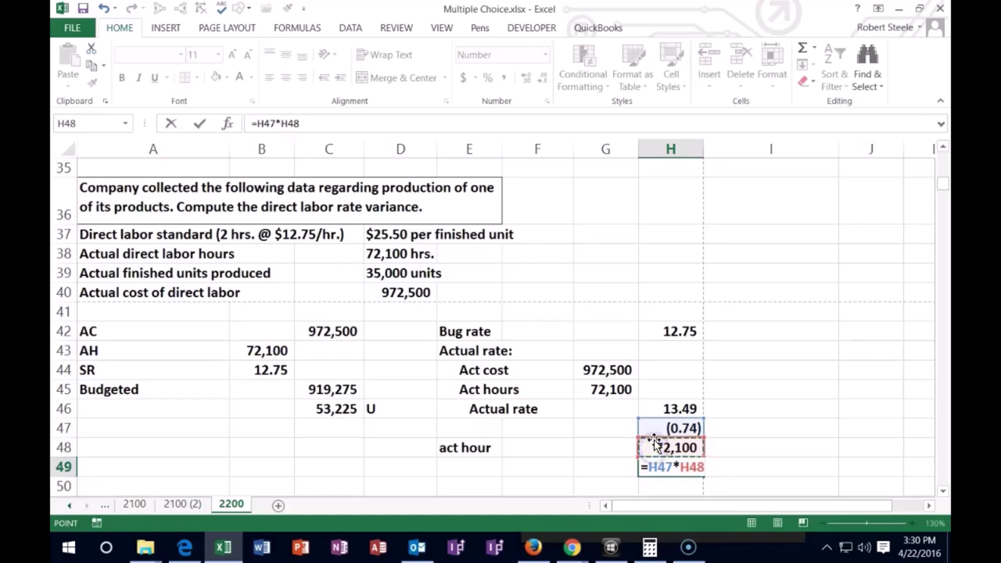
key(Return)
- Fill the variance results in H49 and C46 with green to highlight the matching answers
right_click(656, 467)
click(724, 510)
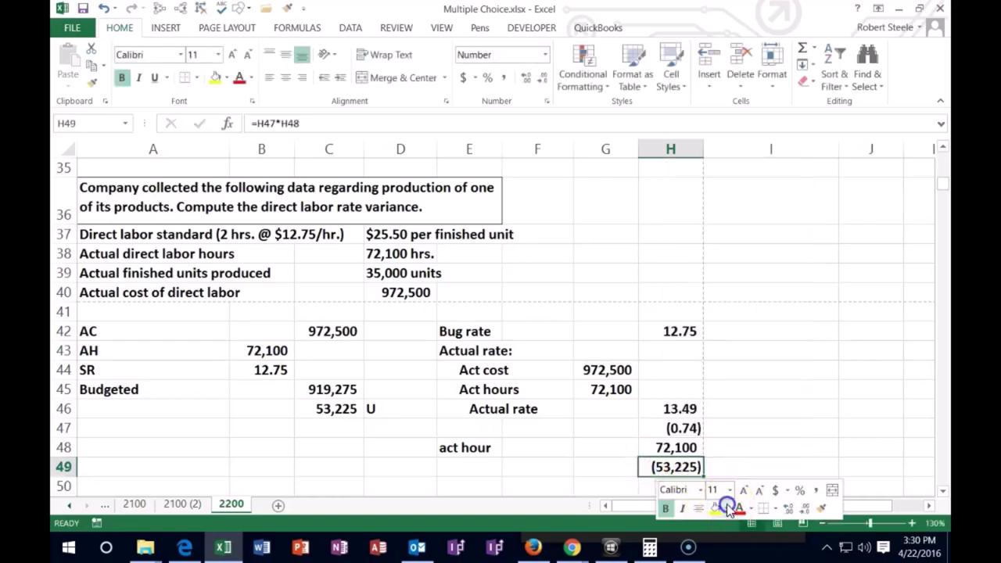
click(764, 425)
click(335, 409)
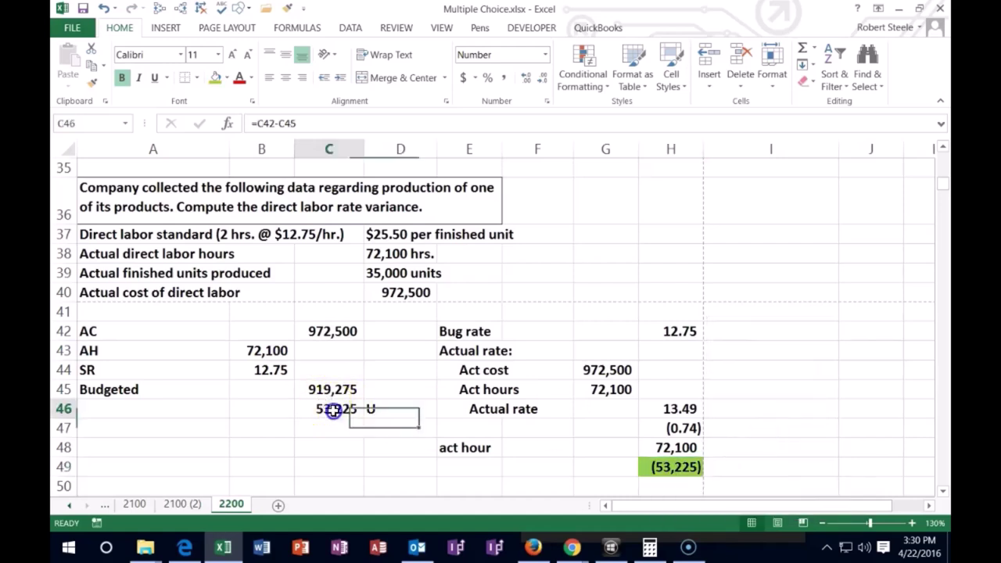
right_click(333, 409)
click(395, 458)
click(559, 429)
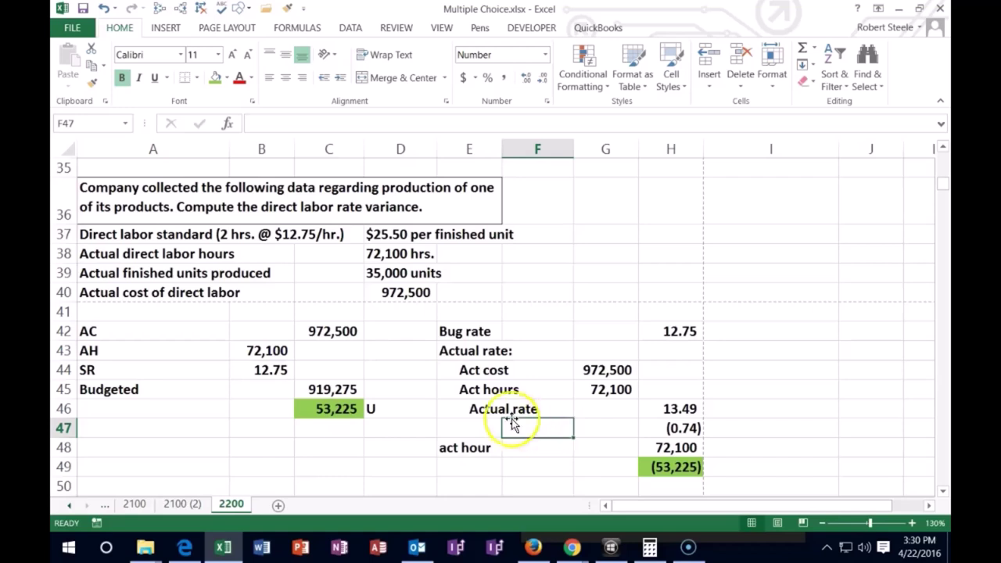
click(334, 417)
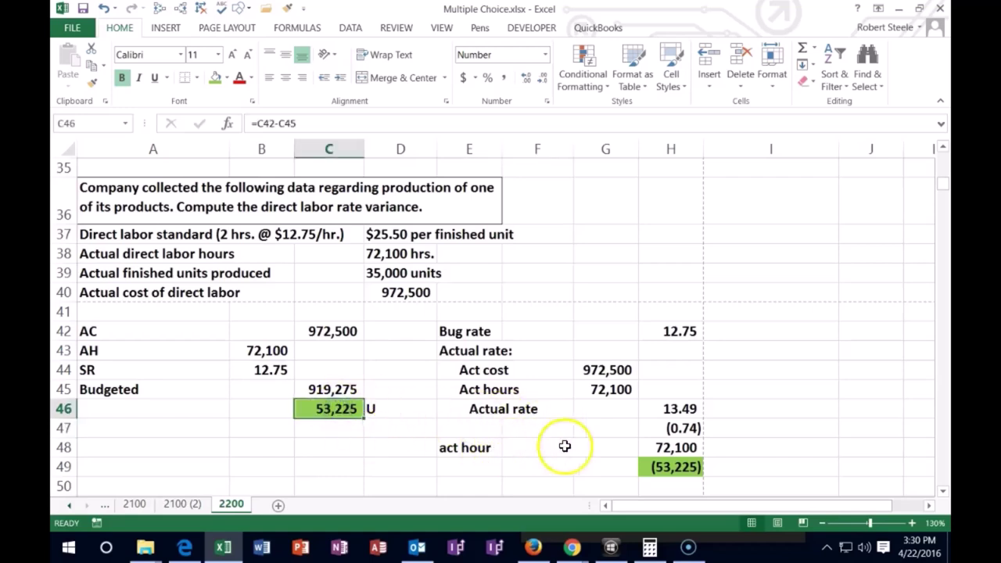
click(650, 466)
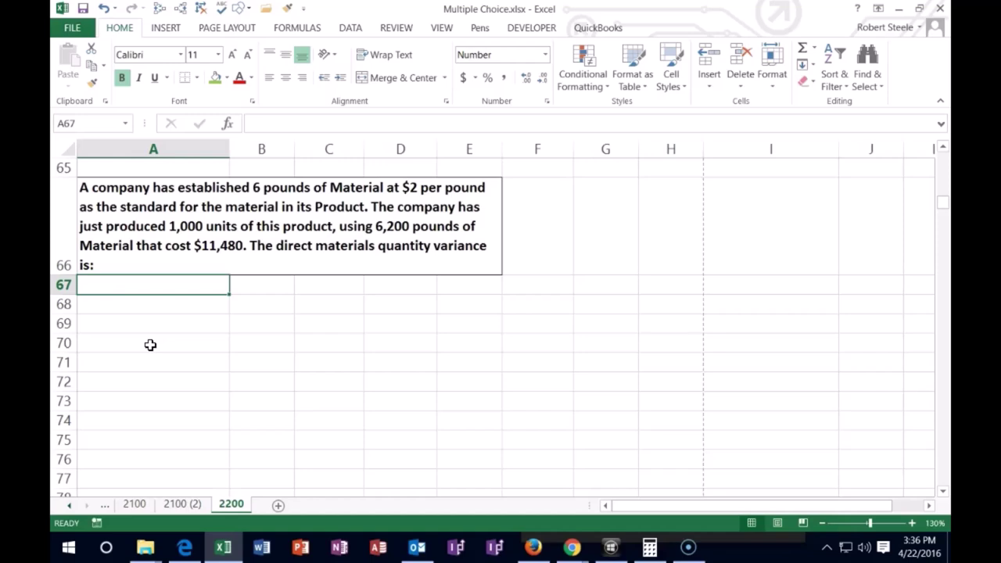
- For the direct materials quantity variance problem, label A68 "Act quant" and enter the actual quantity 6,200 in D68
key(Down)
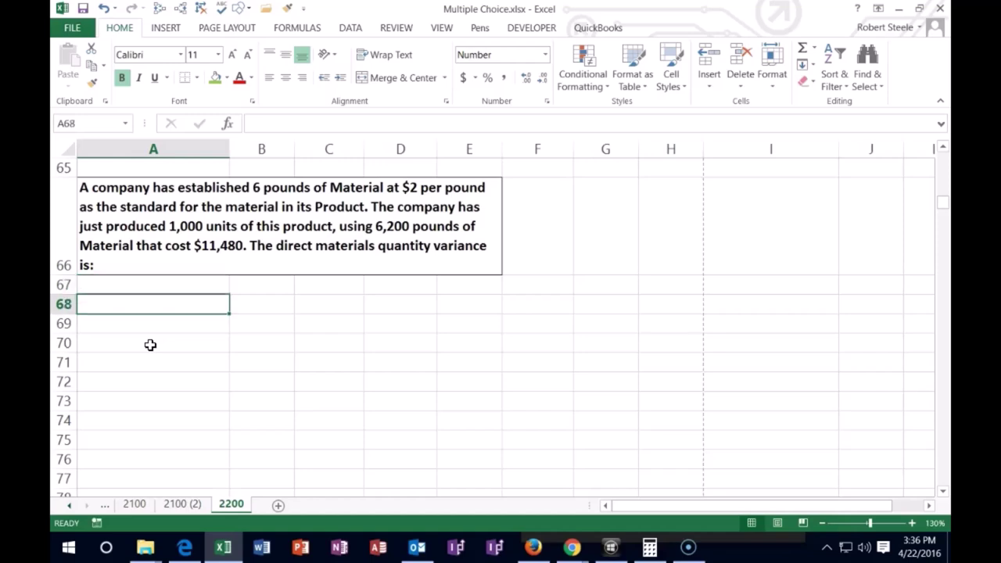
text(Act )
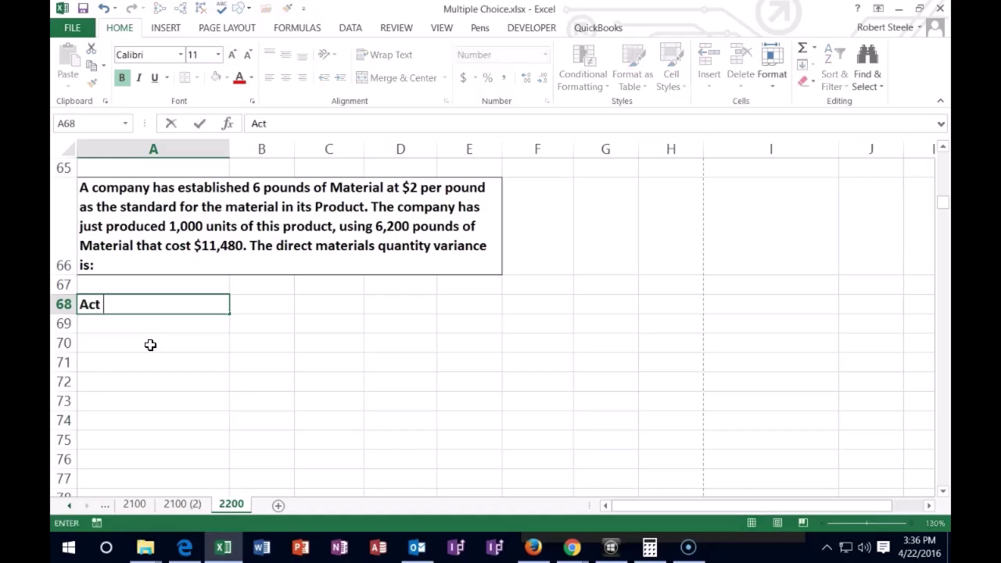
text(quant)
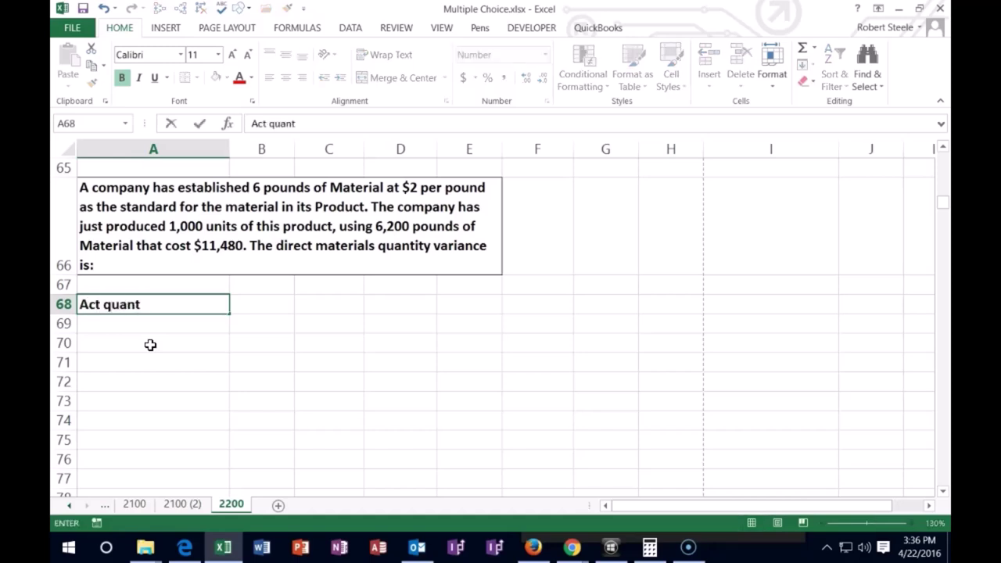
key(Tab)
key(Tab)
key(Tab)
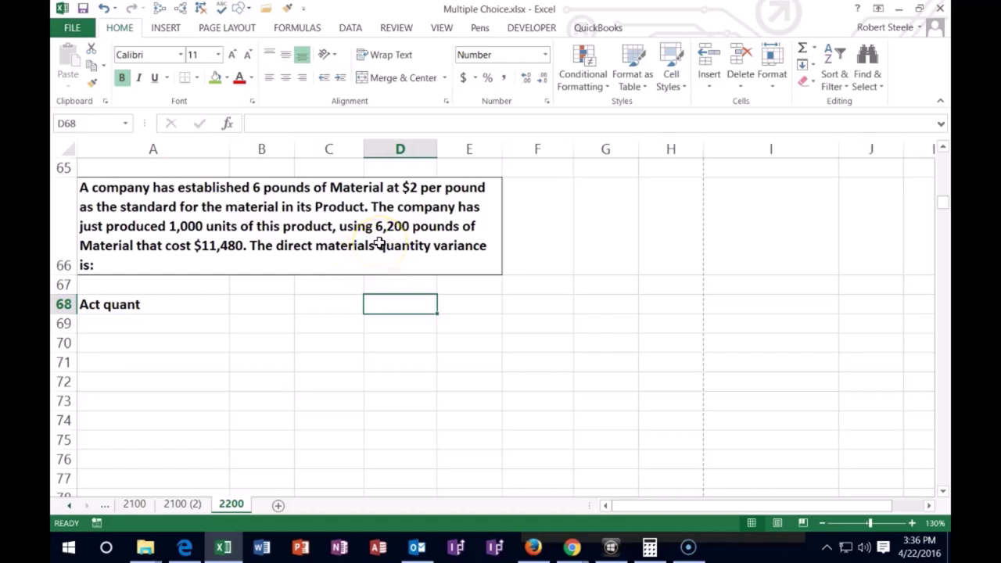
text(6,20)
text(0)
key(Return)
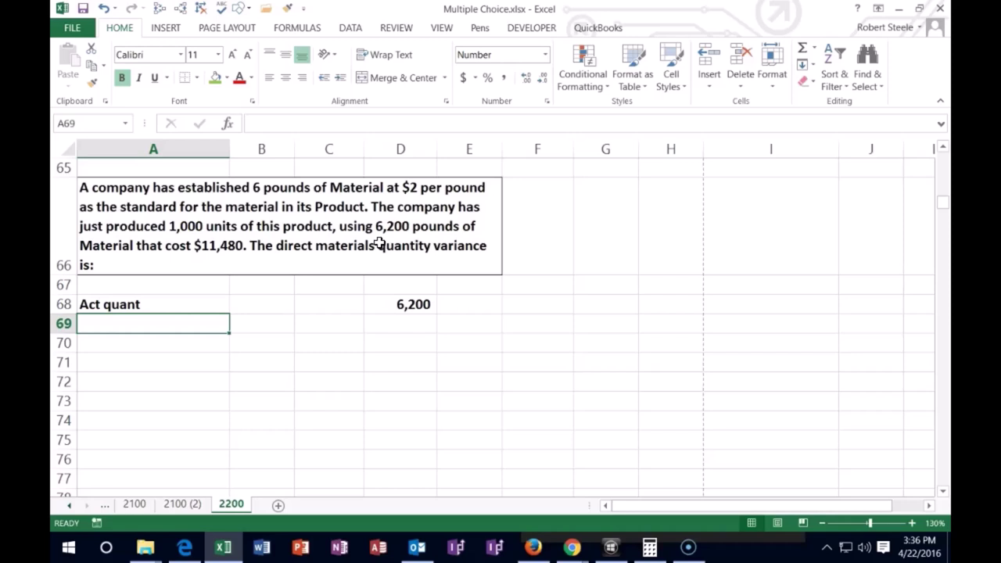
- Label A69 "Budge Quant:" below the actual quantity label
text(Bu)
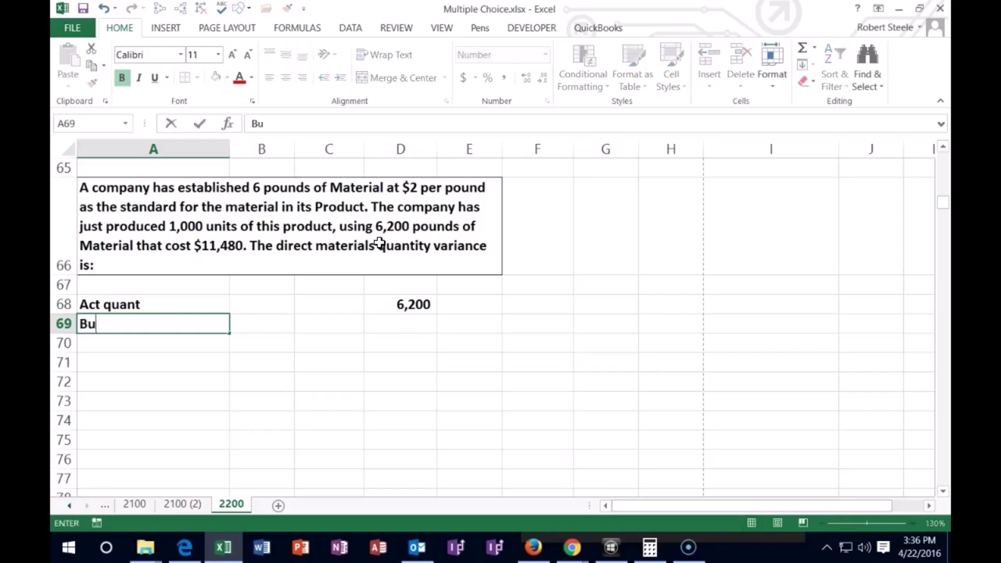
text(dge Quant:)
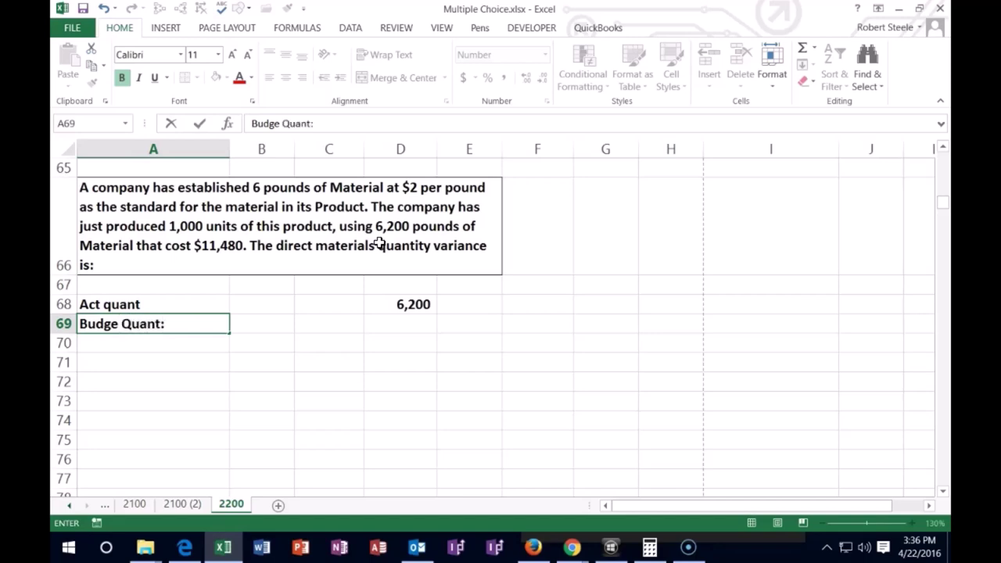
key(Return)
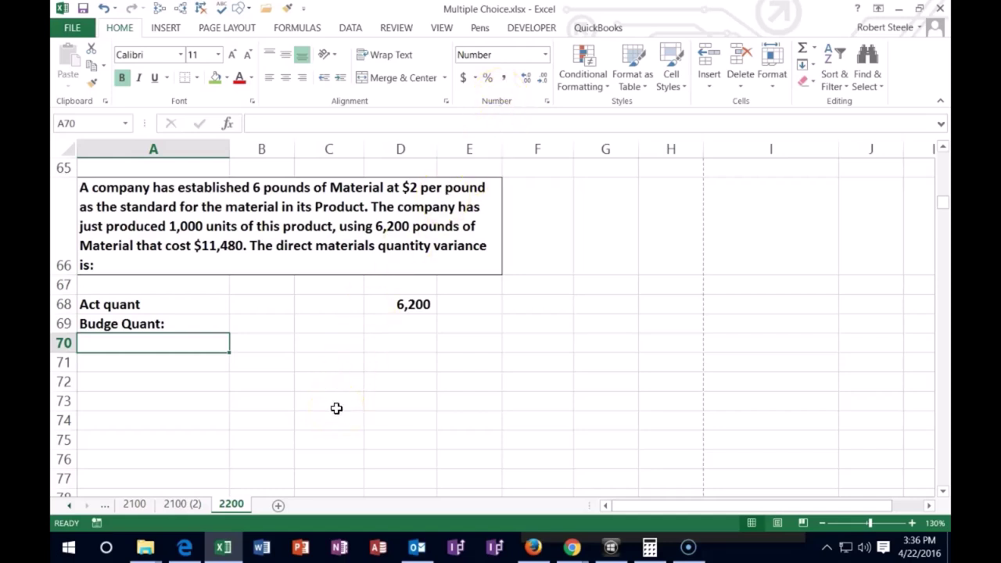
- Label A70 "Pound per unit" and enter the standard of 6 pounds in B70
text(Pound per unt)
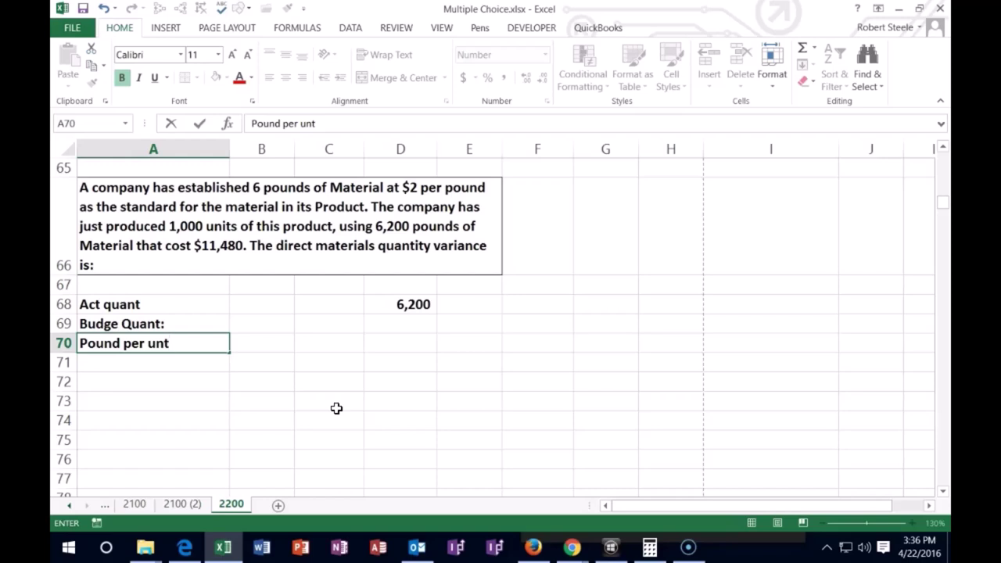
key(BackSpace)
text(it)
key(Tab)
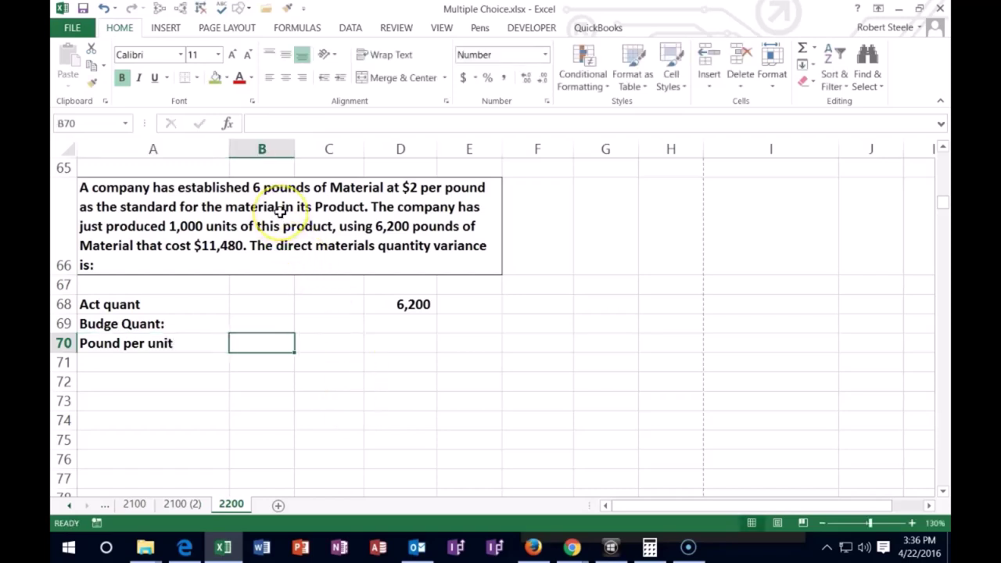
text(6)
key(Return)
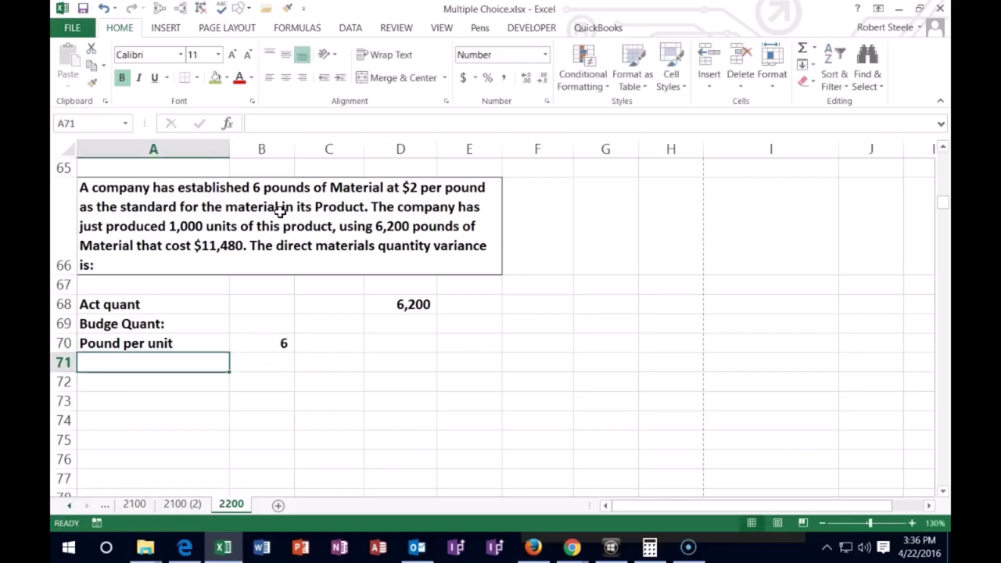
- Label A71 "# of units" and enter 1,000 as the units produced in B71
text(# of units)
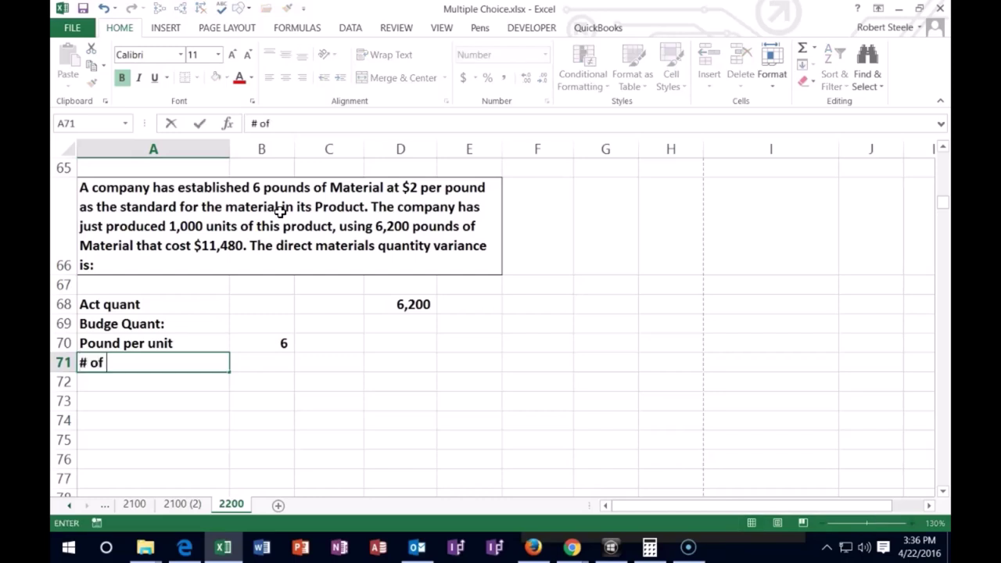
key(Tab)
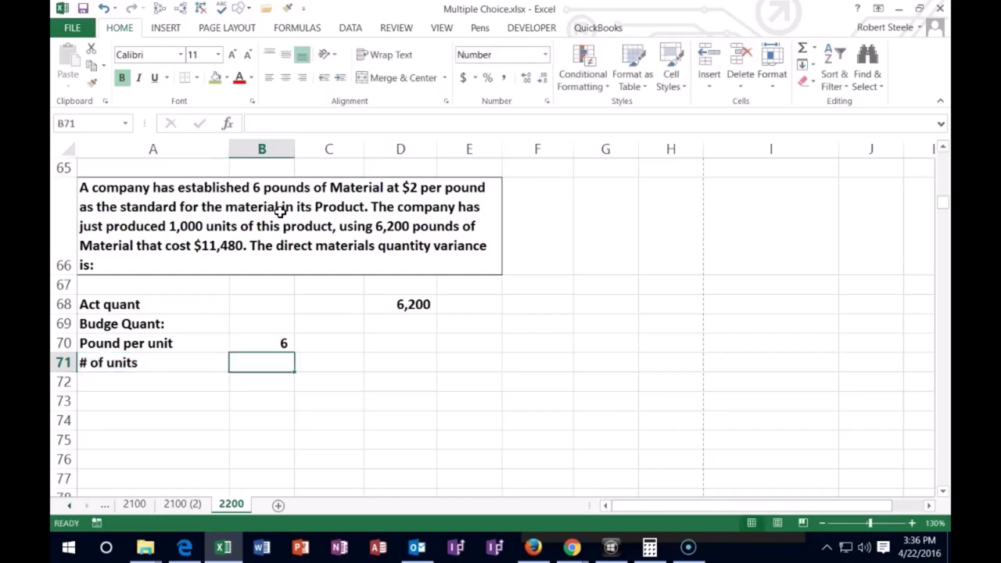
text(1,000)
key(Return)
- Calculate the budgeted quantity in D72 as pounds per unit times number of units, =B70*B71
key(Right)
key(Right)
key(Right)
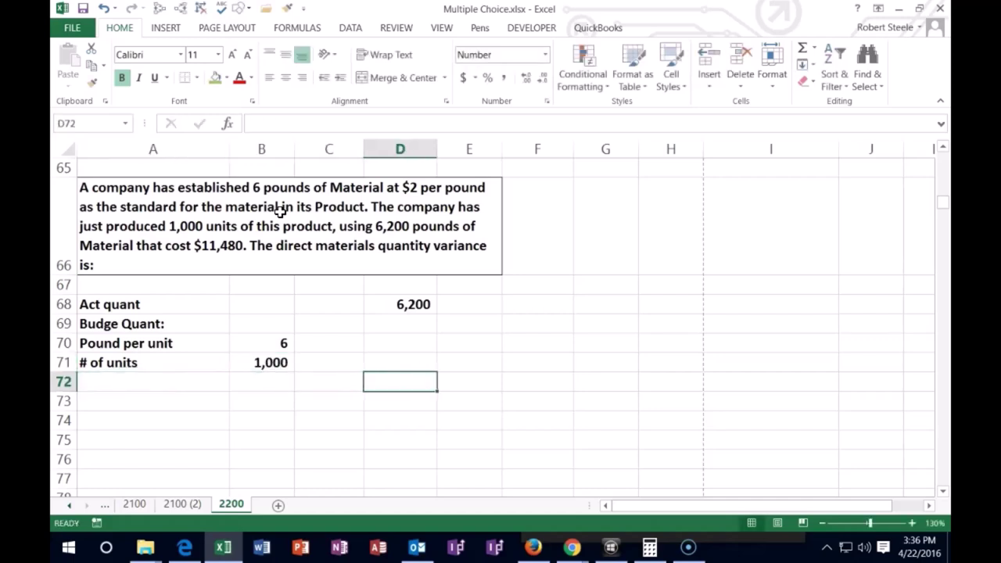
text(=)
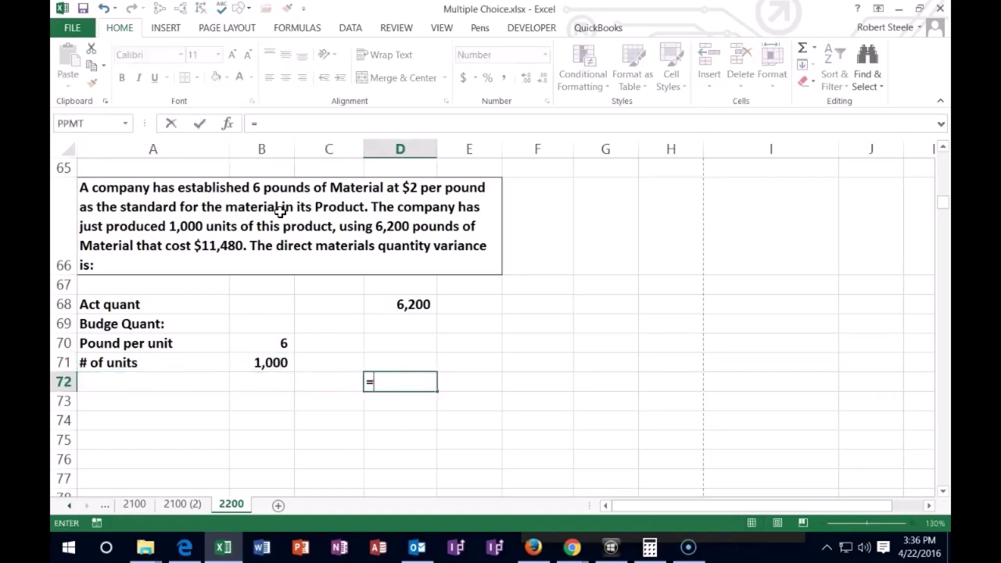
click(284, 346)
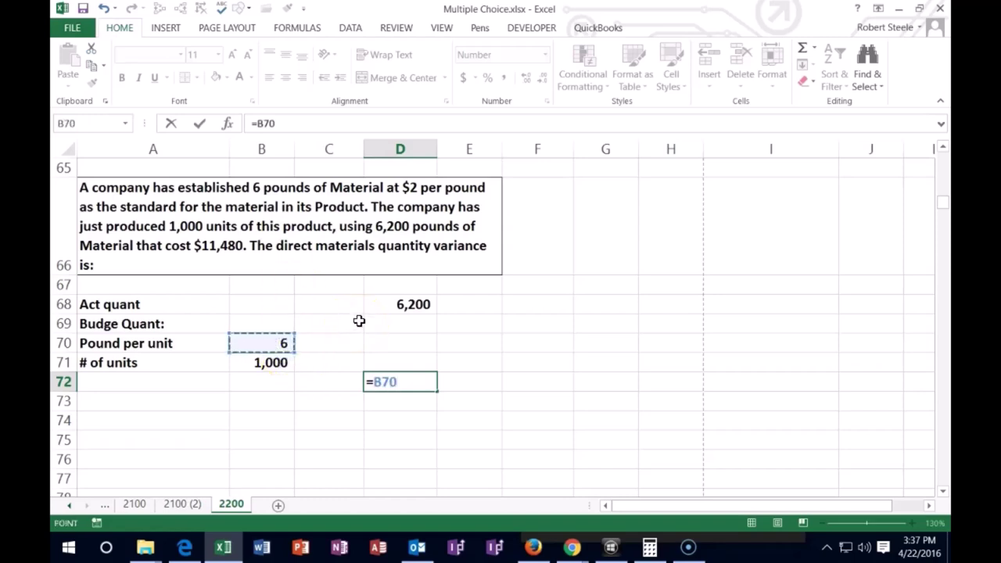
text(*)
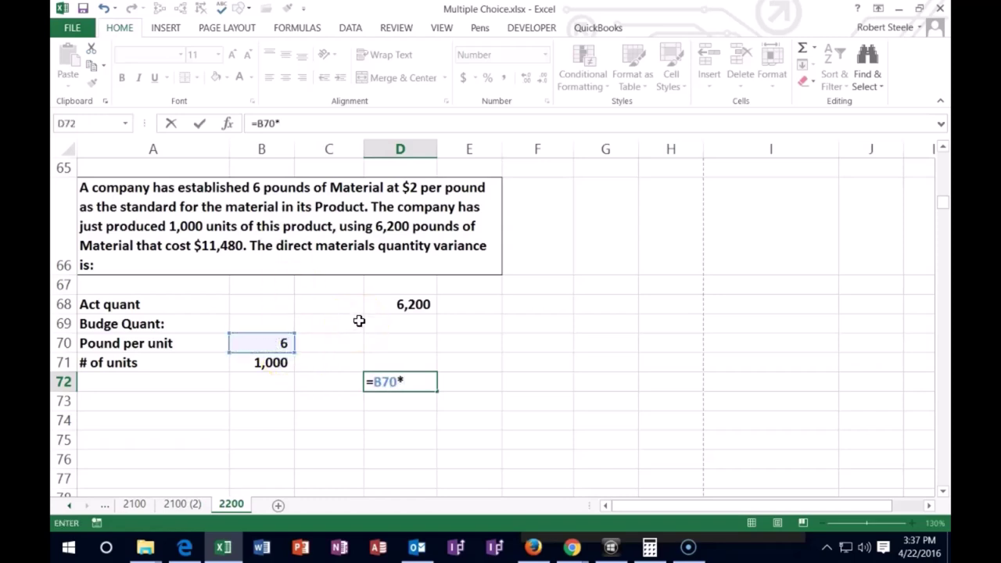
click(285, 356)
key(Return)
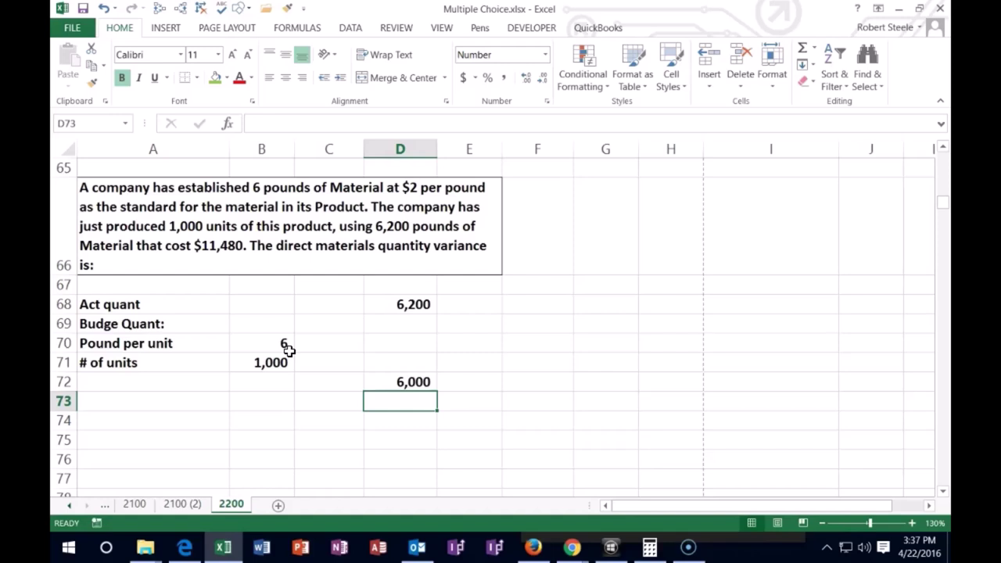
- Label A72 "Budge Quant" without a trailing colon, beside the budgeted quantity result
click(168, 381)
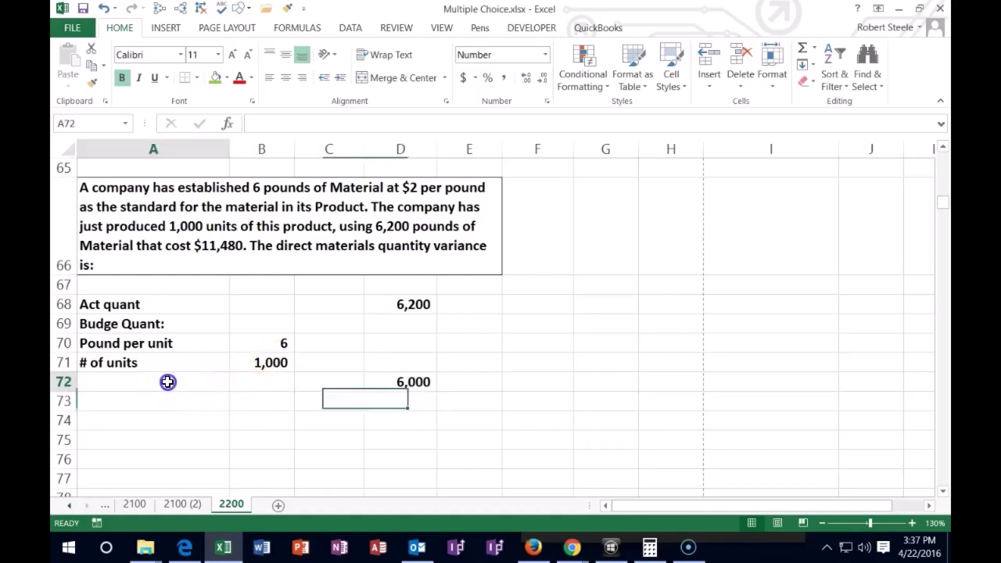
text(Budge Quant:)
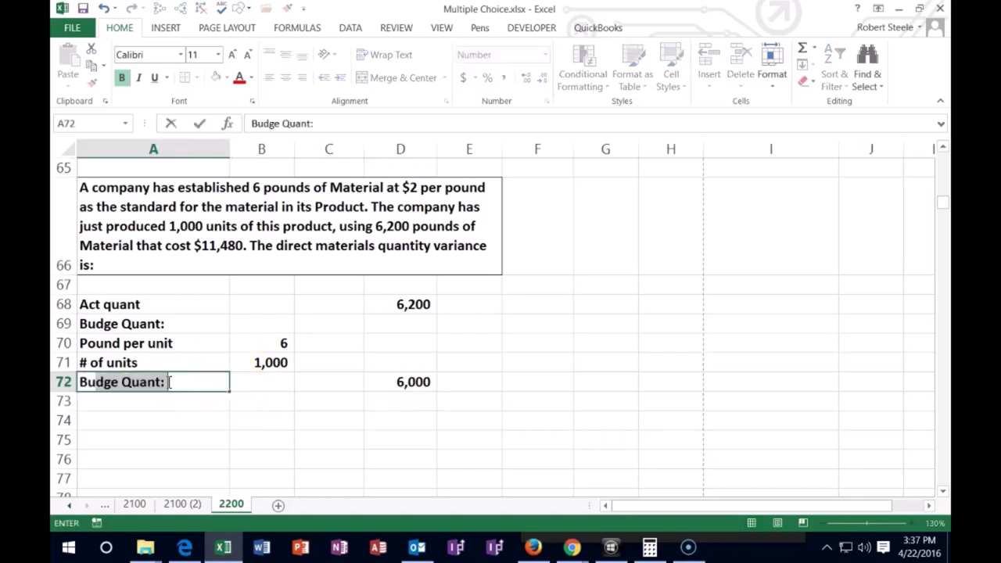
click(168, 382)
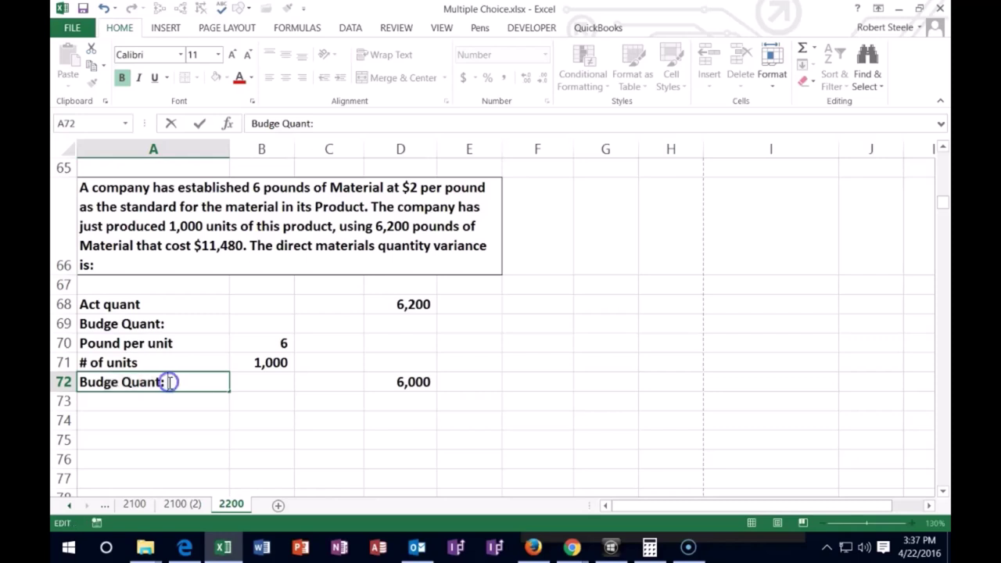
key(Return)
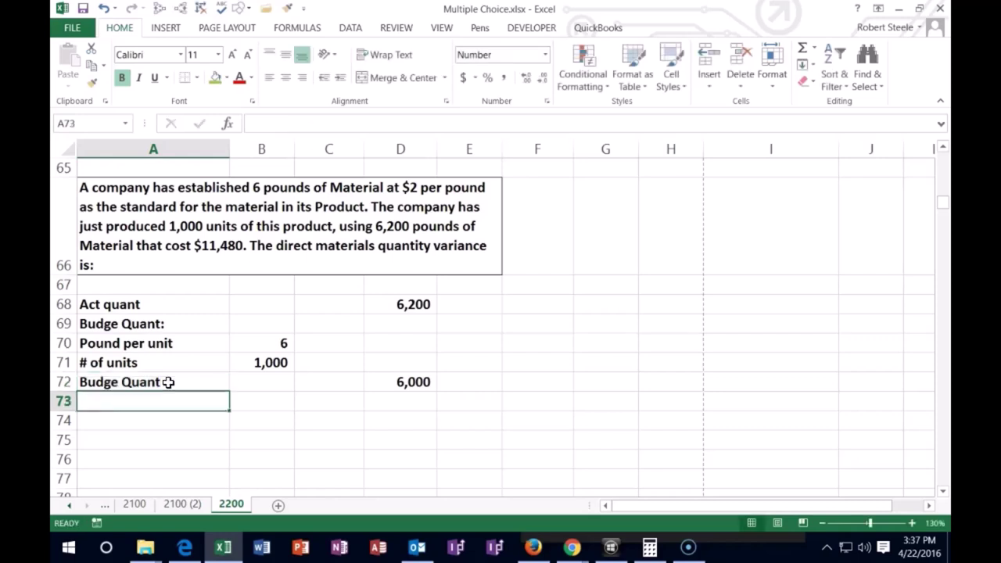
- Indent the labels in A70:A72 one level, and indent "Budge Quant" in A72 one level further
drag(121, 345, 128, 380)
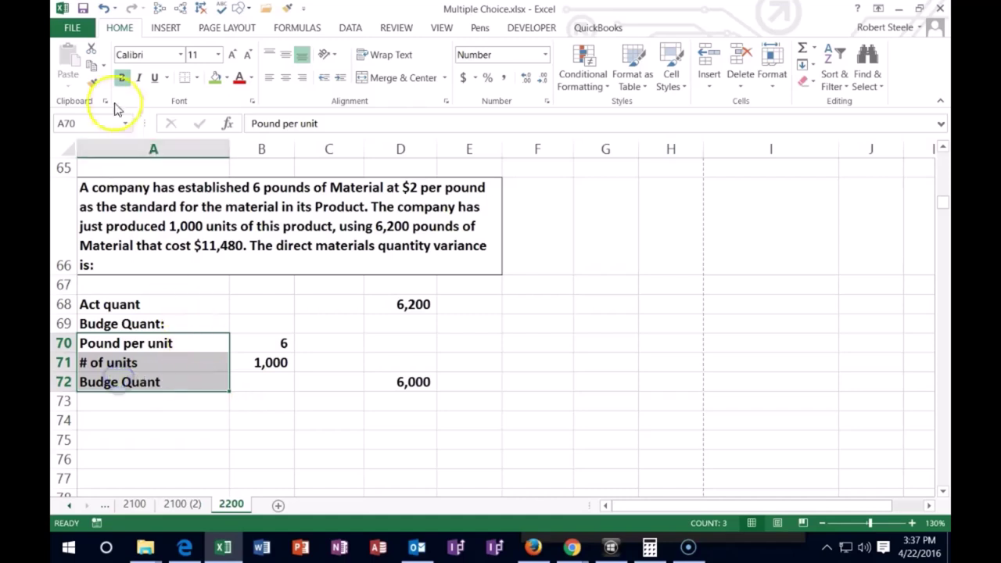
click(339, 77)
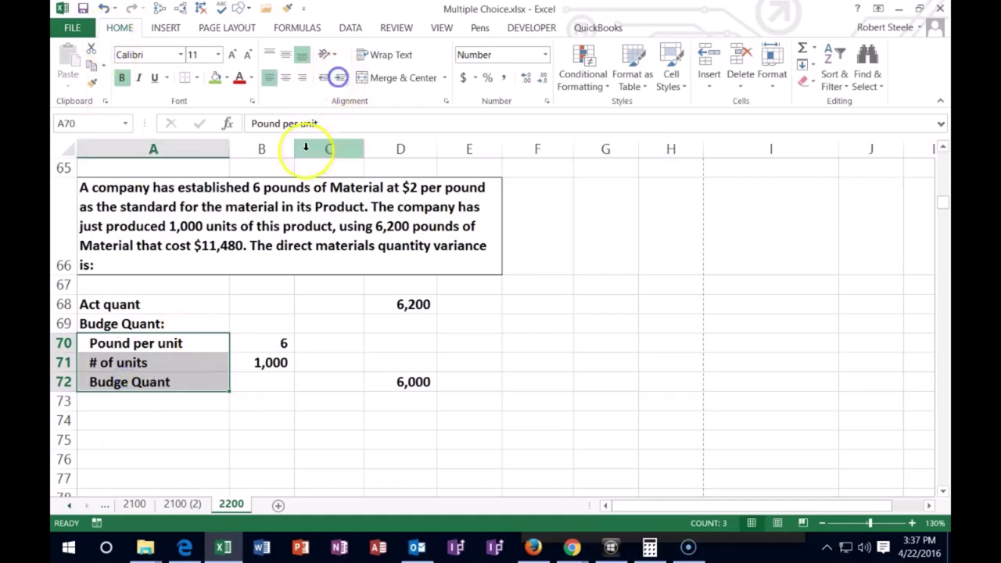
click(190, 379)
click(339, 78)
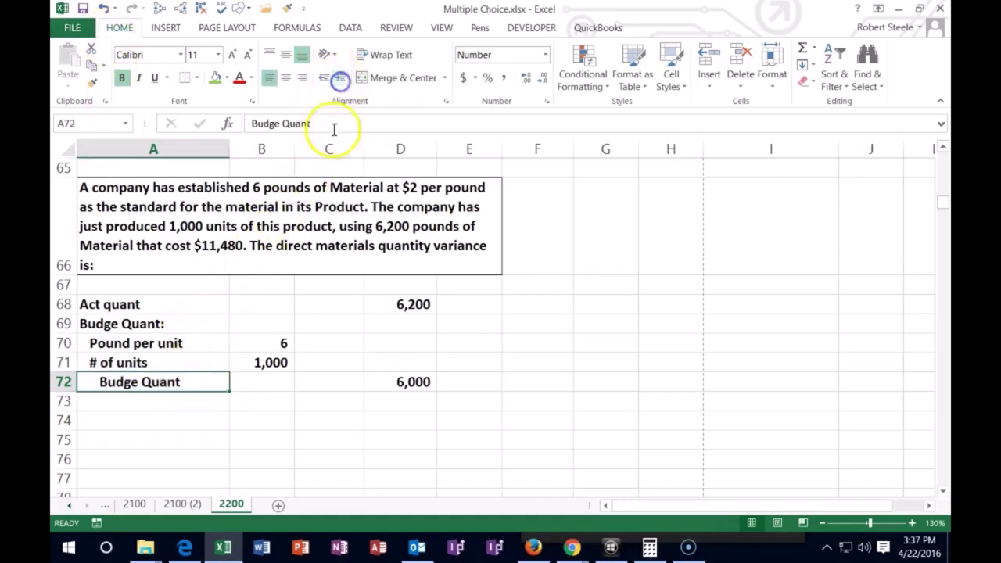
- Calculate the quantity difference in D74 as actual quantity minus budgeted quantity, =D68-D72
click(323, 415)
click(397, 382)
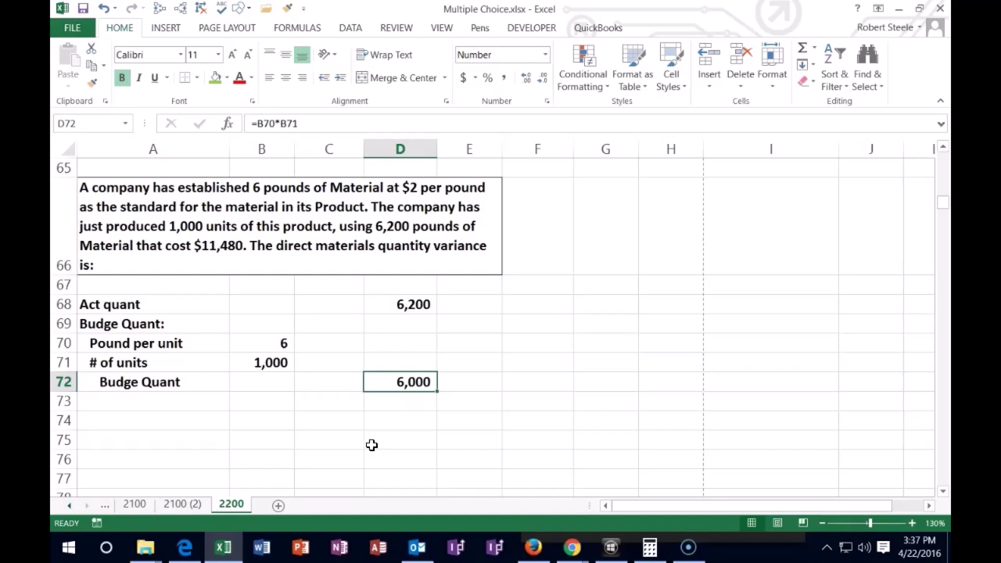
click(397, 305)
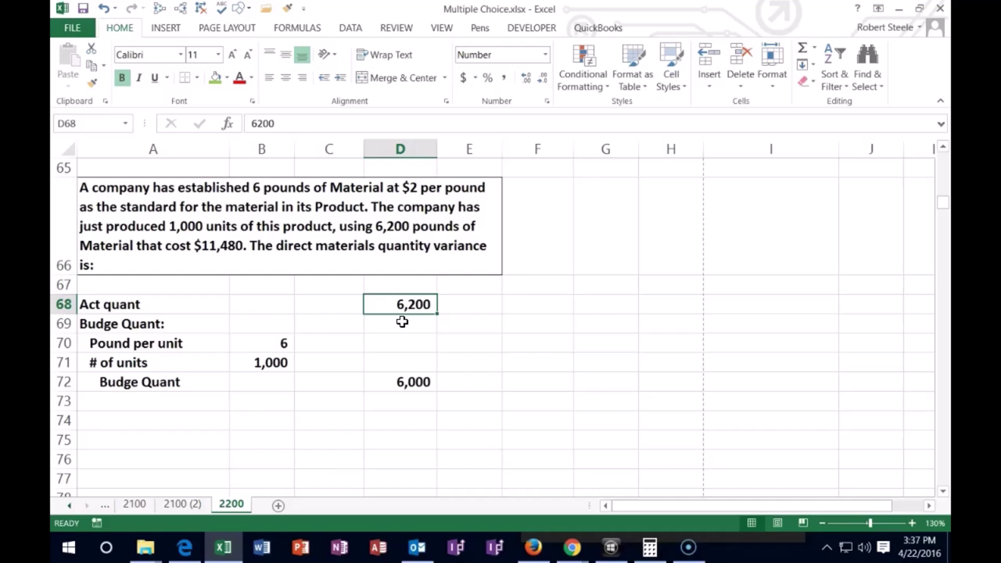
click(386, 381)
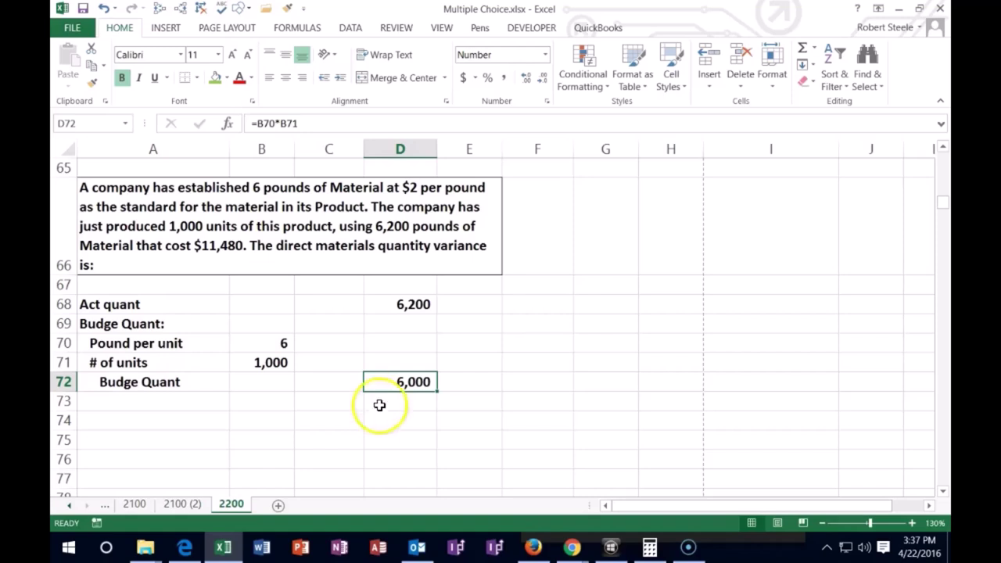
click(385, 415)
text(=)
click(418, 300)
text(-)
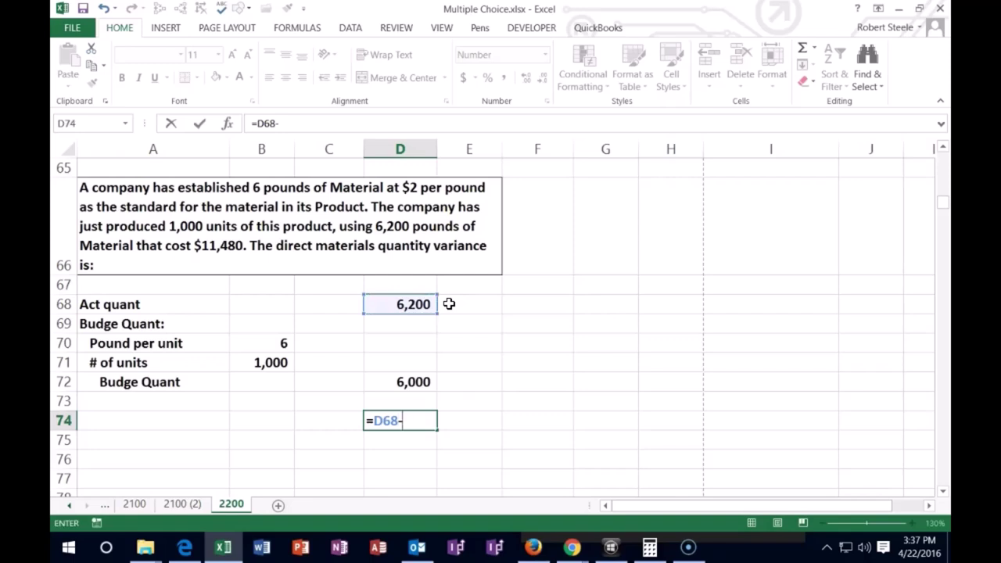
click(408, 377)
key(Return)
- Label A74 "Varience" in the row of the quantity difference
key(Left)
key(Left)
key(Left)
key(Up)
text(Varience)
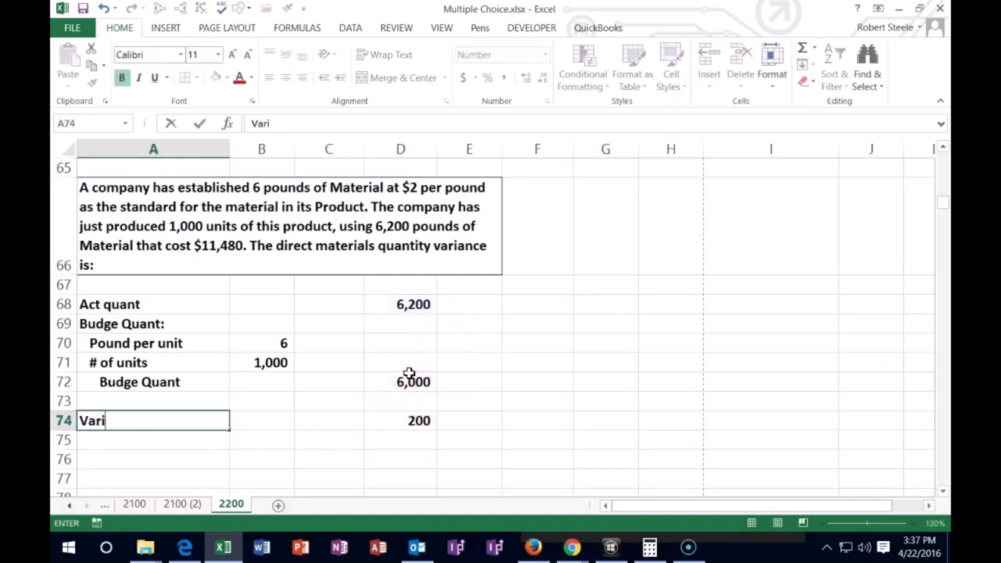
key(BackSpace)
key(BackSpace)
key(BackSpace)
key(BackSpace)
text(ence)
key(Right)
- Enter the standard price per pound, 2, in D75 below the quantity difference
key(Right)
key(Right)
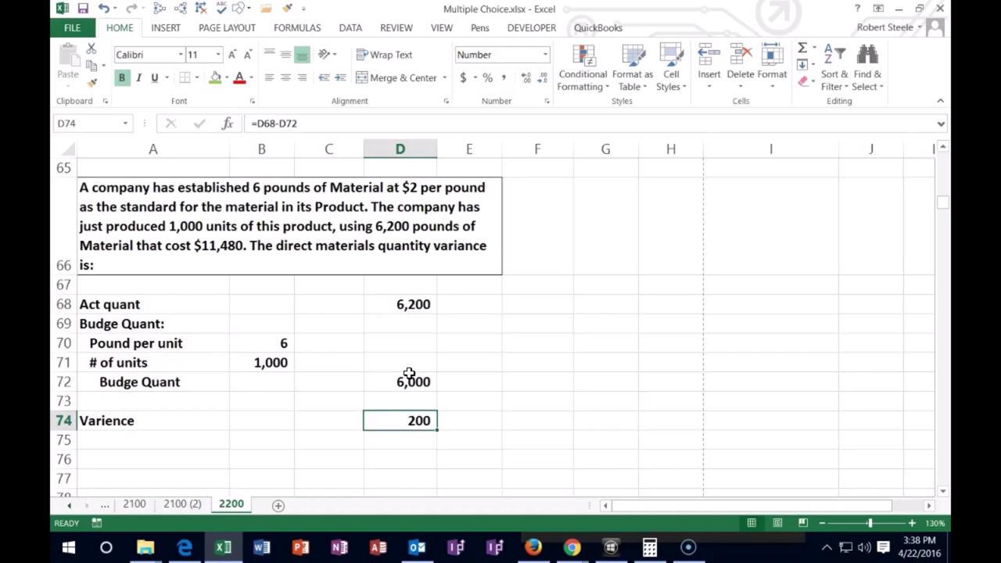
key(Down)
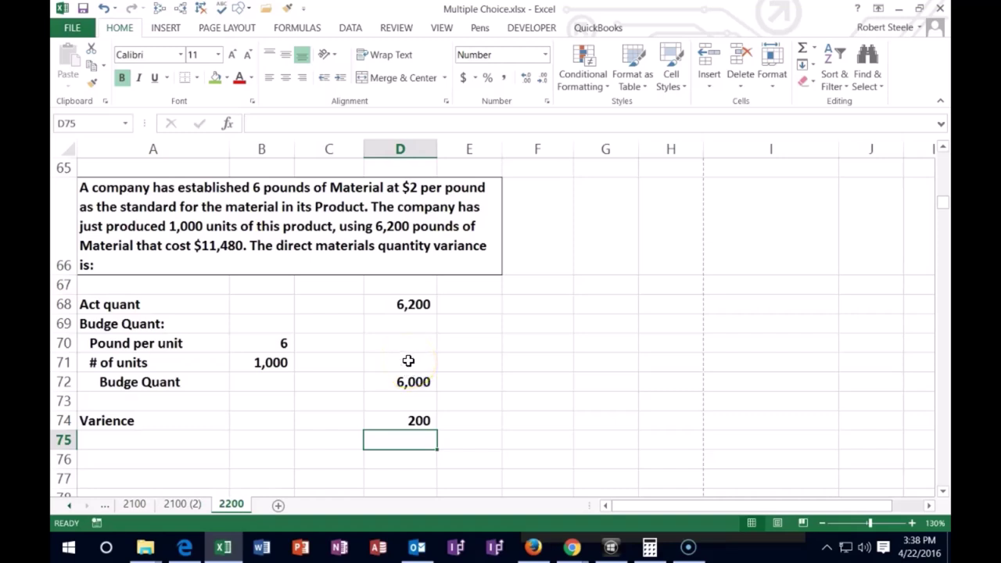
text(2)
key(Return)
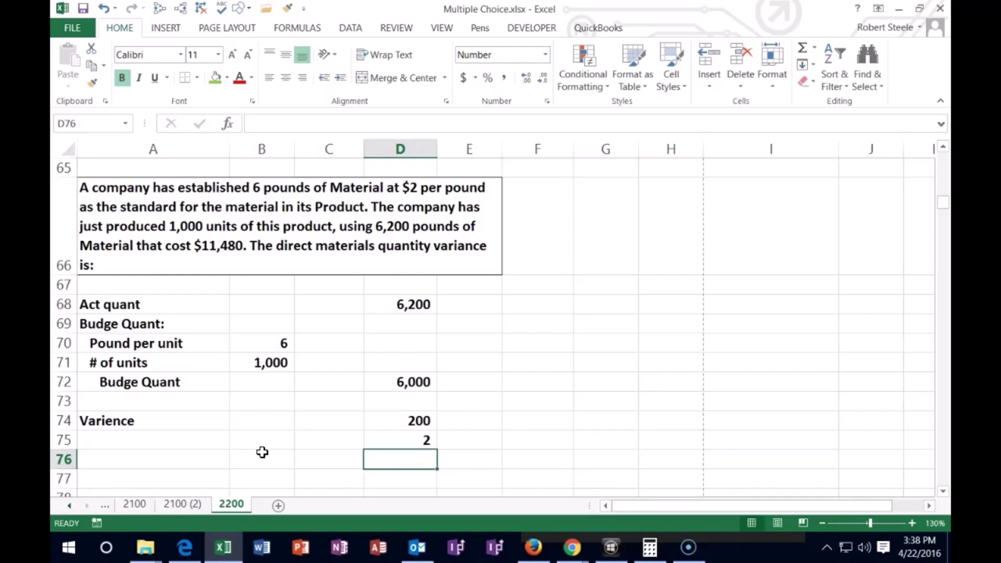
- Calculate the direct materials quantity variance in D76 as quantity difference times standard price, =D74*D75
text(=)
key(Up)
key(Up)
text(*)
click(399, 443)
key(Return)
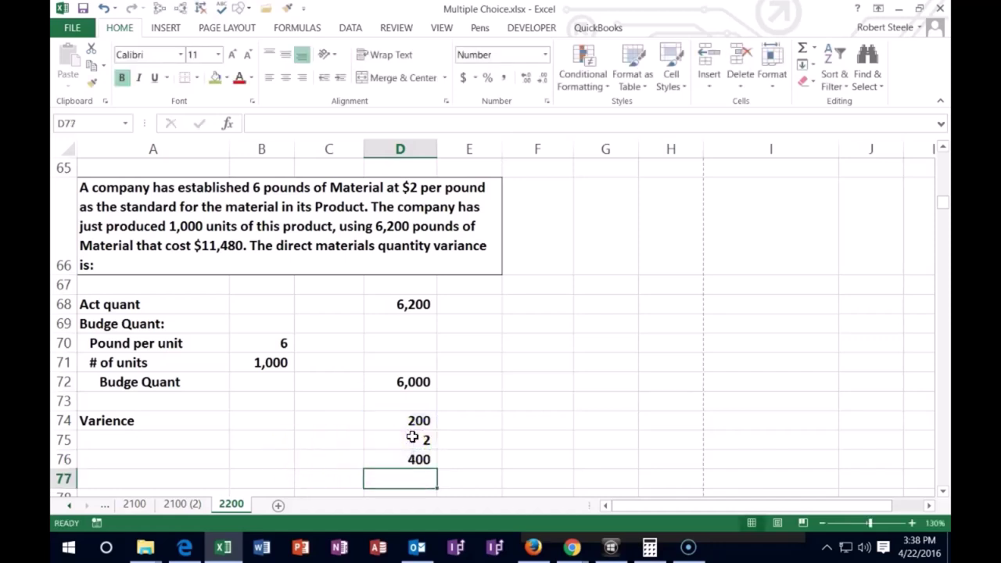
- Mark the quantity variance as unfavorable by entering "U" in E76
click(454, 455)
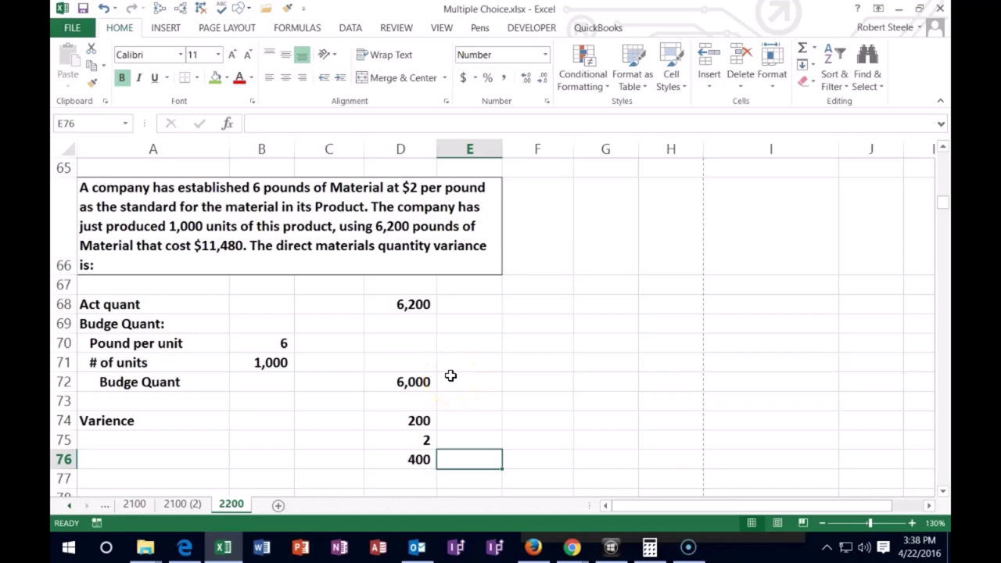
text(U)
key(Return)
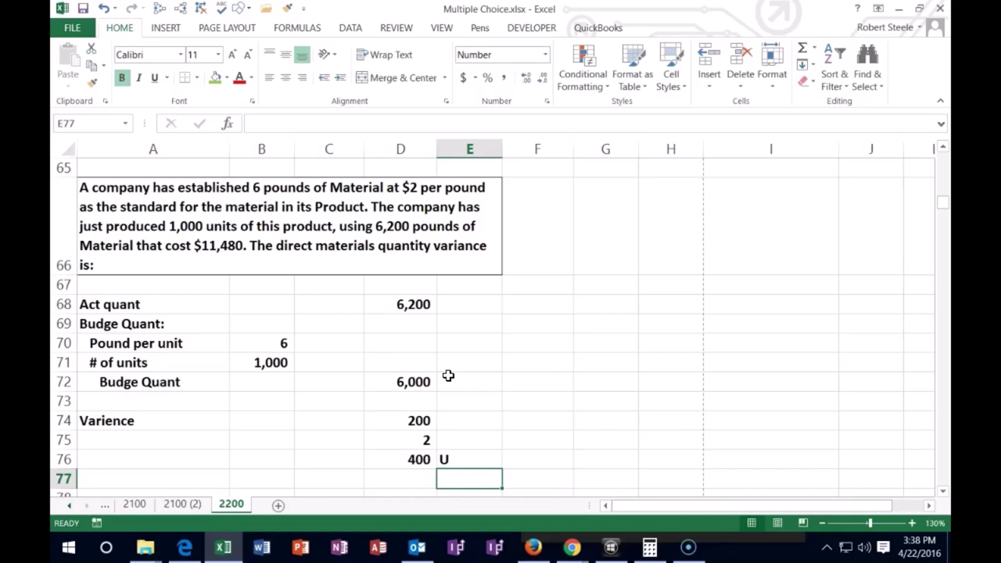
click(431, 439)
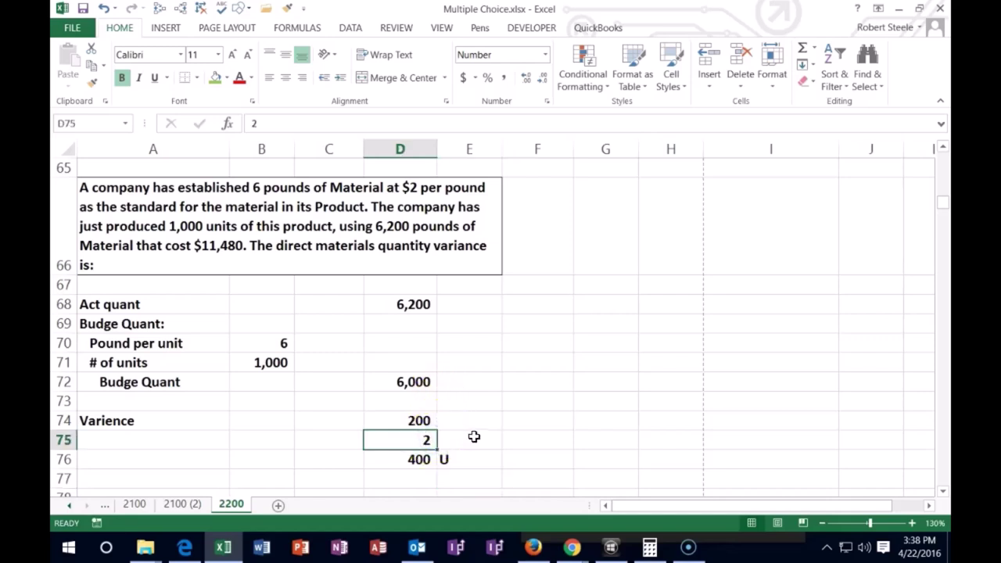